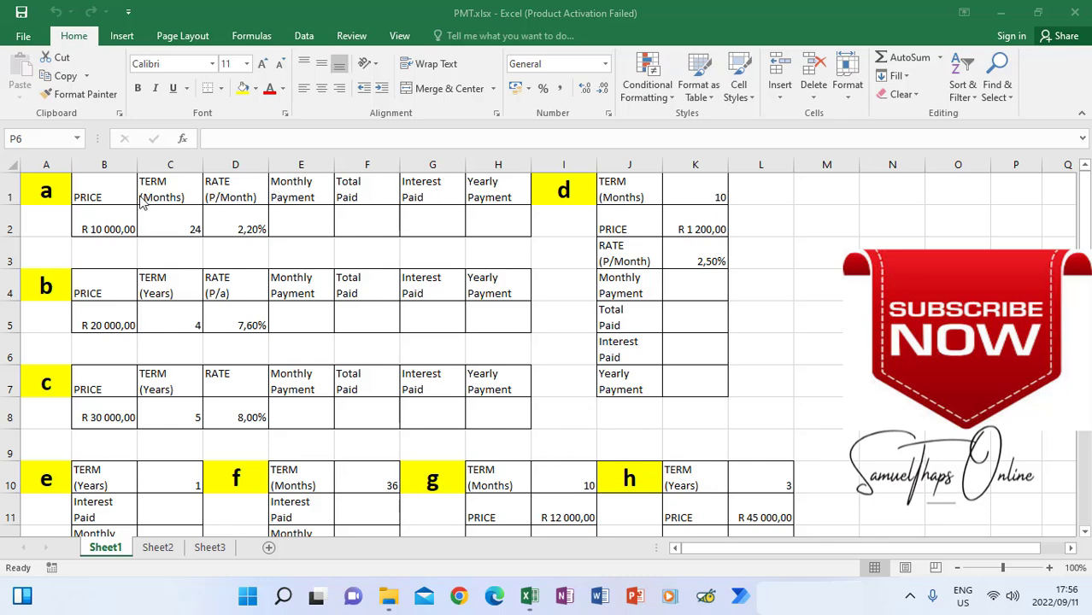
# - Calculate exercise a's monthly payment in E2 with =PMT(D2;C2;-B2), using the monthly rate, term in months and negative price
pyautogui.click(301, 222)
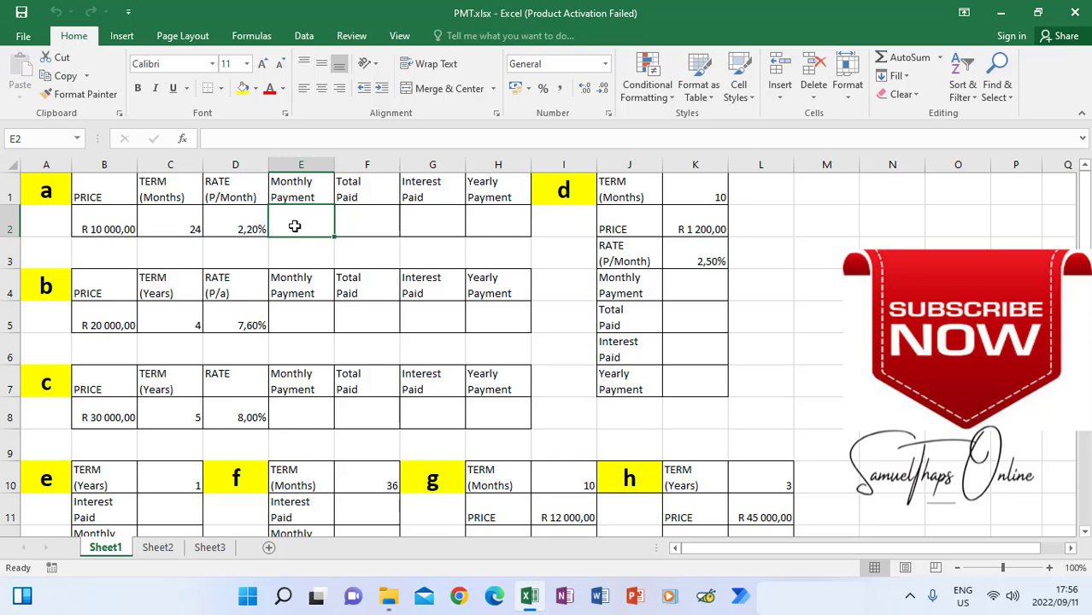
pyautogui.write('=')
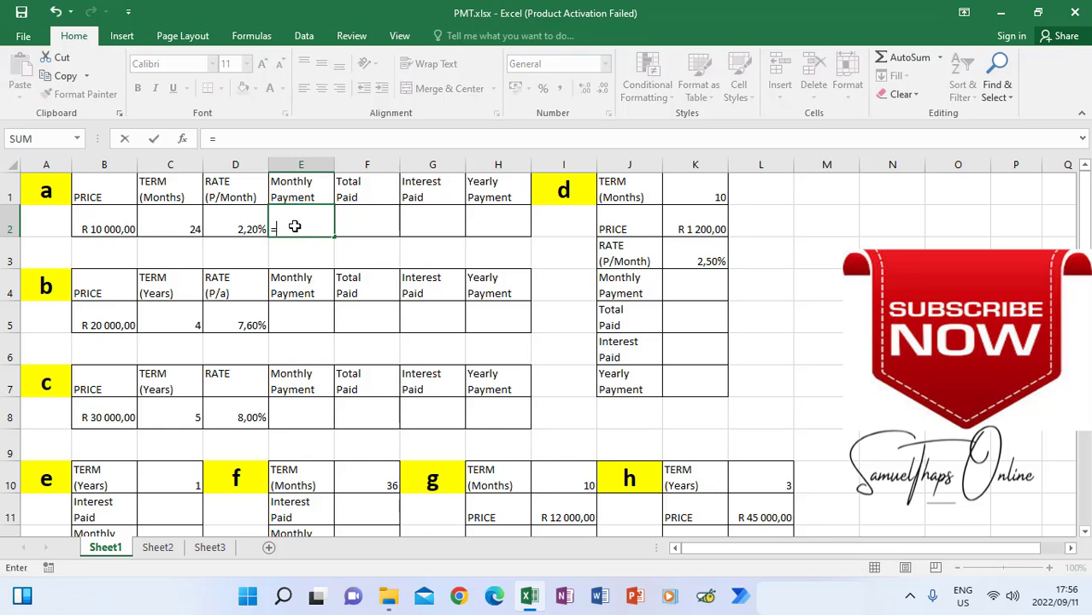
pyautogui.write('pmt')
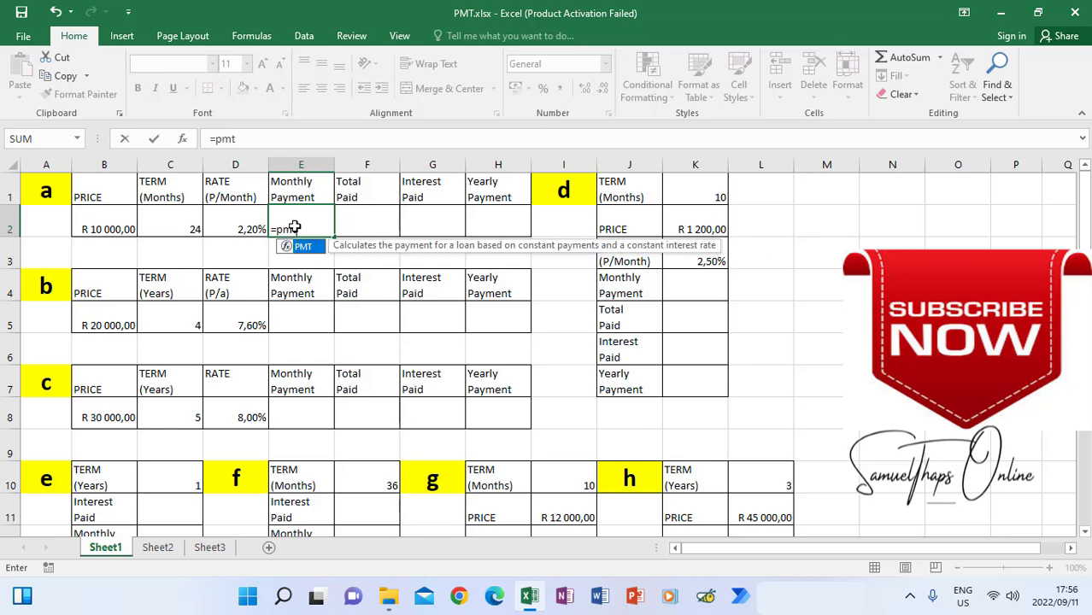
pyautogui.write('(')
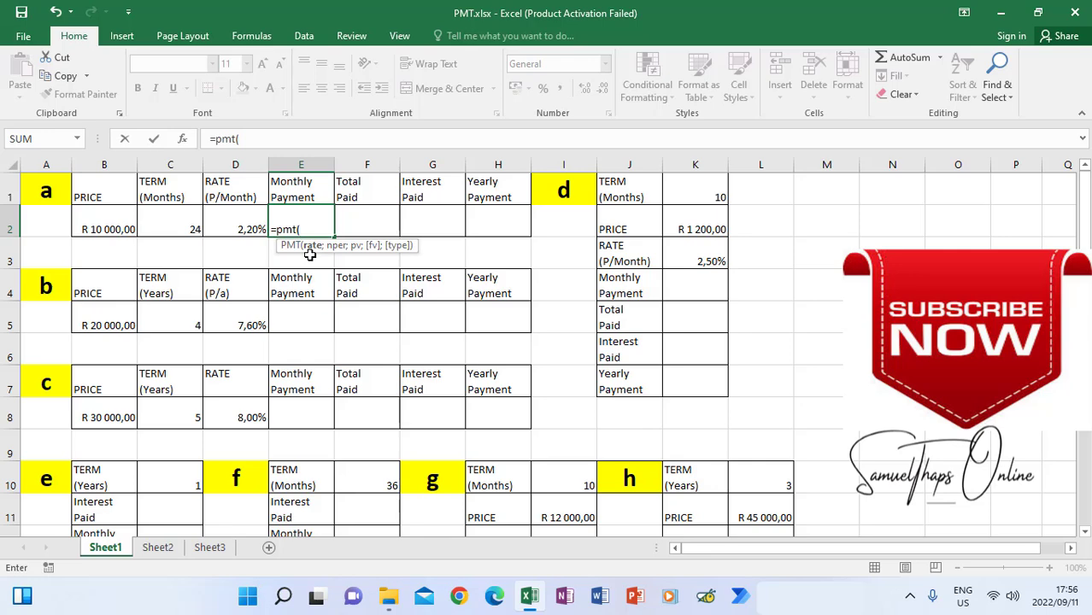
pyautogui.click(245, 229)
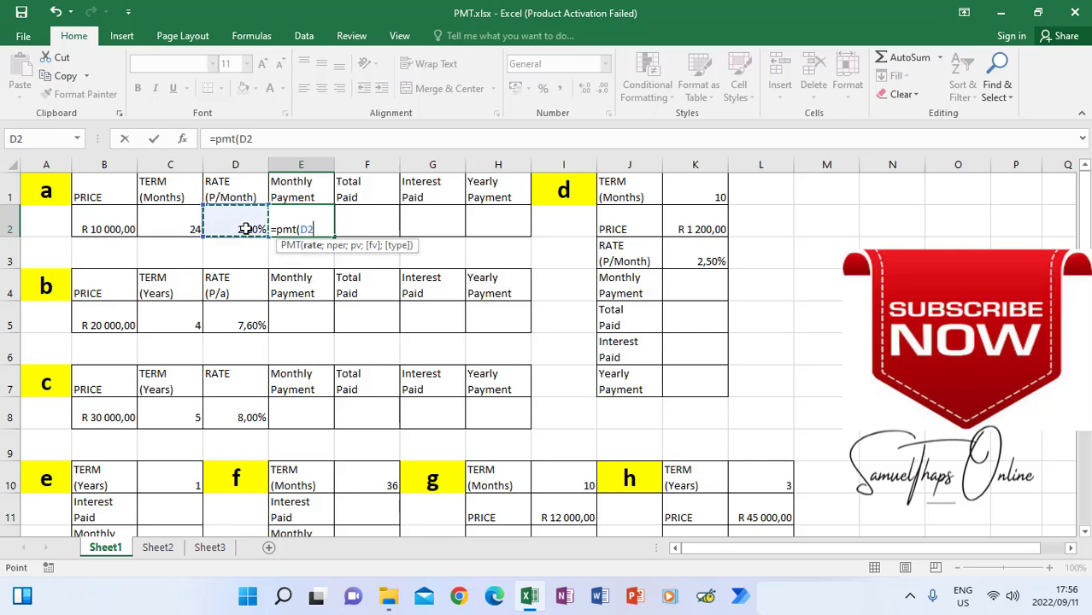
pyautogui.write(';')
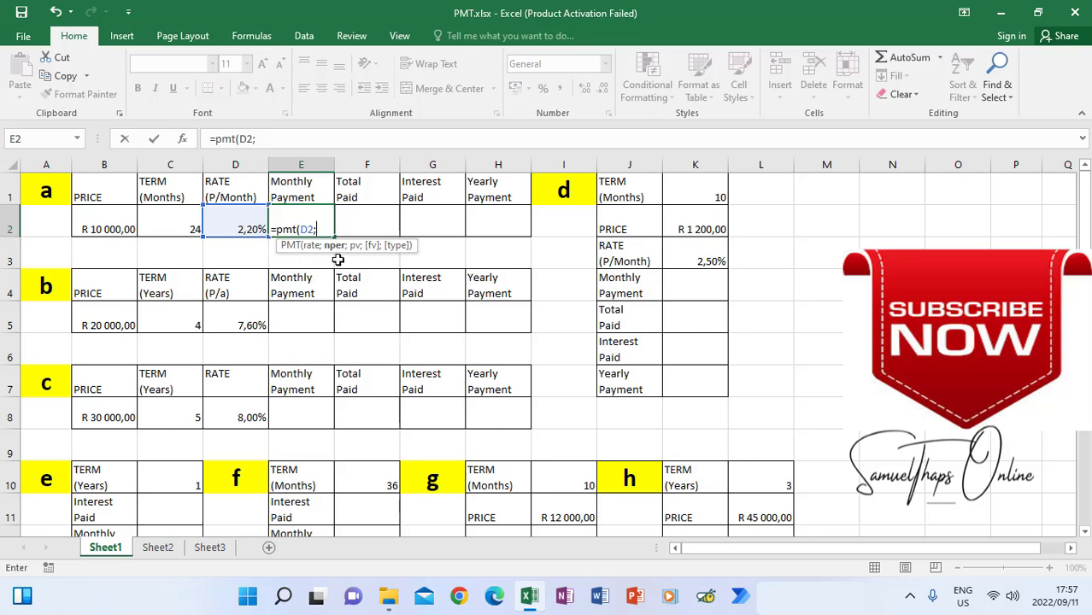
pyautogui.click(173, 223)
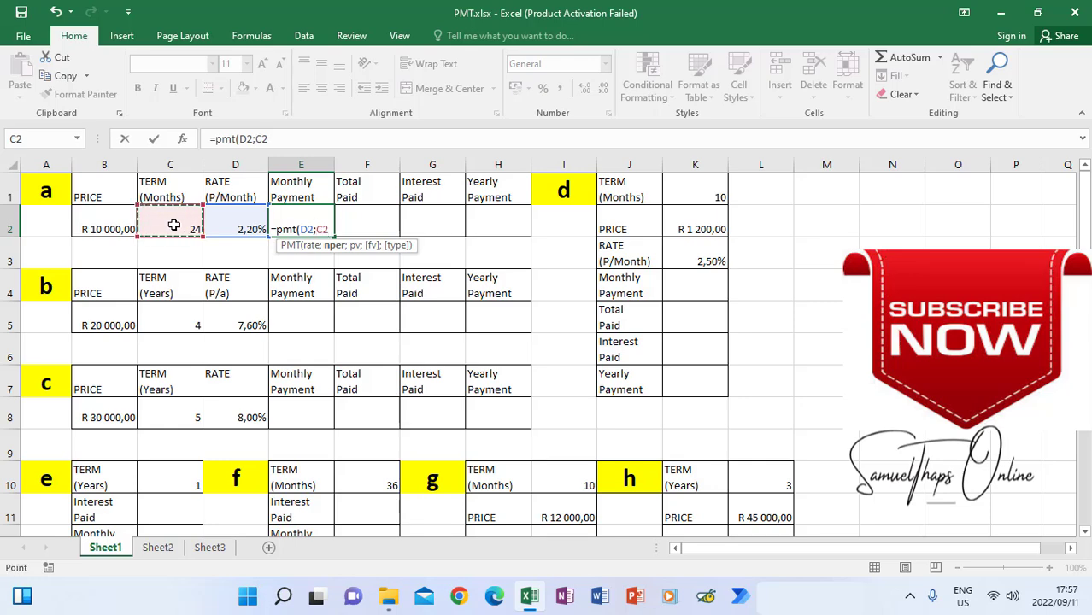
pyautogui.write(';')
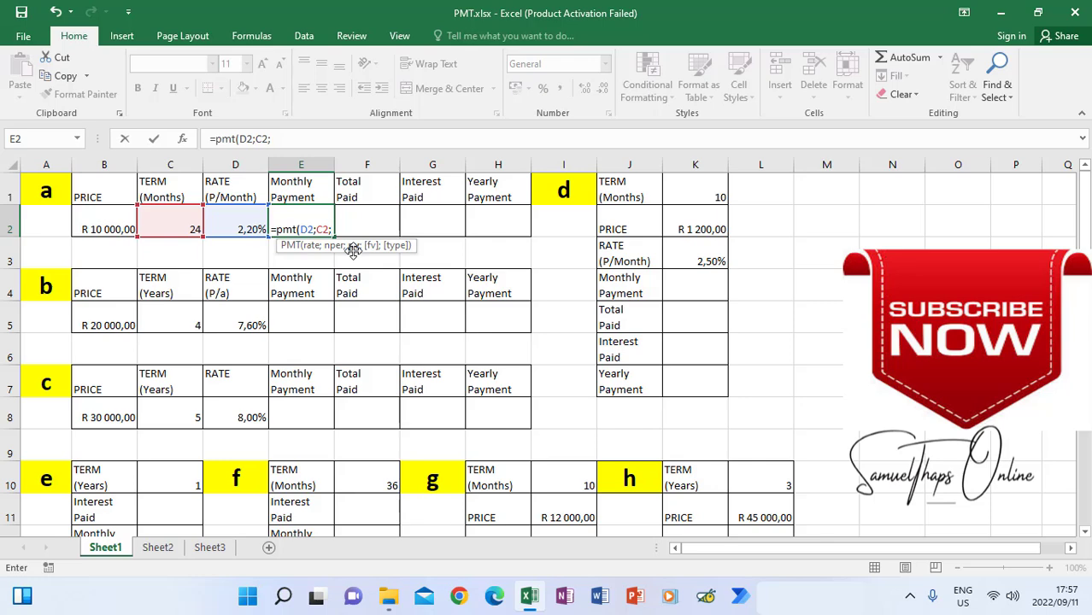
pyautogui.write('-')
pyautogui.click(111, 216)
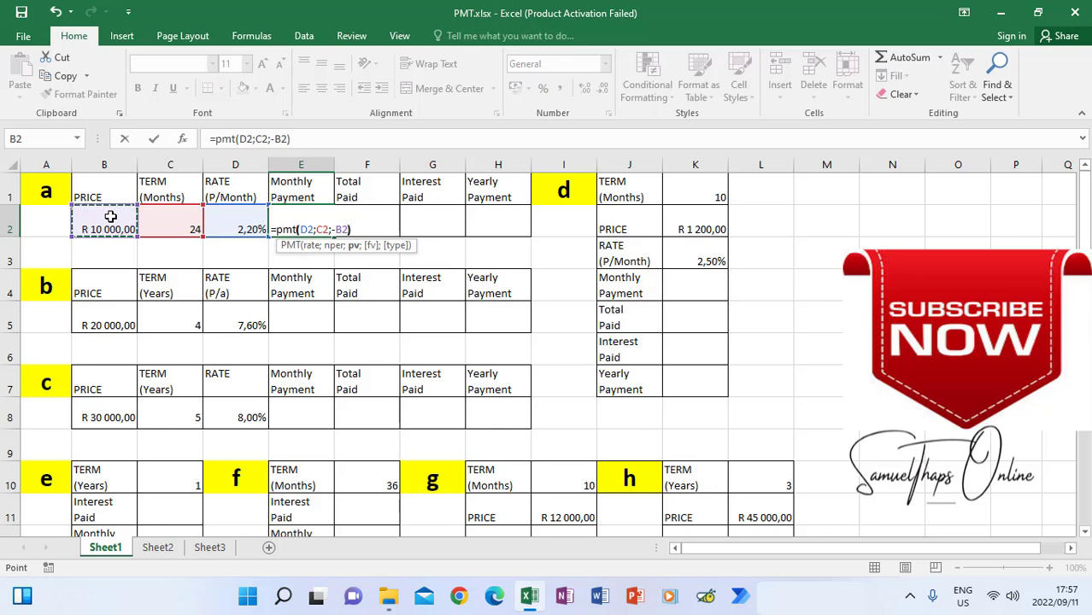
pyautogui.write(')')
pyautogui.press('Return')
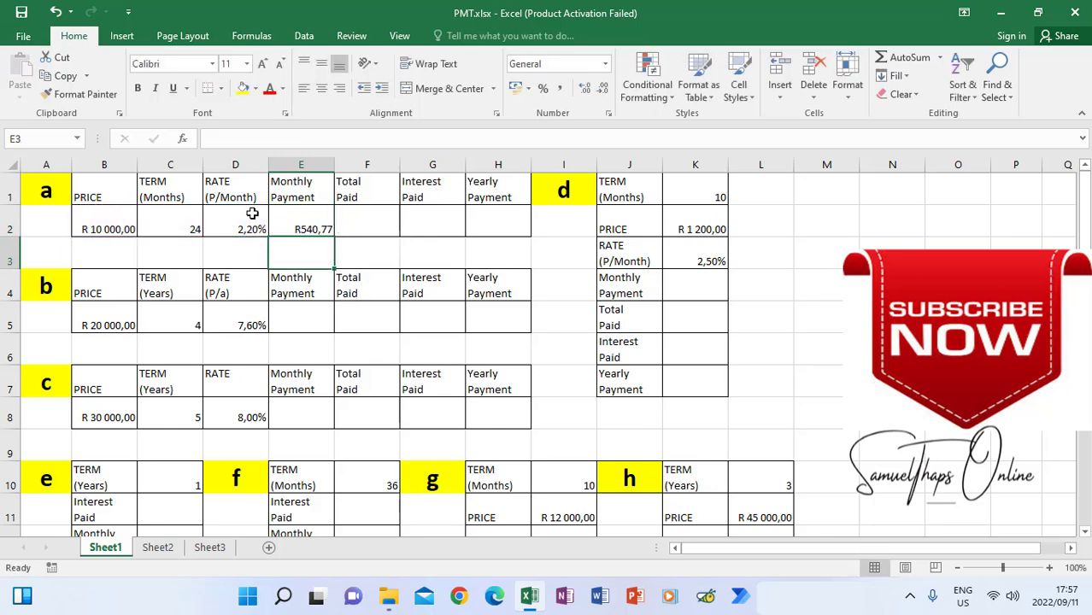
pyautogui.click(297, 229)
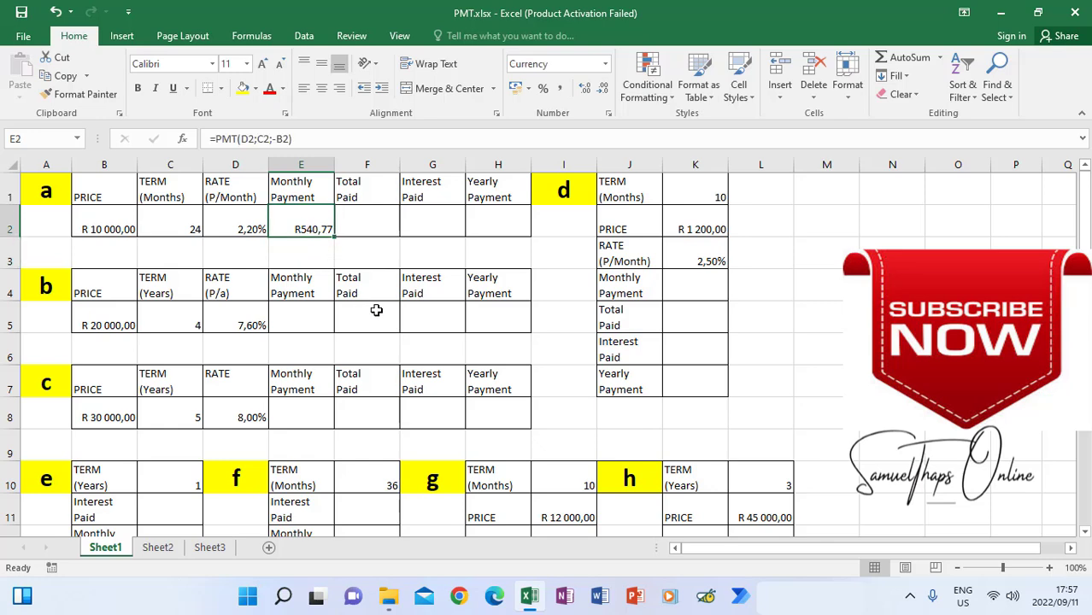
# - Calculate exercise a's total paid in F2 by multiplying the monthly payment by the term, =E2*C2
pyautogui.click(369, 228)
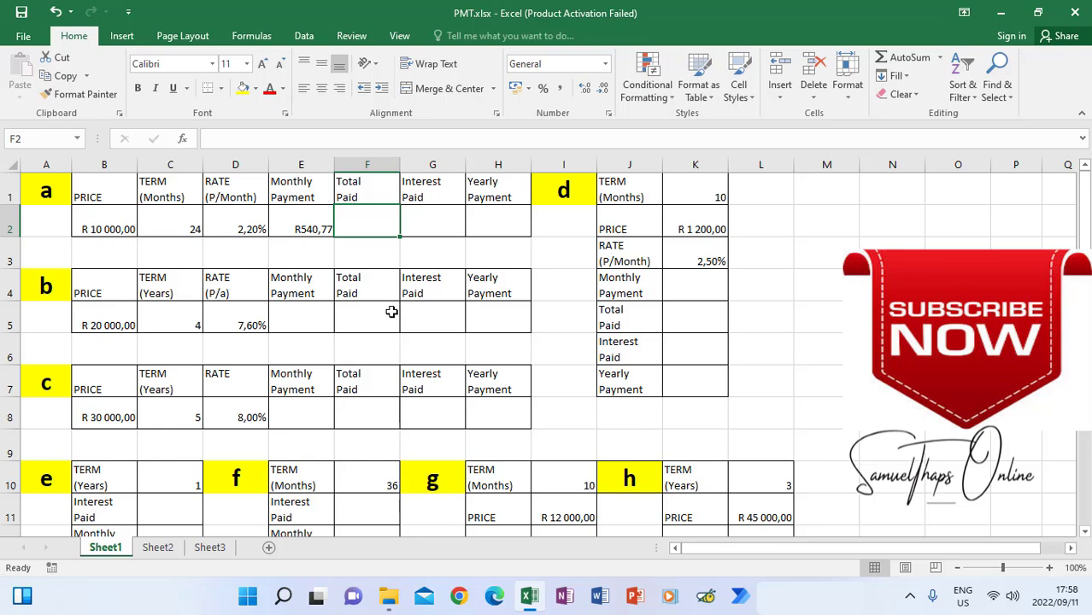
pyautogui.click(313, 225)
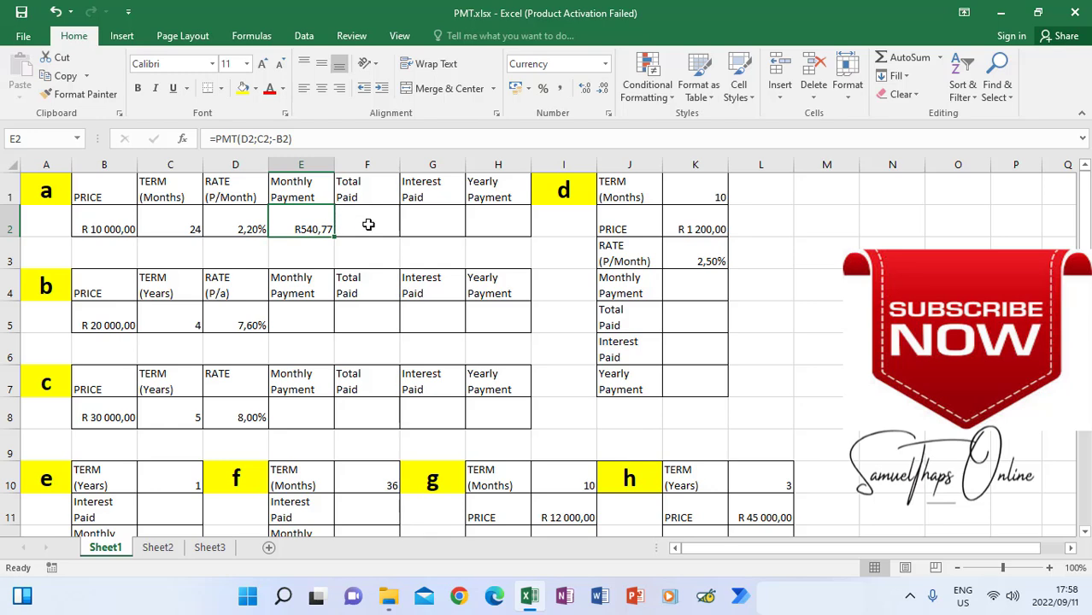
pyautogui.click(368, 225)
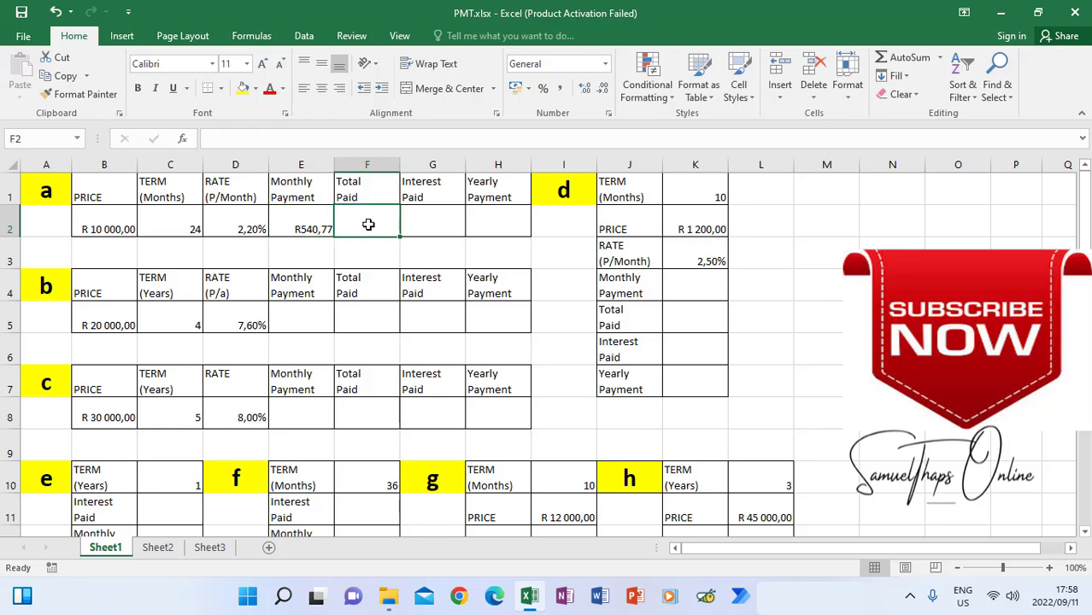
pyautogui.write('=')
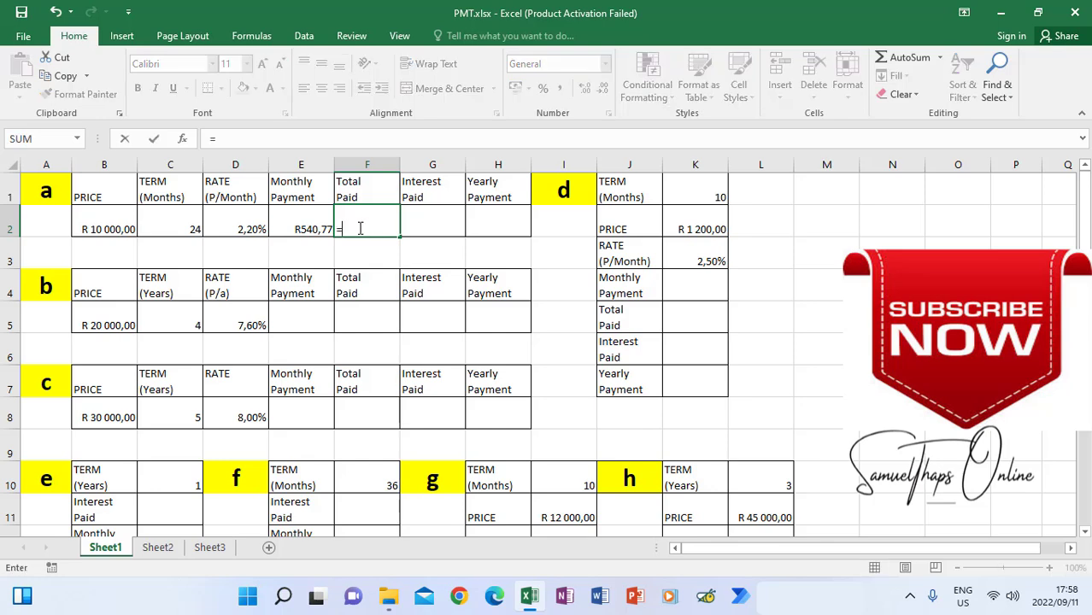
pyautogui.click(309, 228)
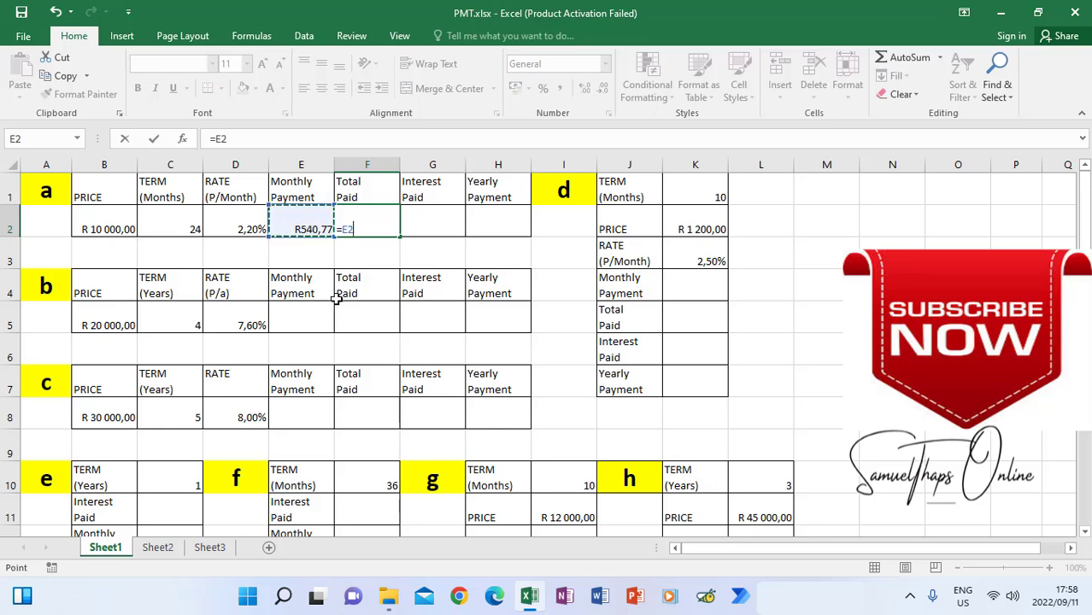
pyautogui.write('*')
pyautogui.click(183, 221)
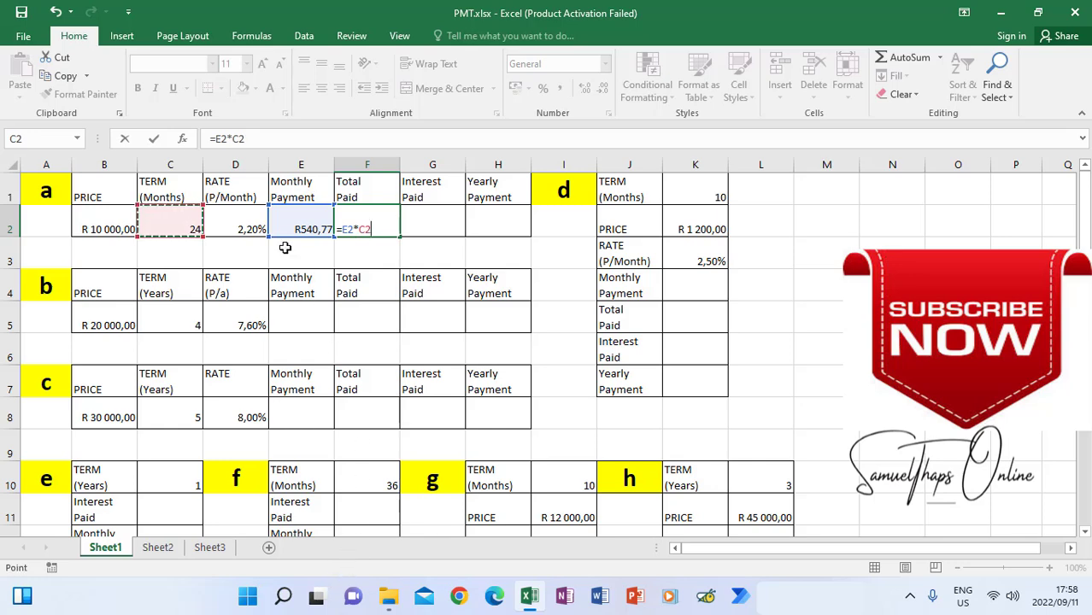
pyautogui.press('Return')
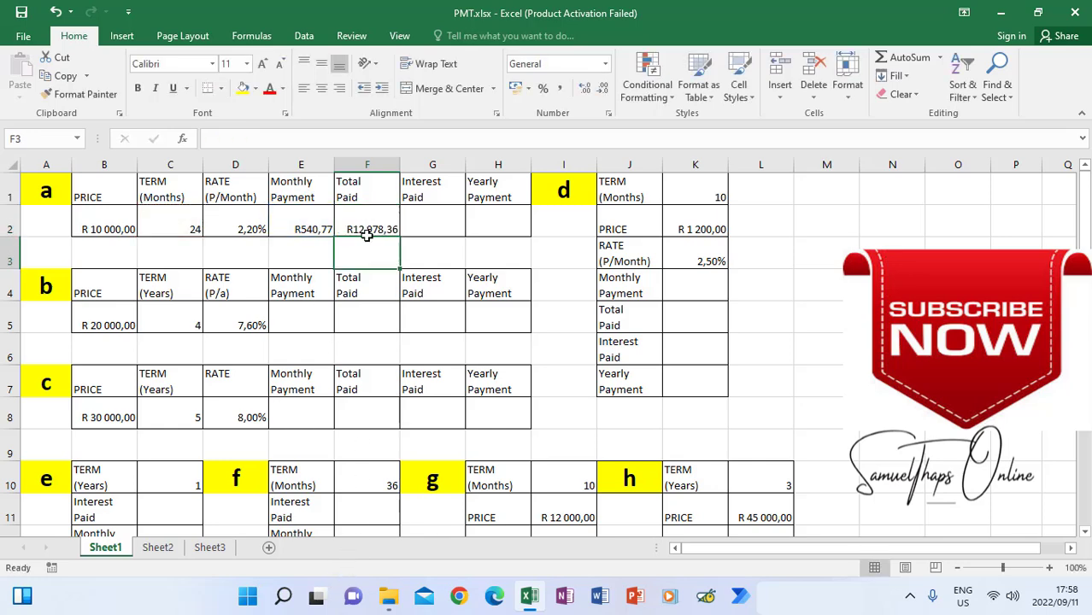
# - Calculate exercise a's interest paid in G2 by subtracting the price from the total paid, =F2-B2
pyautogui.click(422, 223)
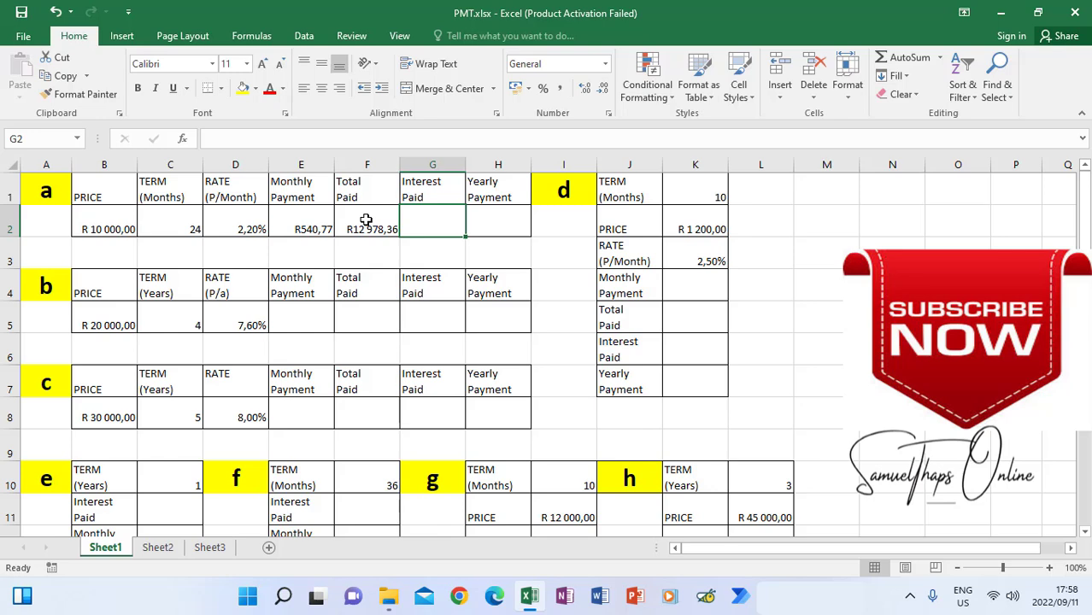
pyautogui.write('=')
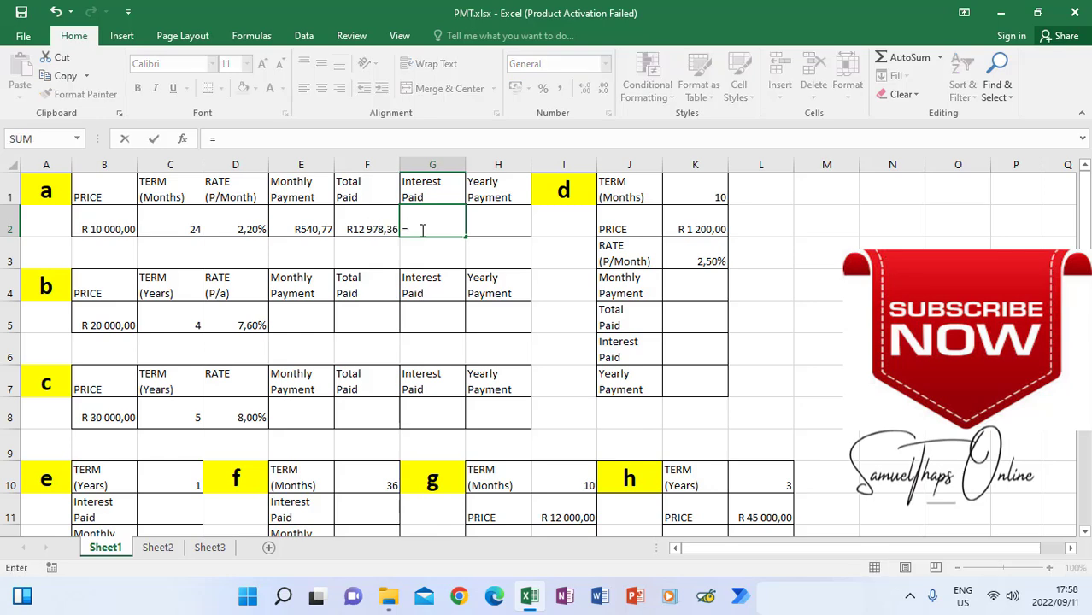
pyautogui.click(364, 228)
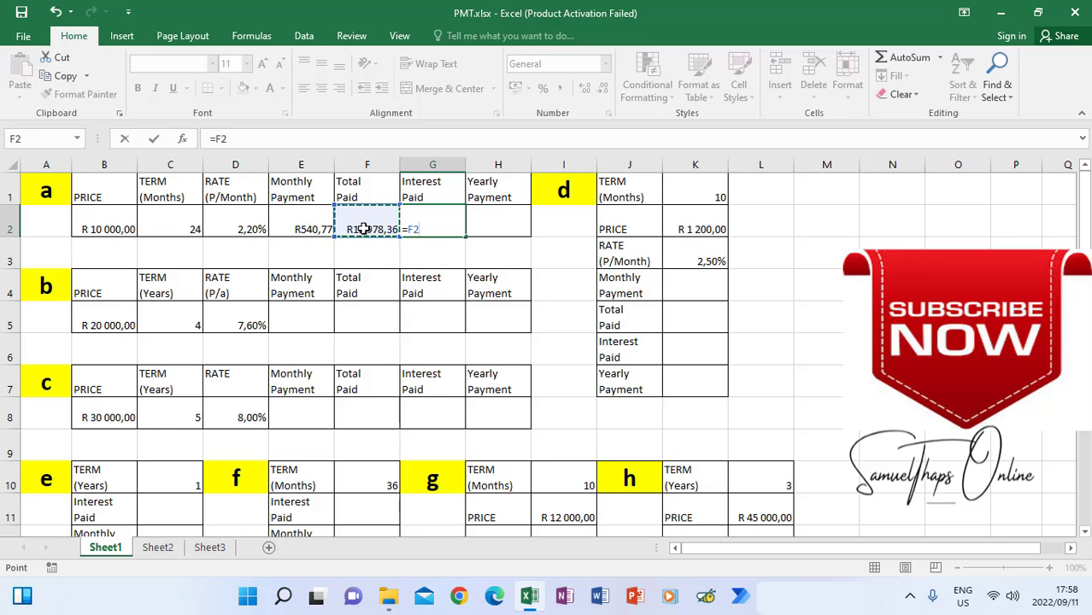
pyautogui.write('-')
pyautogui.click(111, 223)
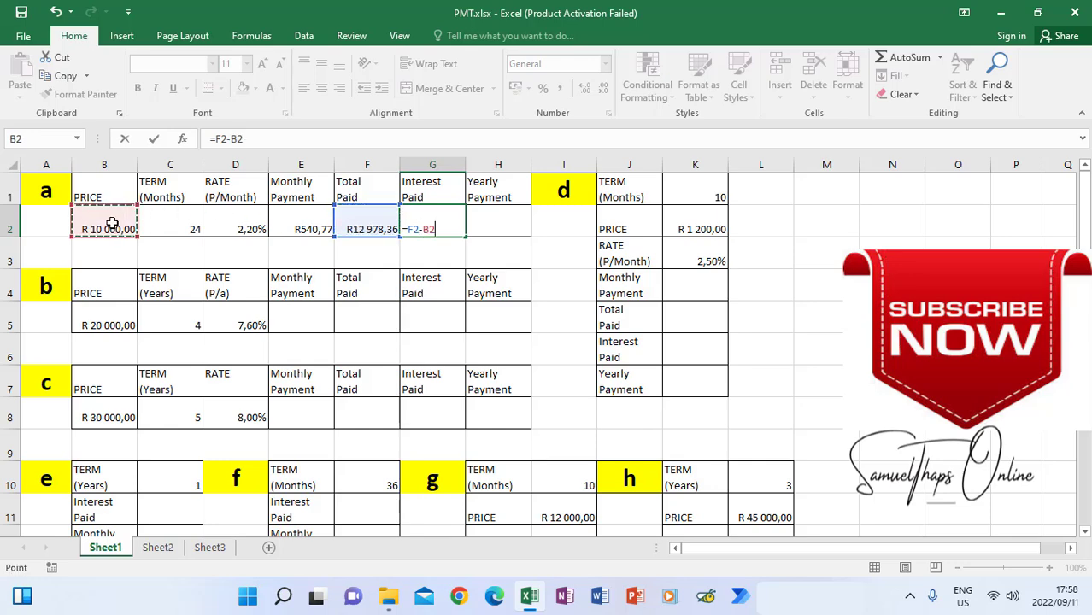
pyautogui.press('Return')
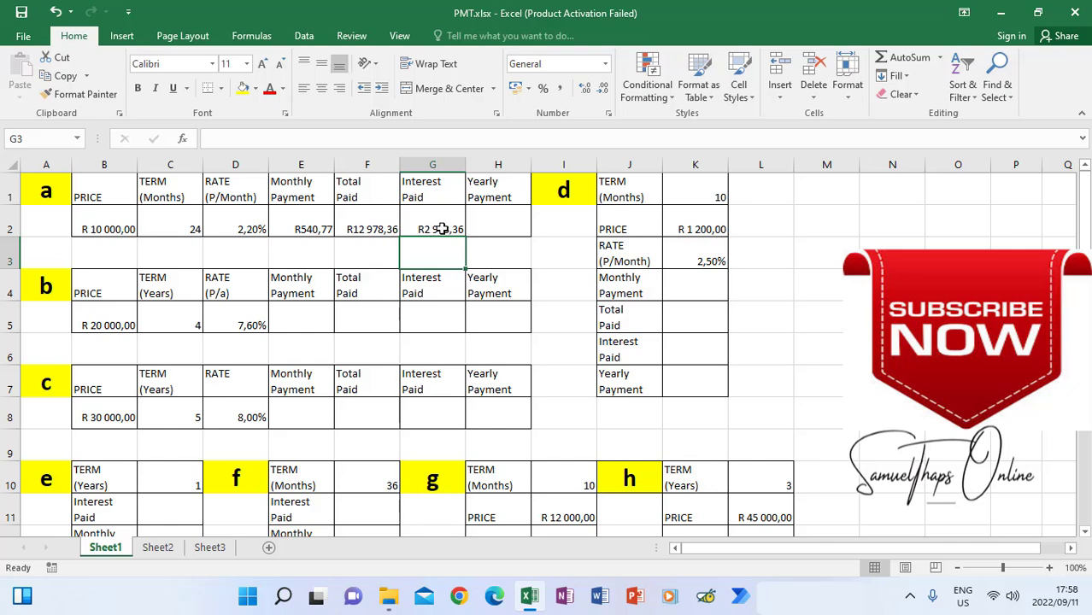
# - Calculate exercise a's yearly payment in H2 by multiplying the monthly payment by 12, =E2*12
pyautogui.click(506, 225)
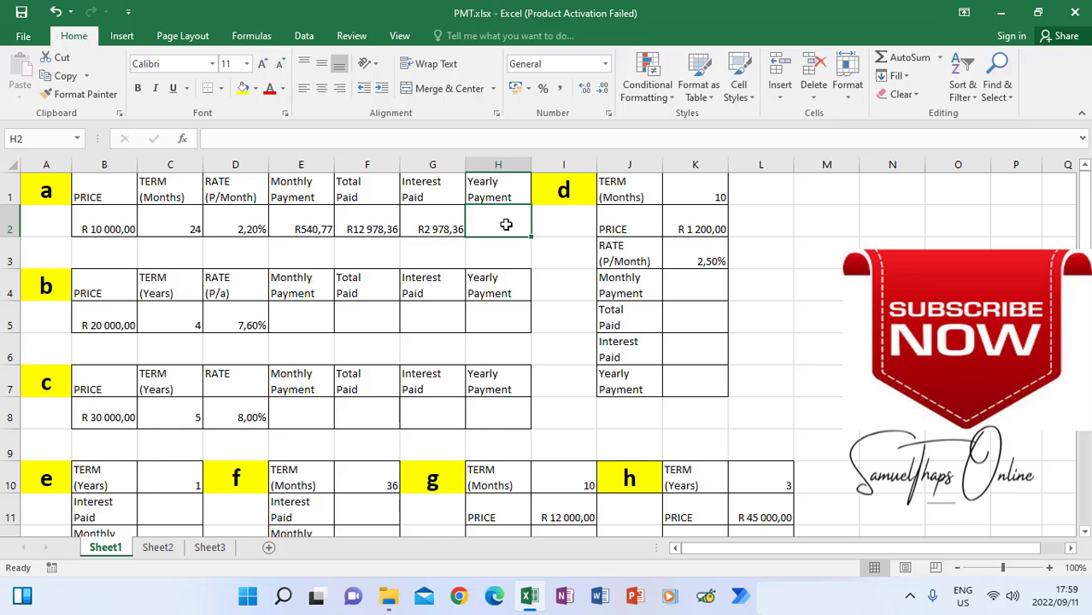
pyautogui.write('=')
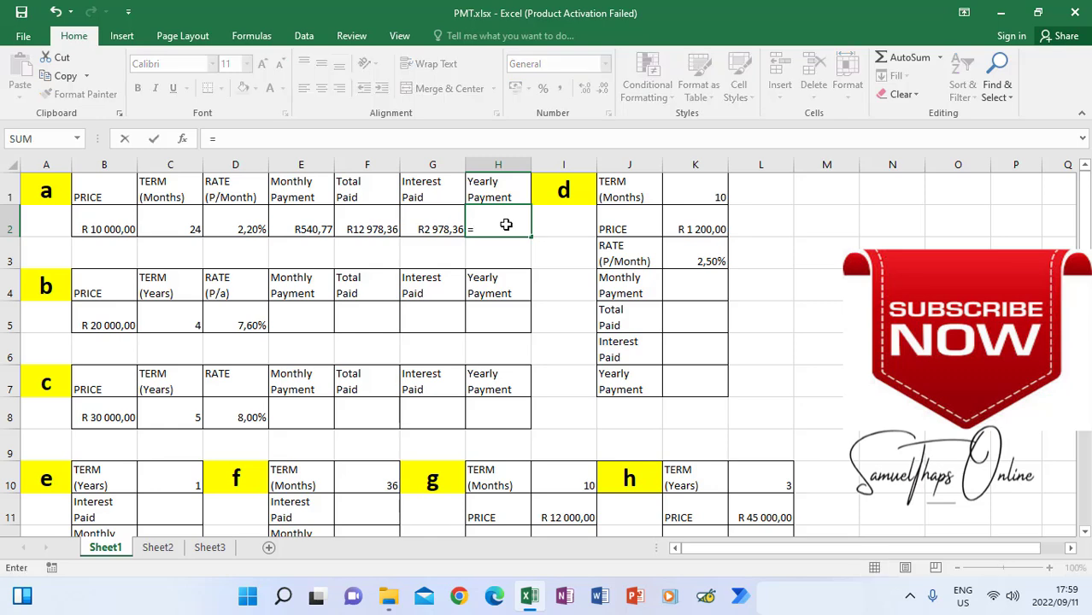
pyautogui.click(309, 222)
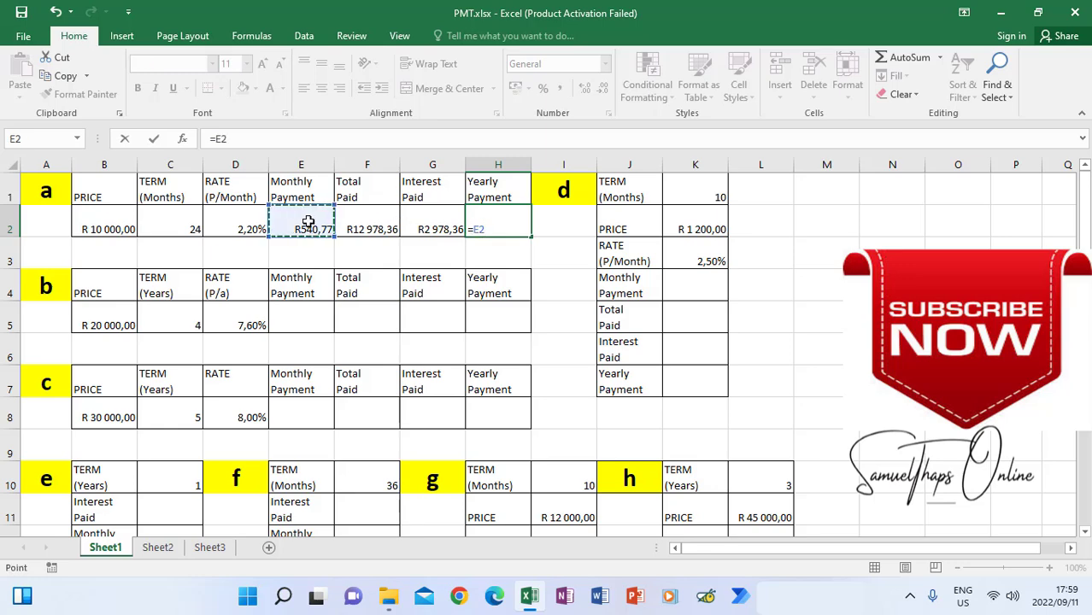
pyautogui.write('*12')
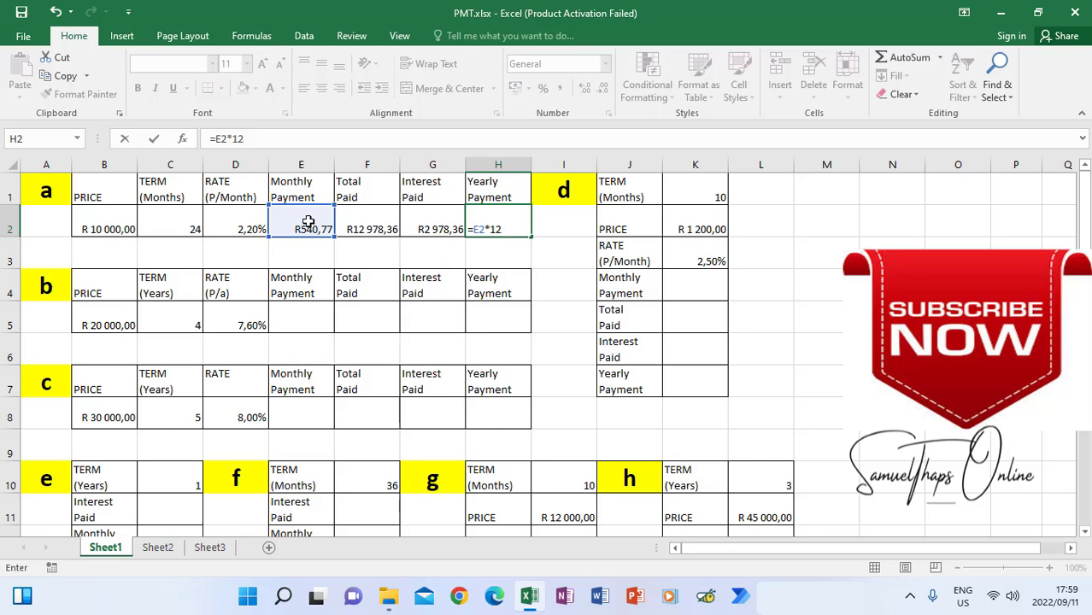
pyautogui.press('Return')
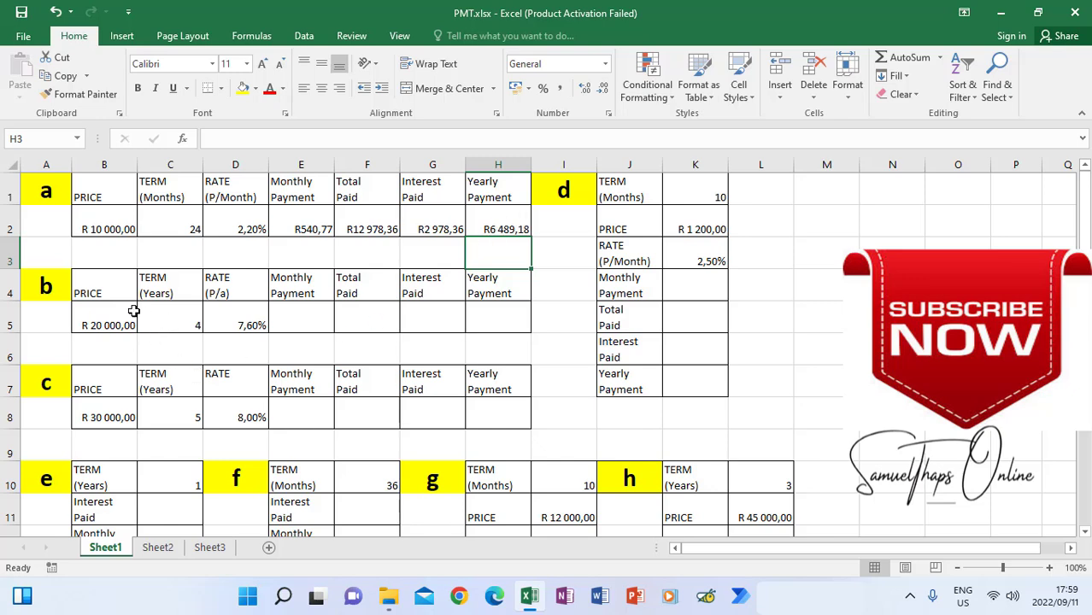
pyautogui.click(301, 312)
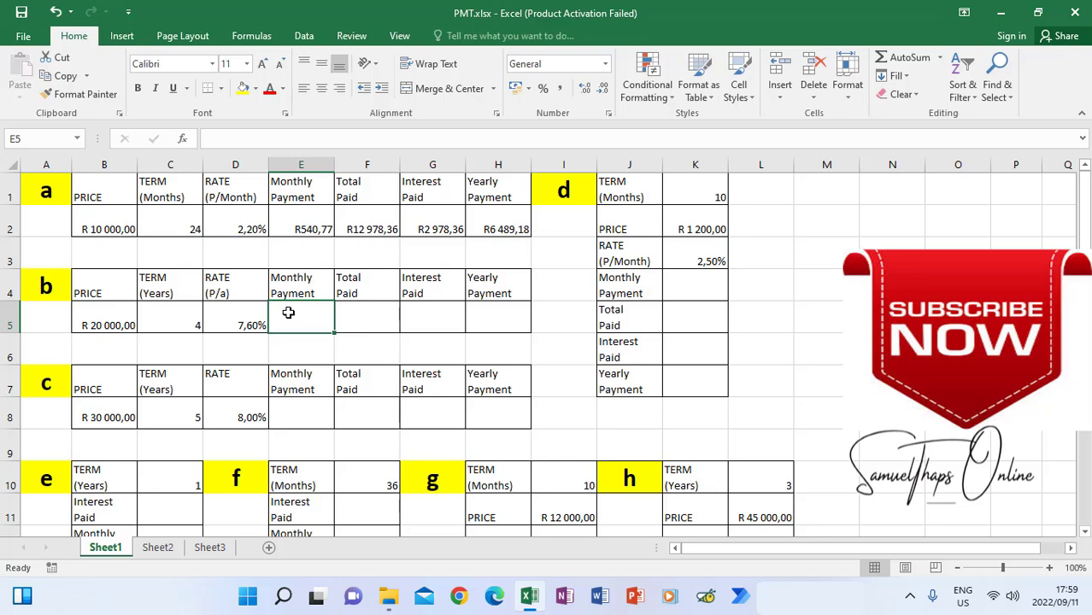
pyautogui.write('=pmt')
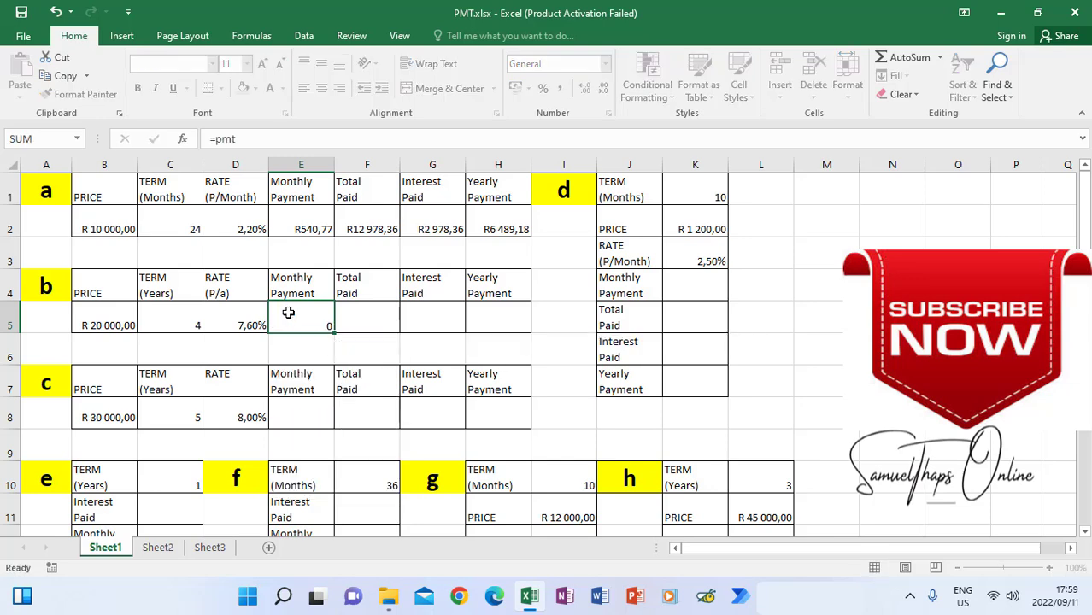
pyautogui.press('Up')
pyautogui.click(301, 313)
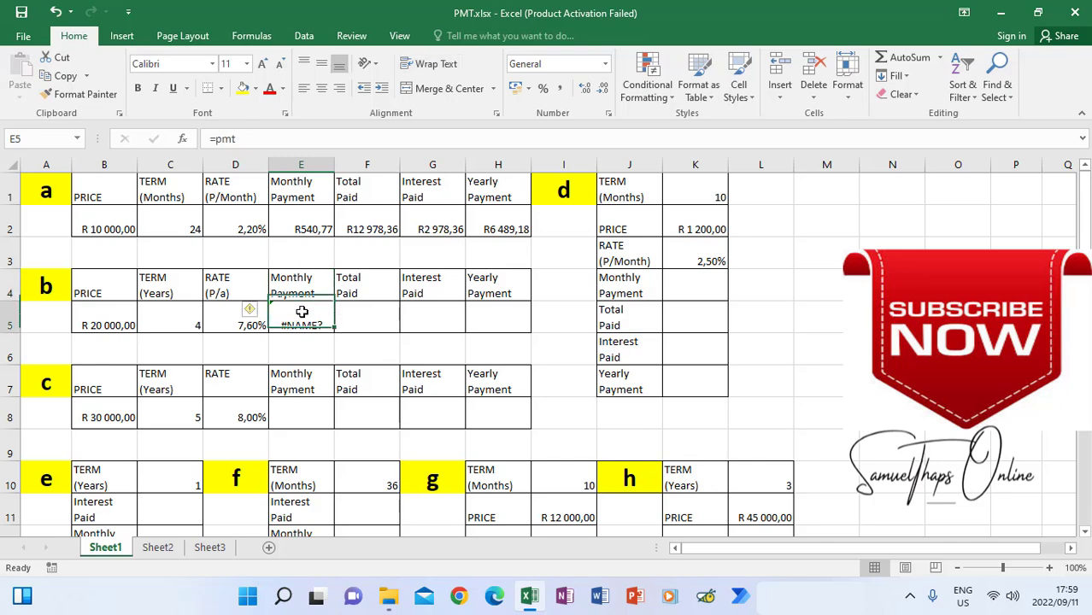
pyautogui.press('Delete')
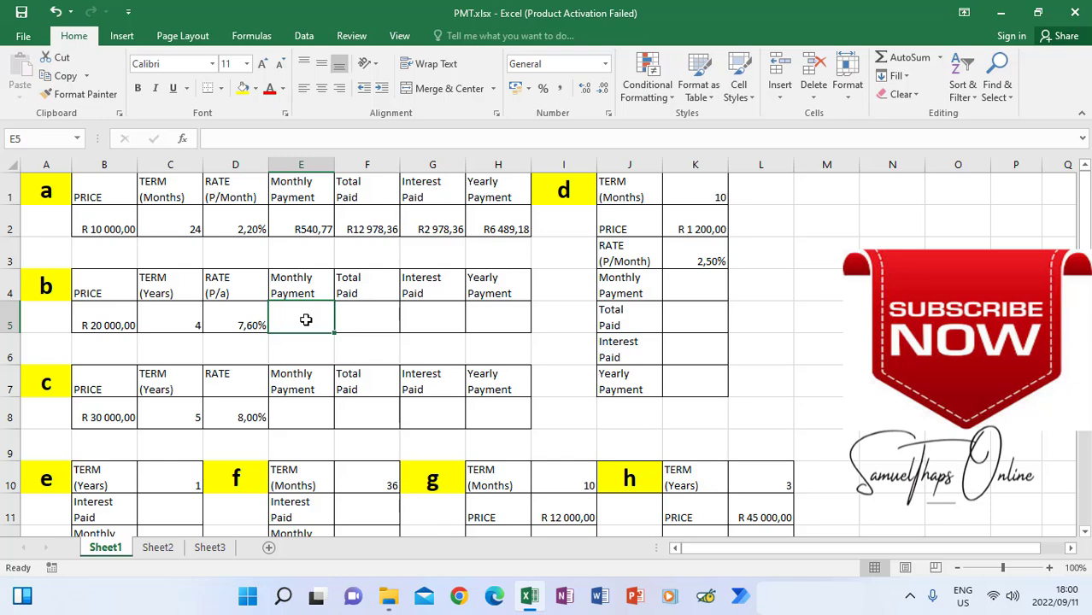
# - Calculate exercise b's monthly payment in E5 with =PMT(D5/12;C5*12;-B5), converting the annual rate and the term in years to months
pyautogui.write('=pmpt')
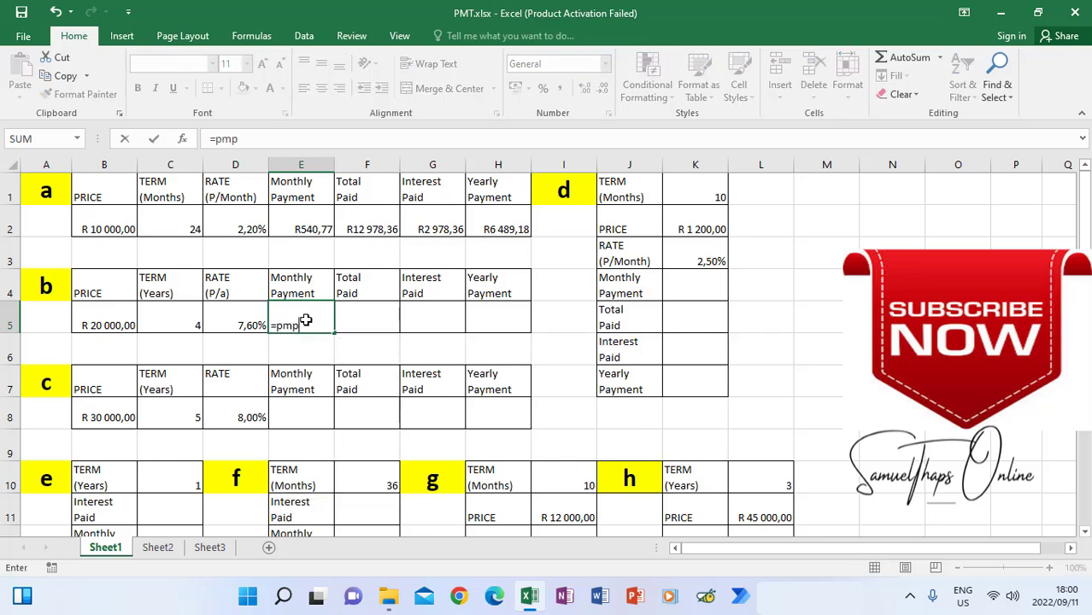
pyautogui.press('BackSpace')
pyautogui.press('BackSpace')
pyautogui.write('t(')
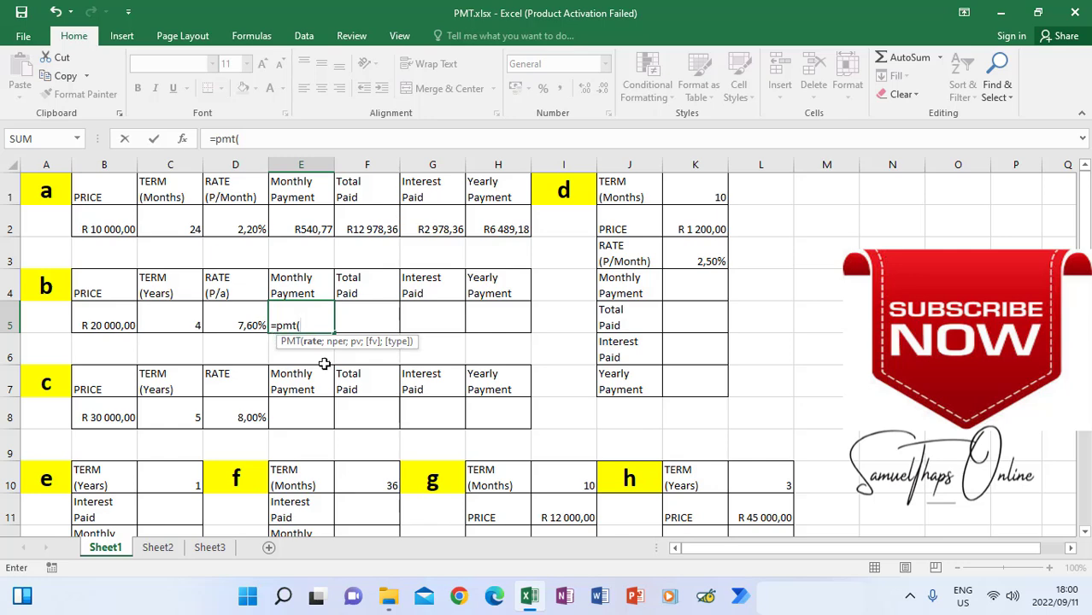
pyautogui.click(235, 322)
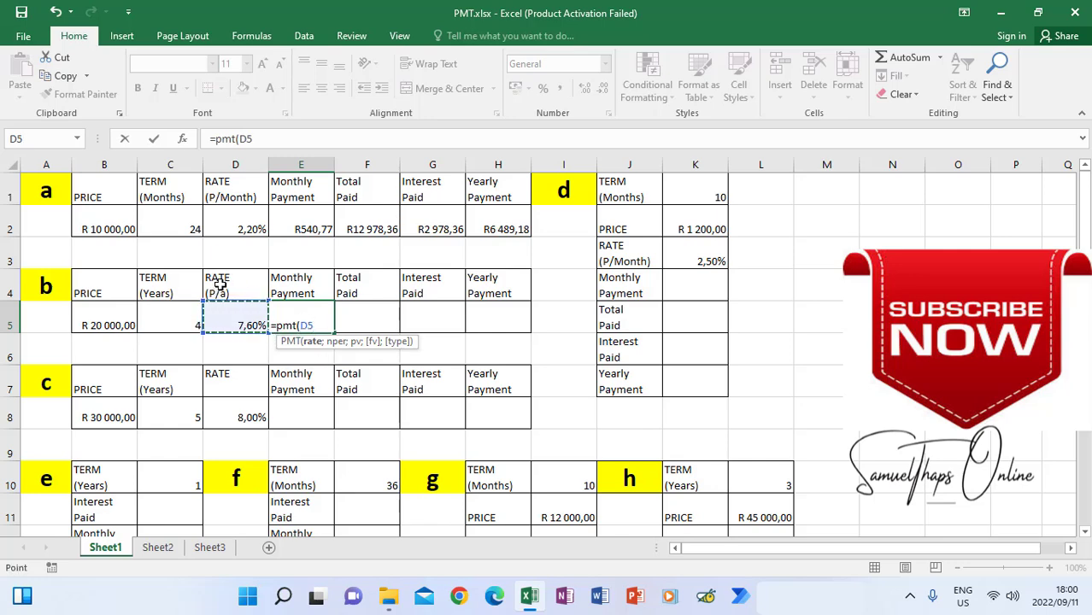
pyautogui.write('/')
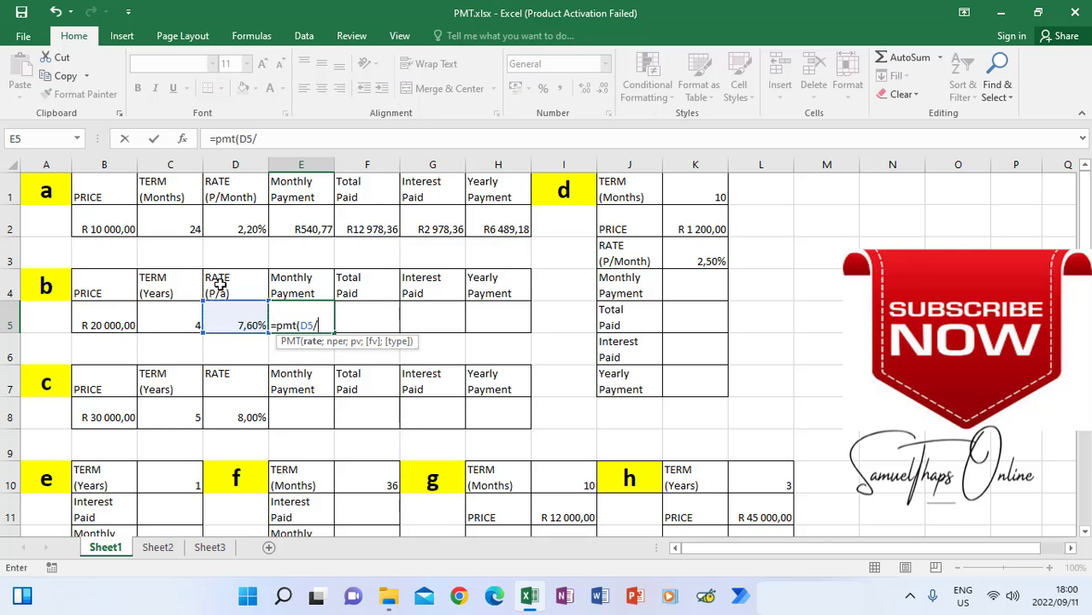
pyautogui.write('12')
pyautogui.write(';')
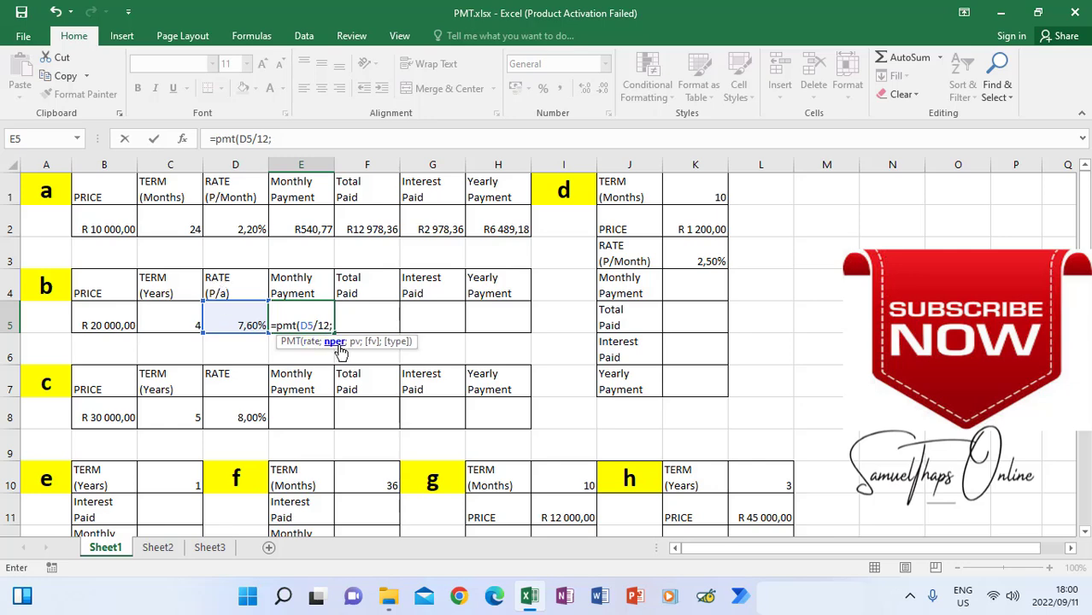
pyautogui.click(182, 318)
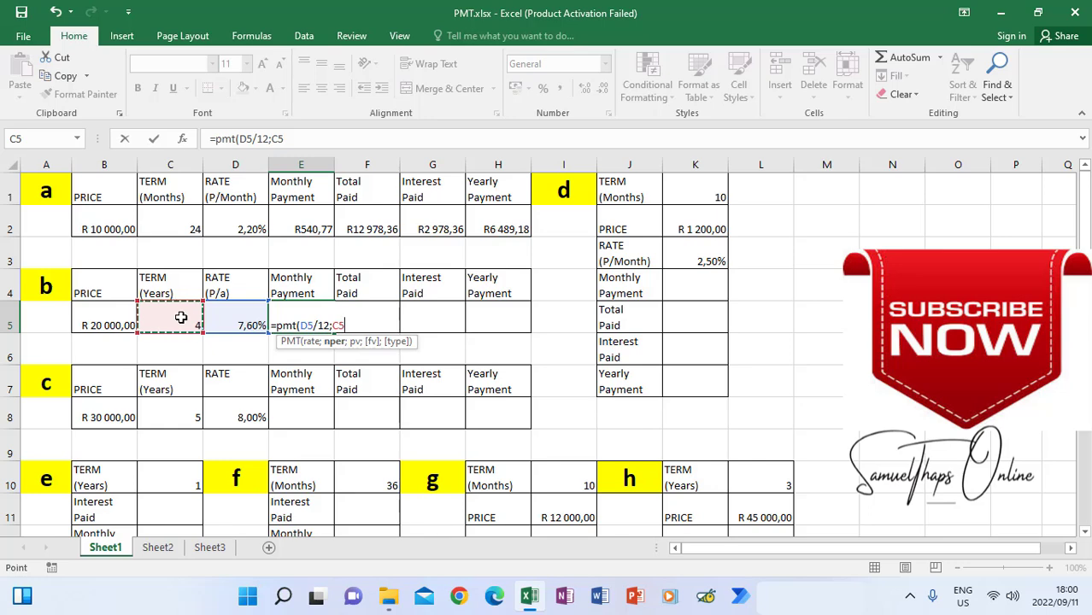
pyautogui.write('*12')
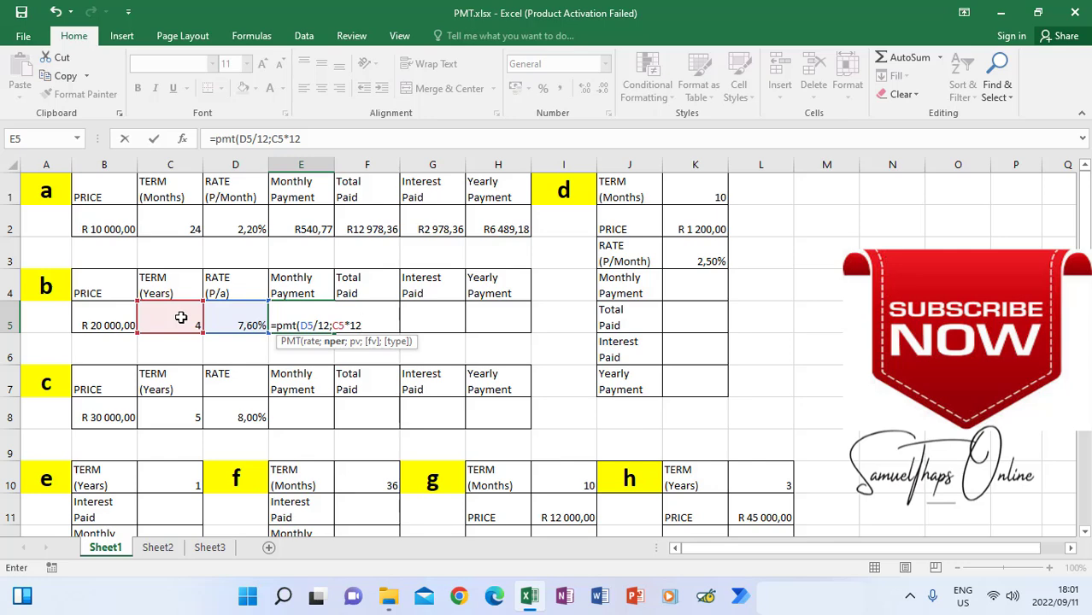
pyautogui.write(';-')
pyautogui.click(102, 322)
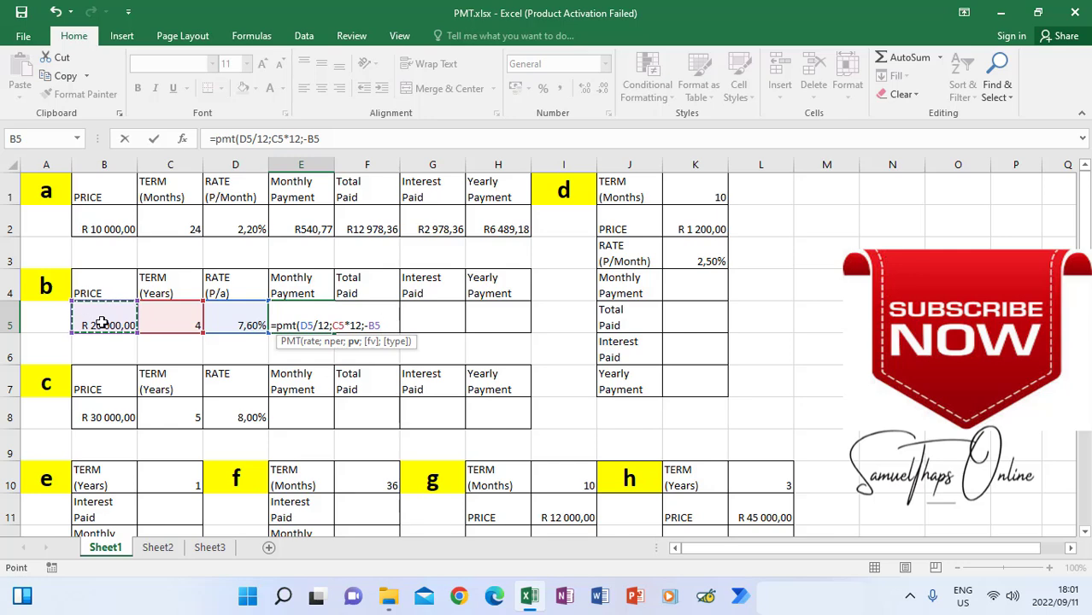
pyautogui.press('Return')
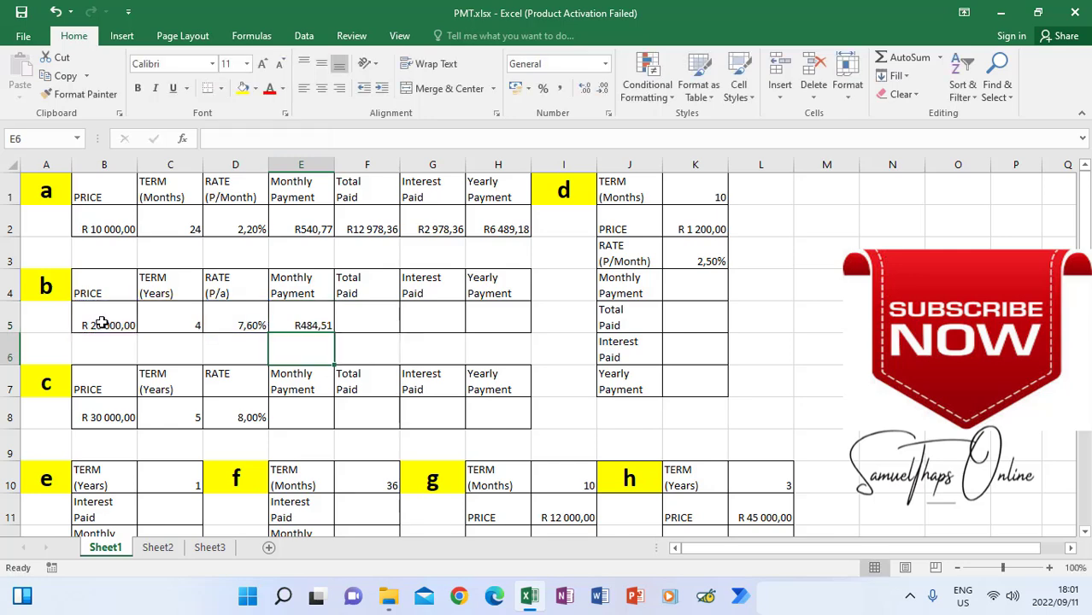
# - Calculate exercise b's total paid in F5 by multiplying the monthly payment by the term in months, =E5*(C5*12)
pyautogui.click(369, 321)
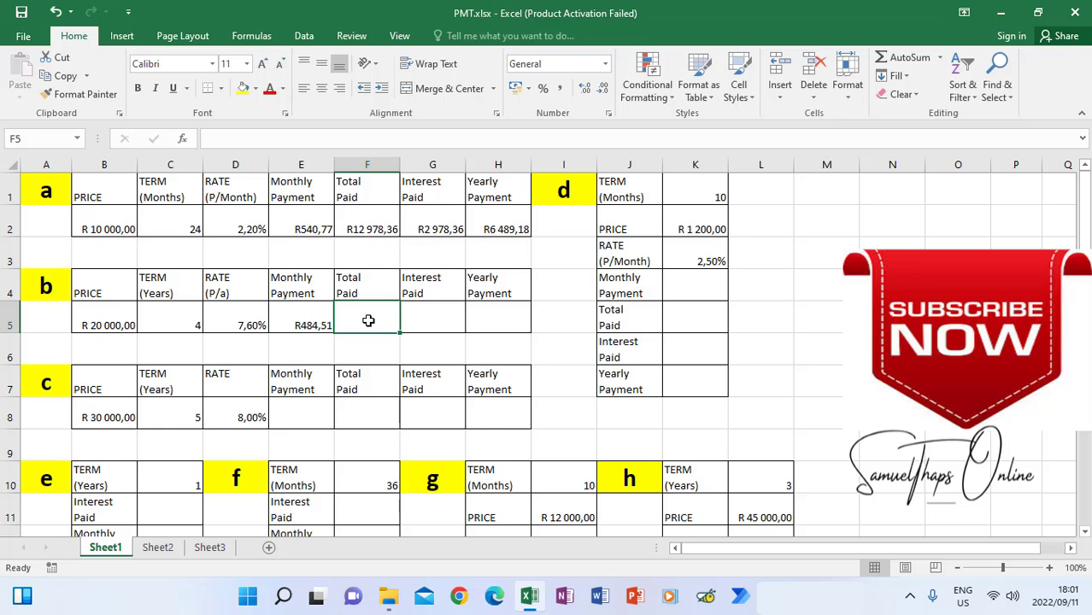
pyautogui.write('=')
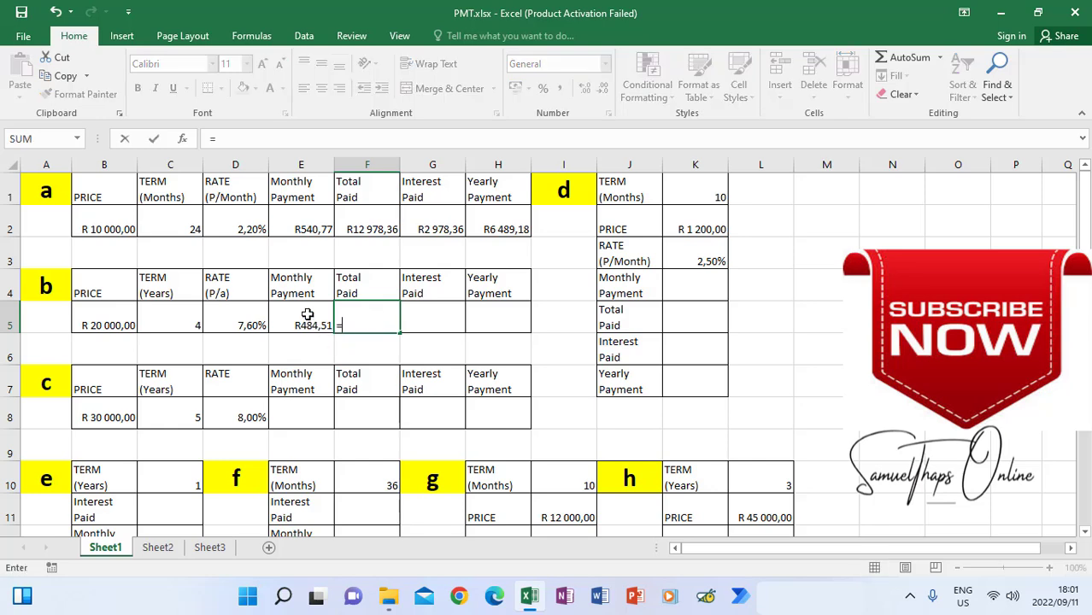
pyautogui.click(308, 315)
pyautogui.write('*')
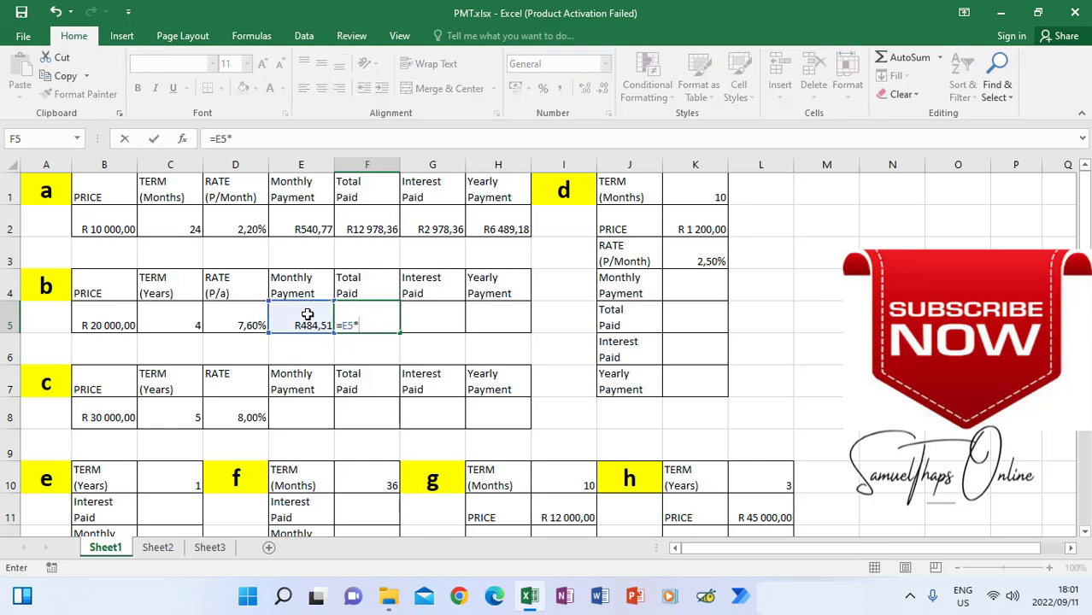
pyautogui.click(171, 321)
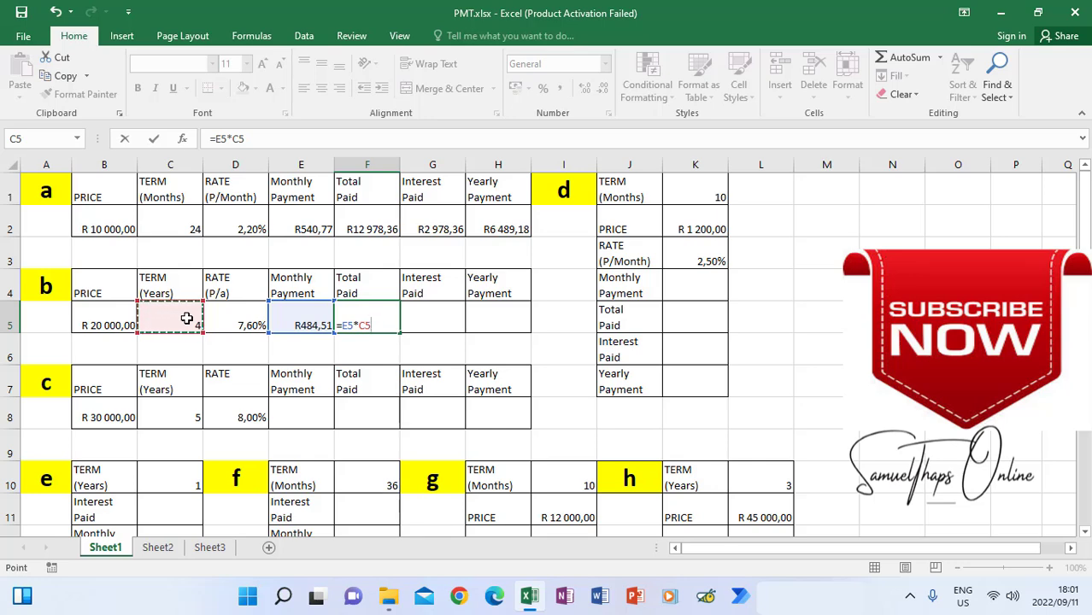
pyautogui.press('BackSpace')
pyautogui.press('BackSpace')
pyautogui.write('(')
pyautogui.click(171, 322)
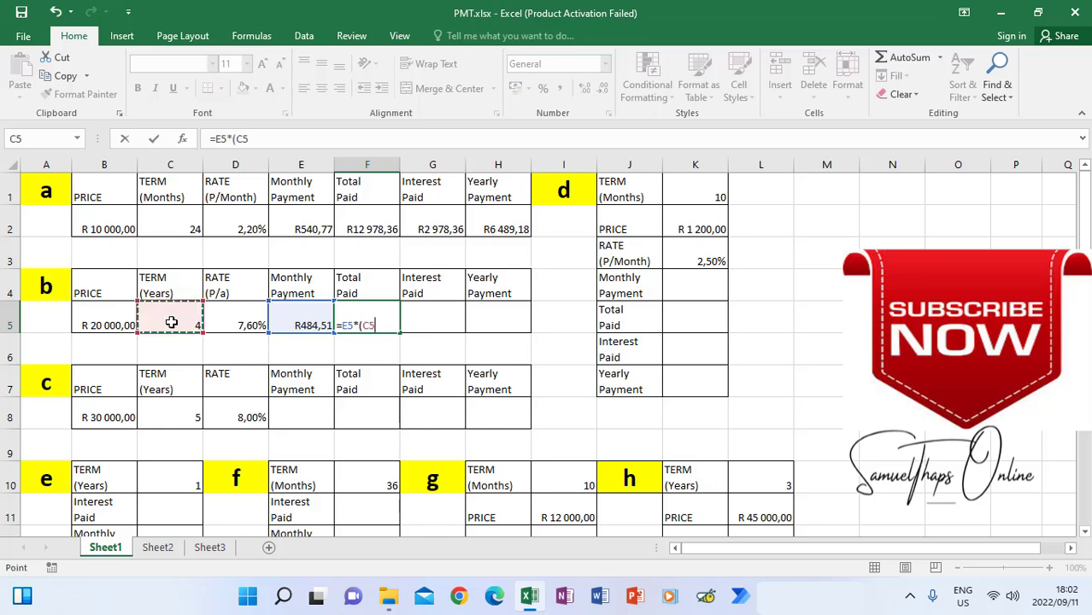
pyautogui.write('*12')
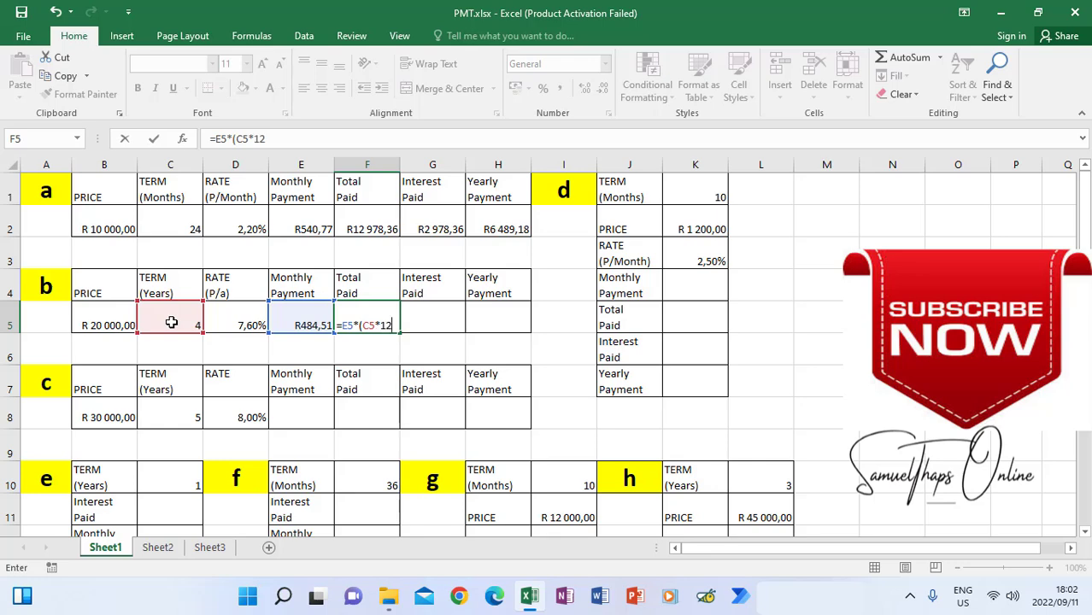
pyautogui.write(')')
pyautogui.press('Return')
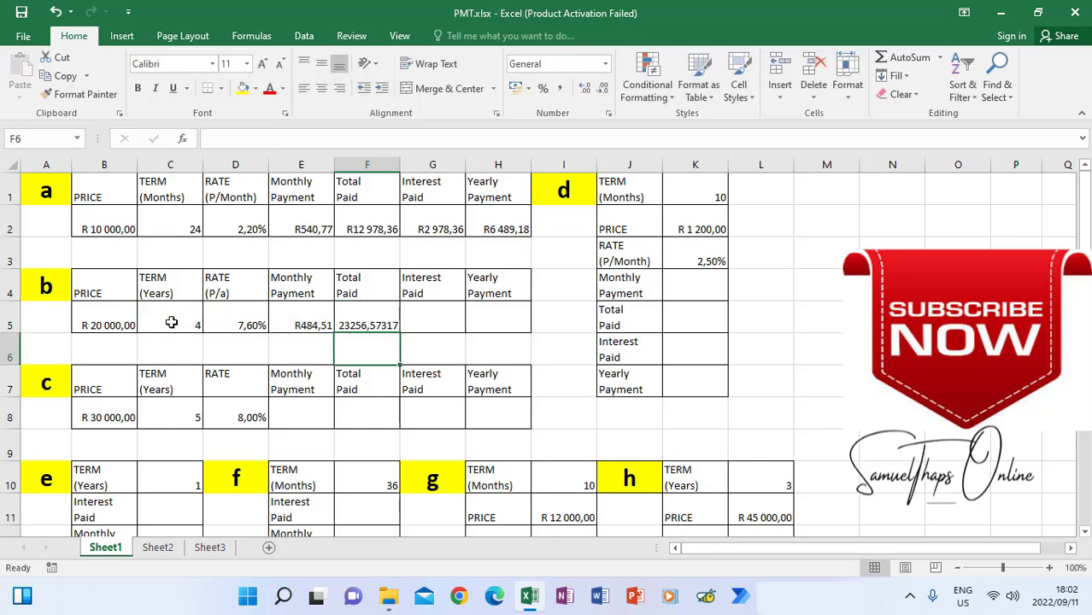
# - Format exercise b's total paid in F5 as Currency
pyautogui.click(357, 321)
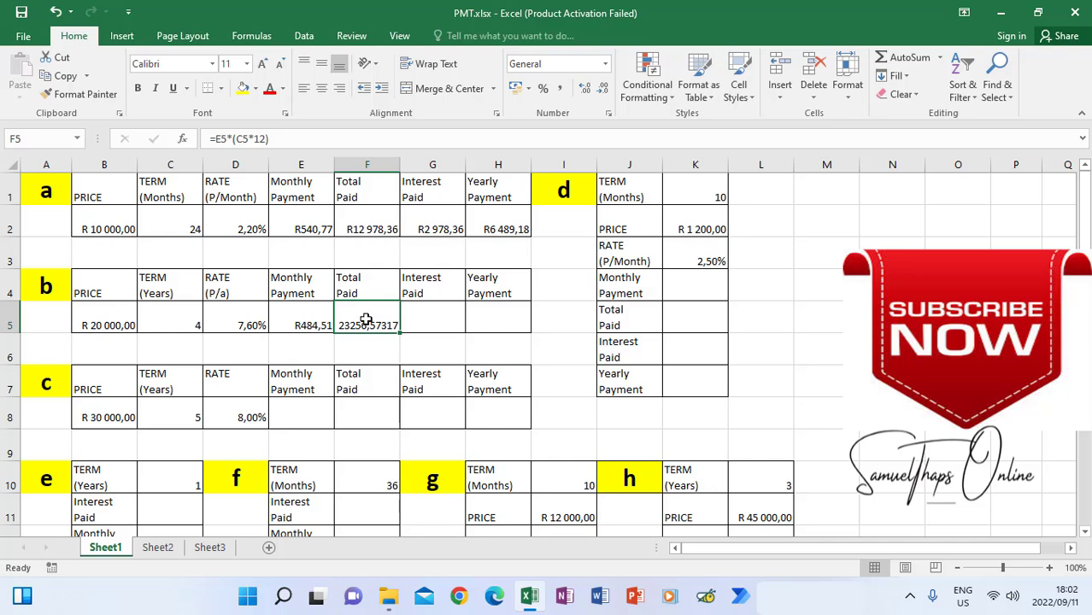
pyautogui.click(604, 72)
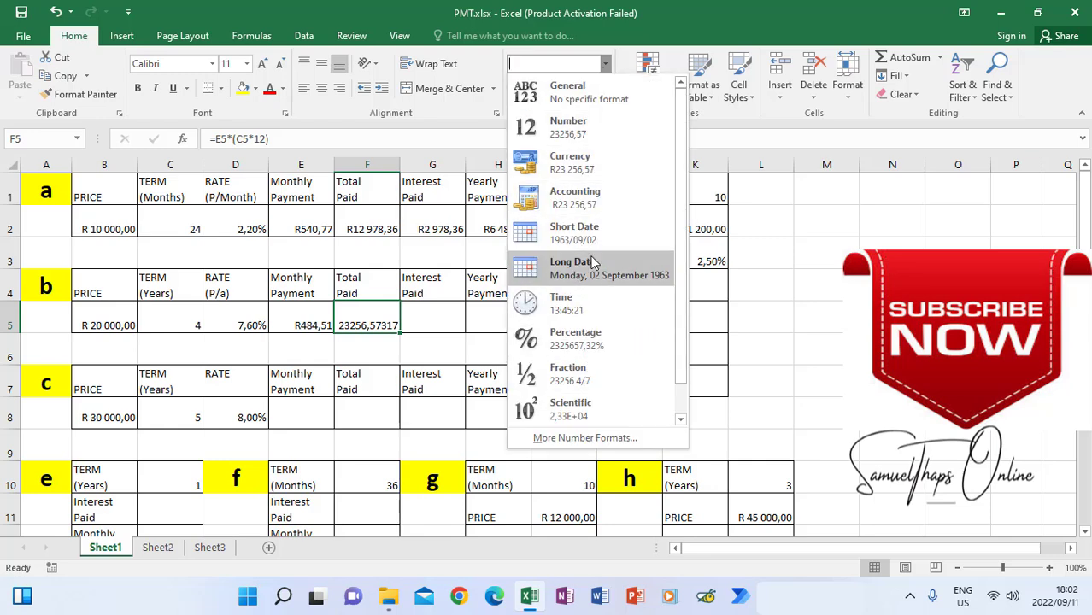
pyautogui.click(579, 165)
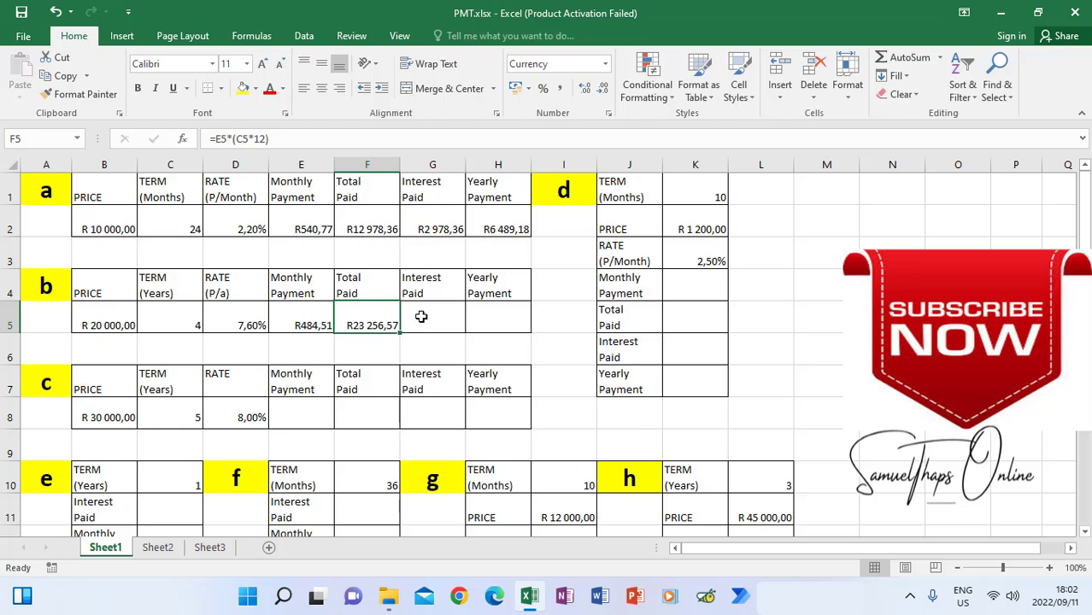
# - Calculate exercise b's interest paid in G5 by subtracting the price from the total paid, =F5-B5
pyautogui.click(421, 317)
pyautogui.write('=')
pyautogui.click(355, 318)
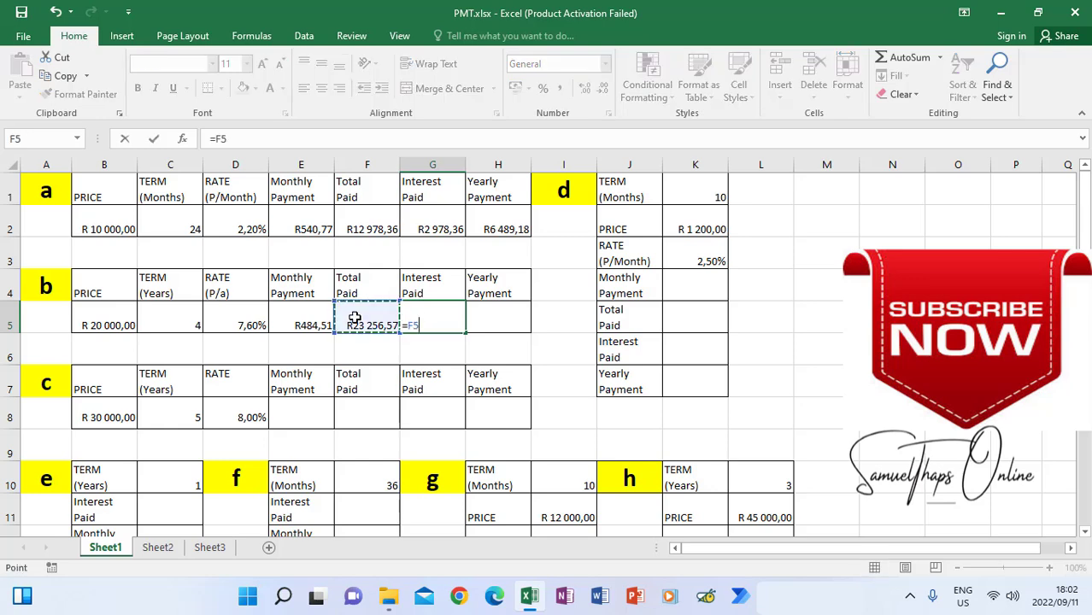
pyautogui.write('-')
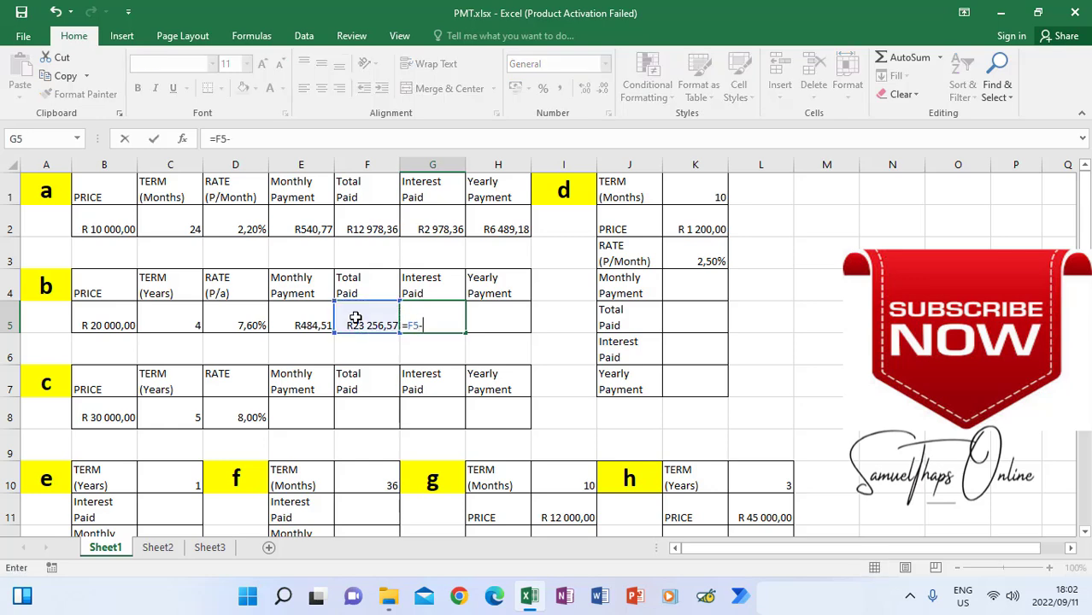
pyautogui.click(101, 318)
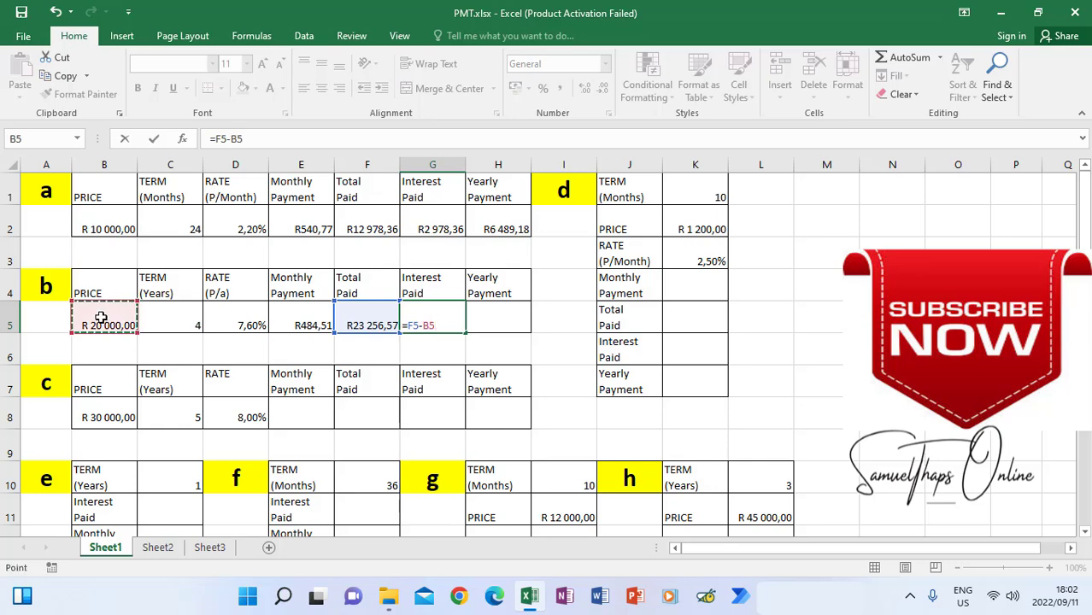
pyautogui.press('Return')
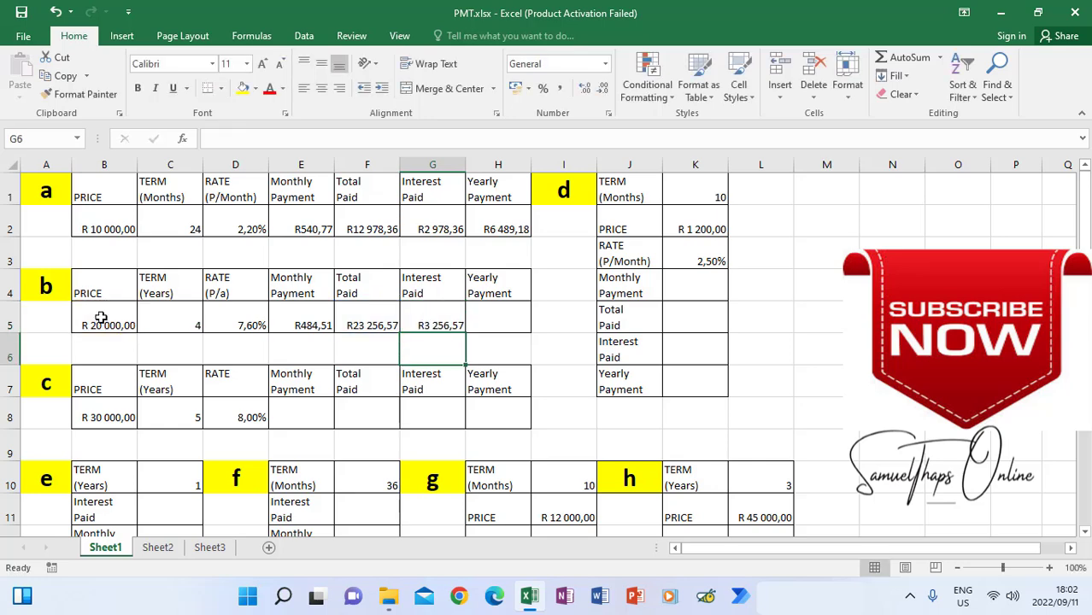
# - Calculate exercise b's yearly payment in H5 by multiplying the monthly payment by 12, =E5*12
pyautogui.click(480, 321)
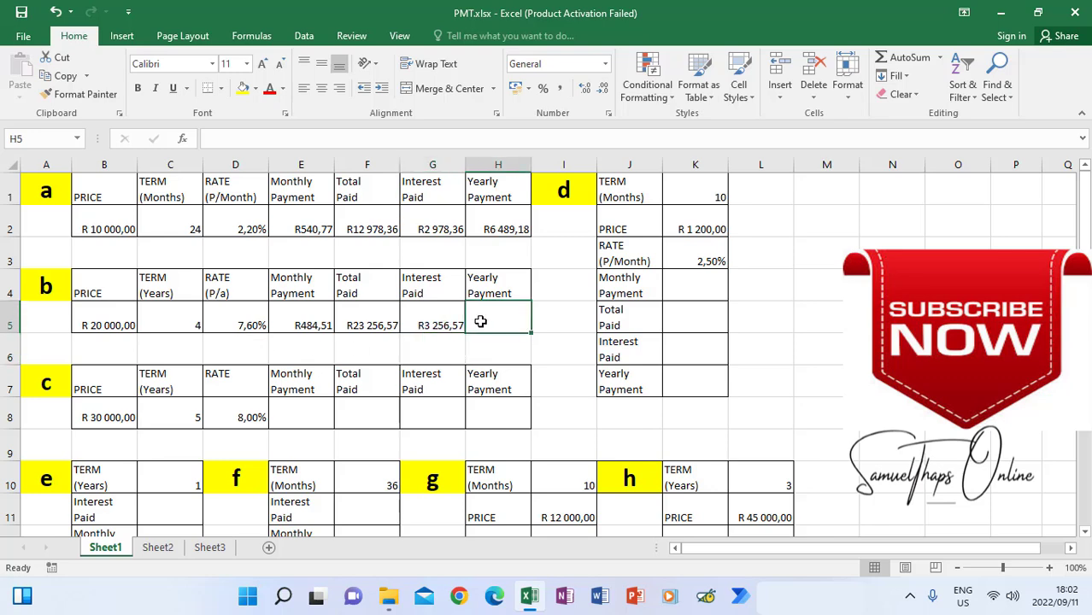
pyautogui.write('=')
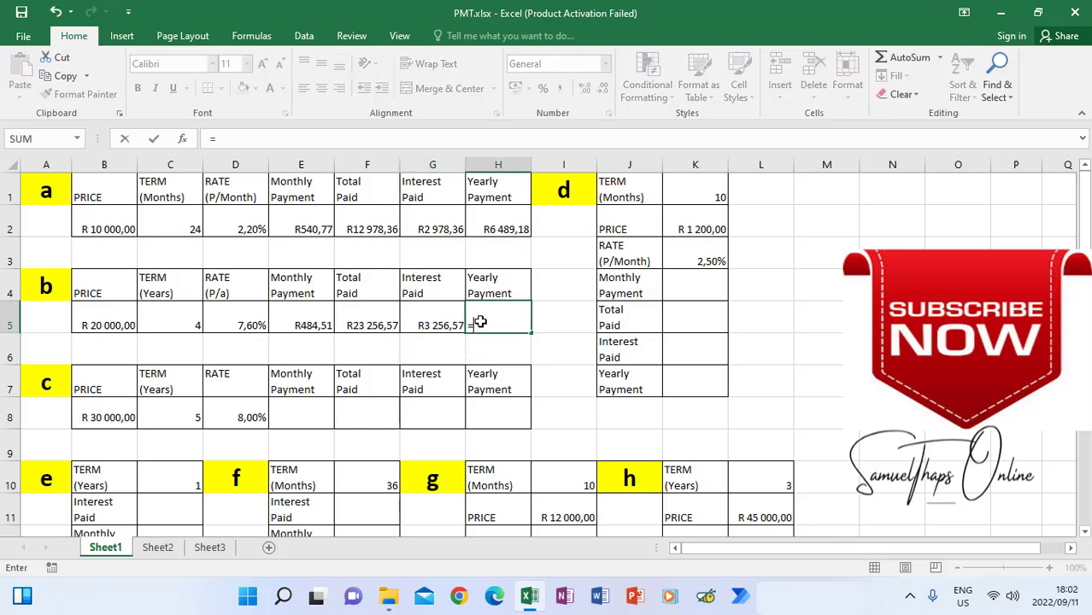
pyautogui.click(312, 320)
pyautogui.write('*12')
pyautogui.press('Return')
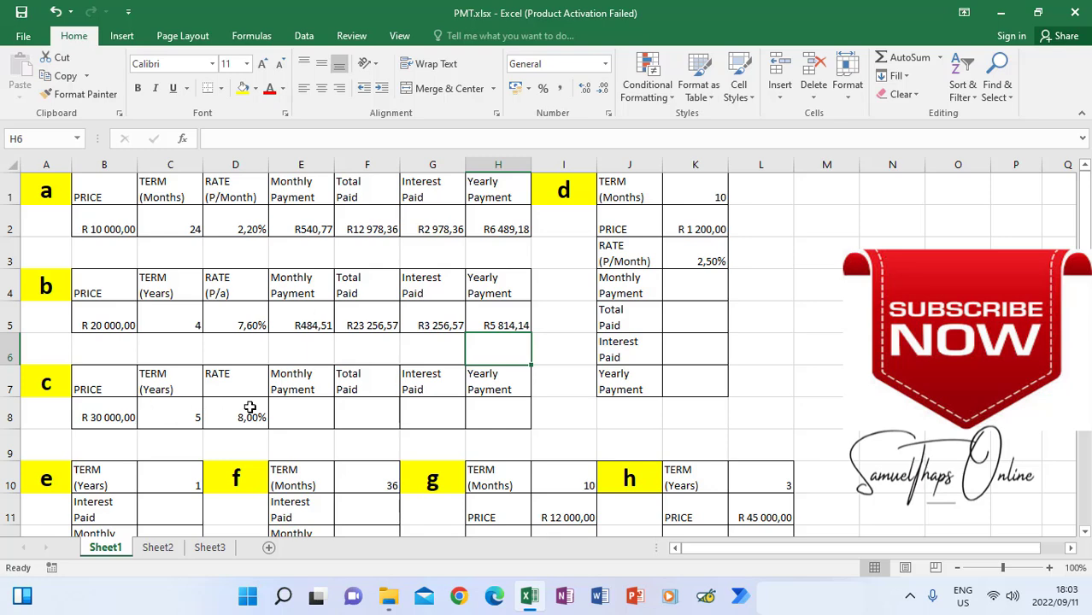
# - Calculate exercise c's monthly payment in E8 from the yearly rate, term in years and price, =PMT(D8/12;C8*12;-B8)
pyautogui.click(300, 401)
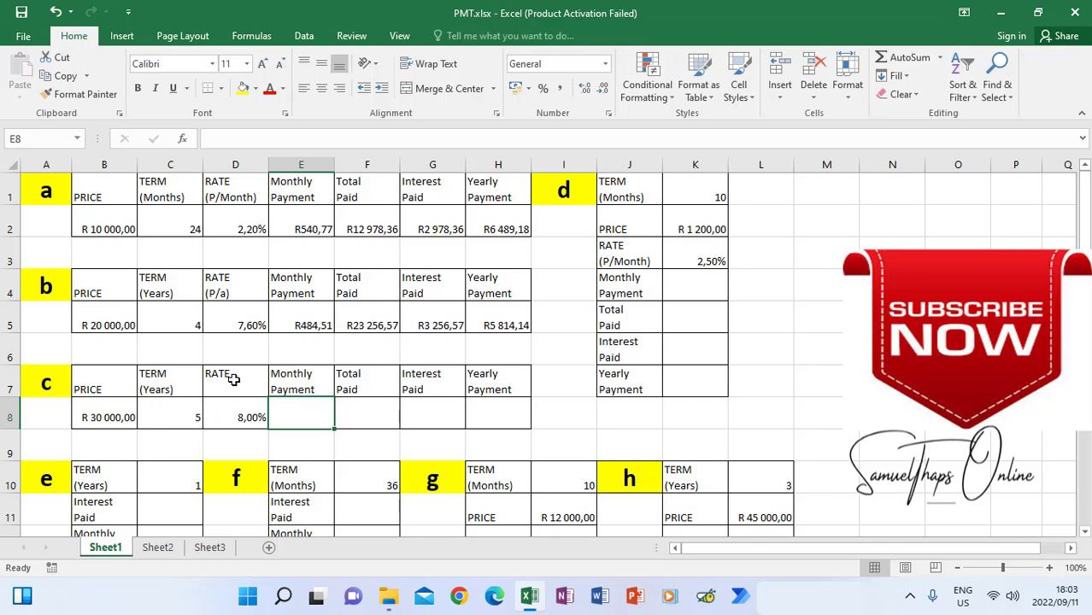
pyautogui.write('=pmt')
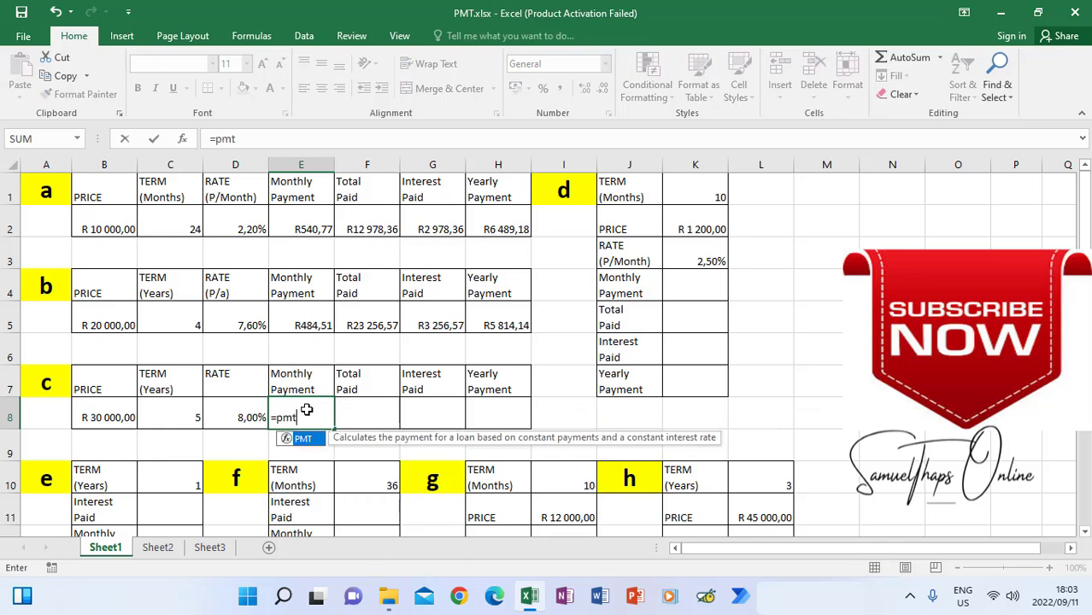
pyautogui.doubleClick(304, 439)
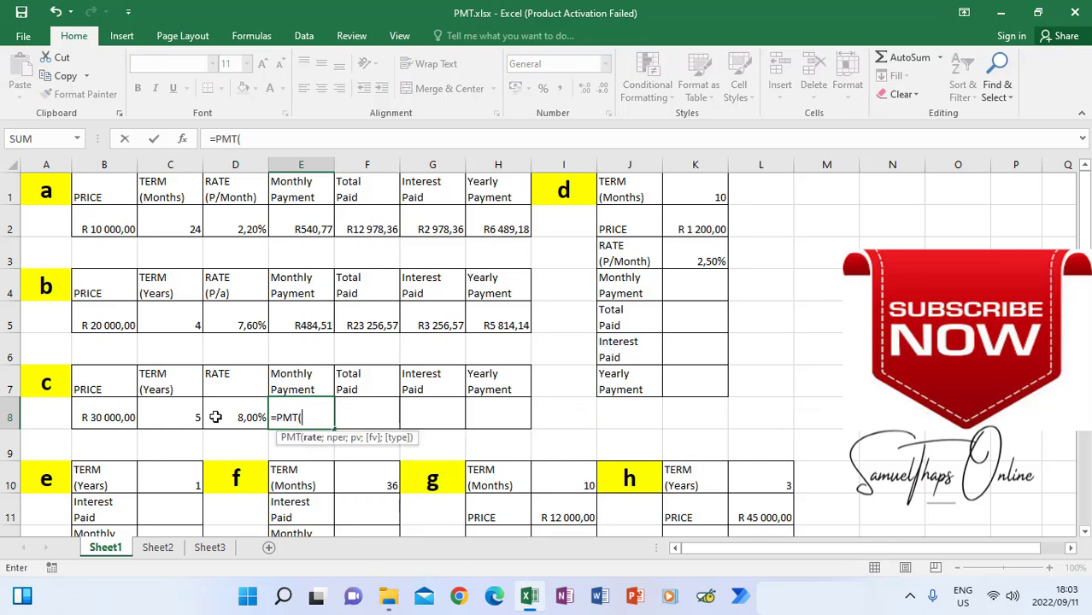
pyautogui.click(173, 416)
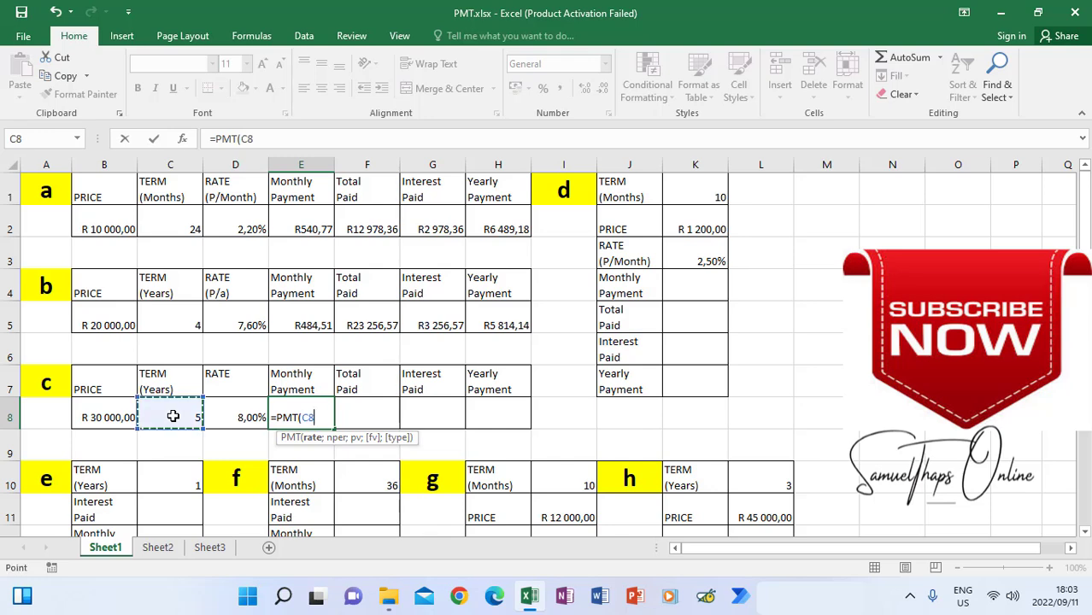
pyautogui.click(226, 412)
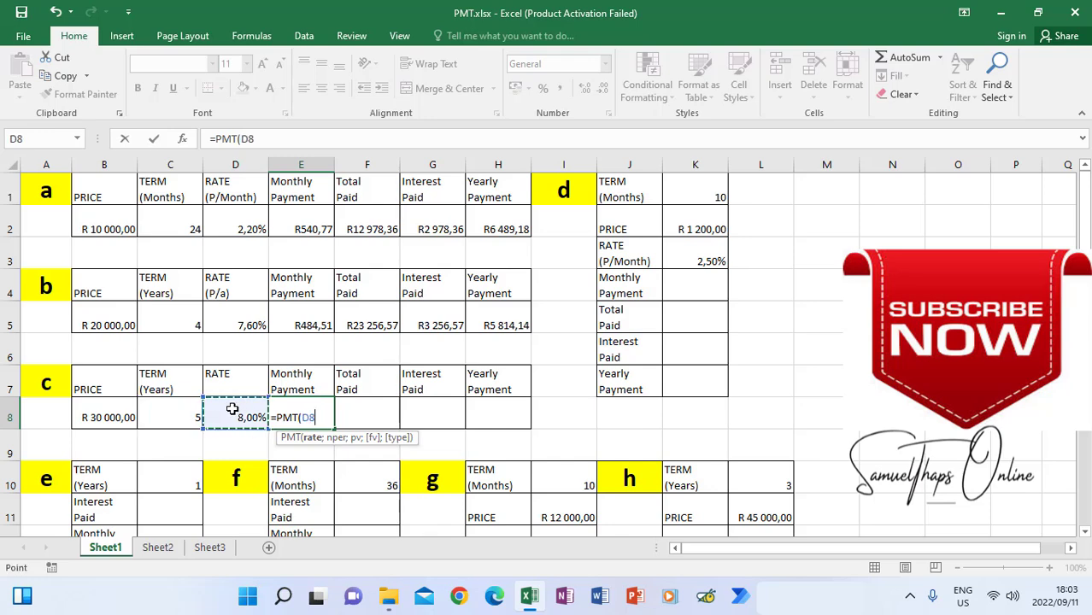
pyautogui.write('/12')
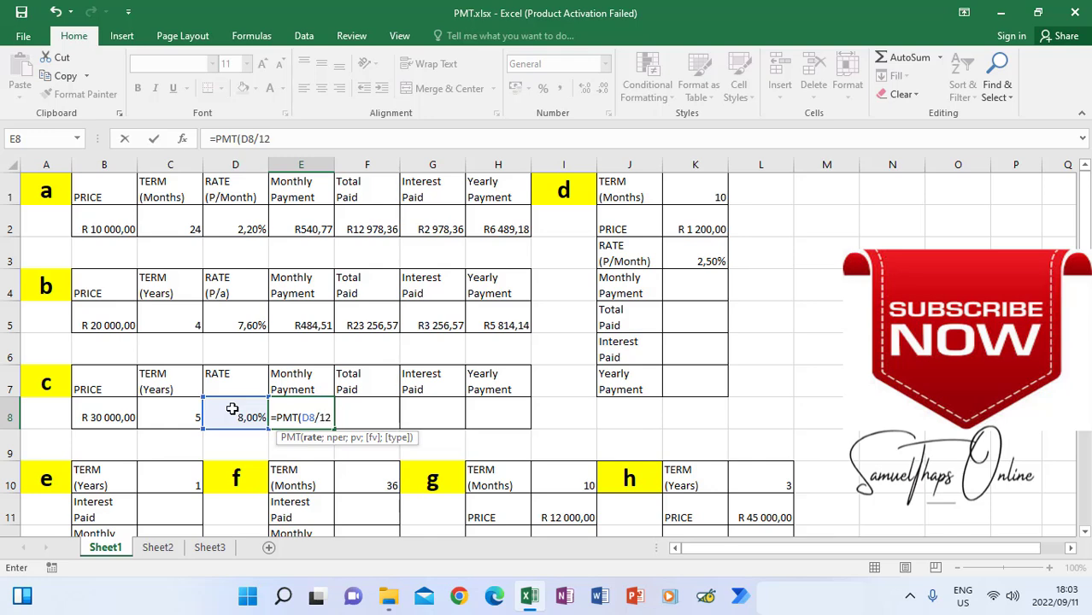
pyautogui.write(';')
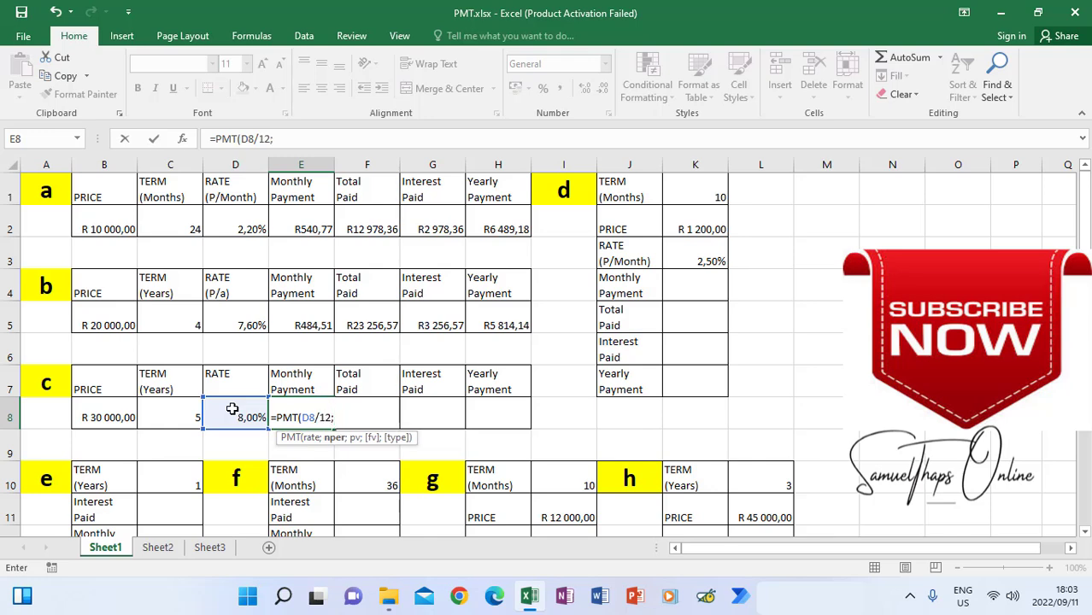
pyautogui.click(178, 417)
pyautogui.write('*12;-')
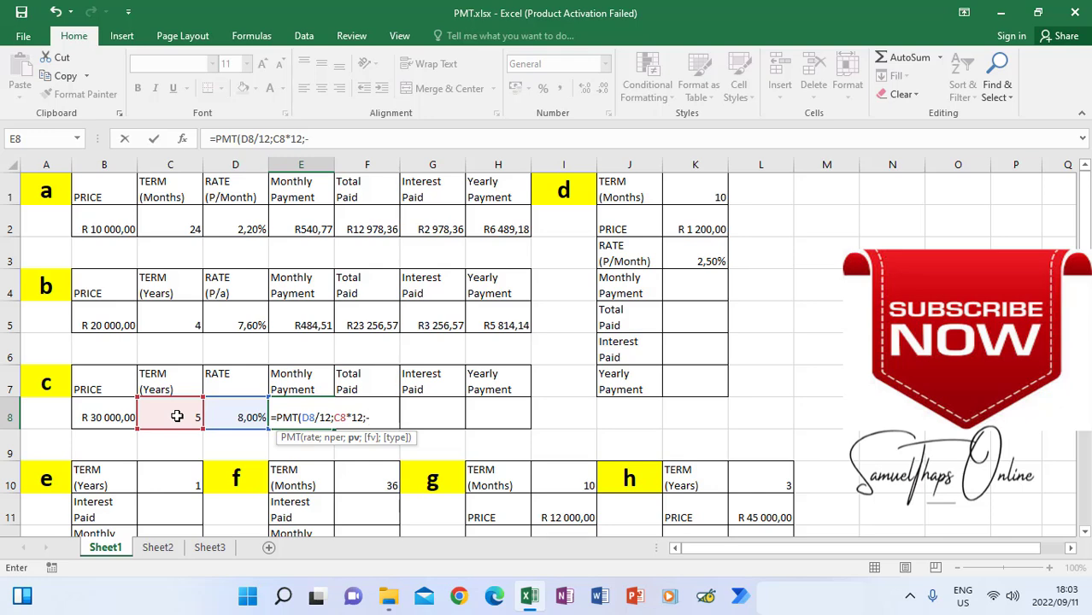
pyautogui.click(109, 413)
pyautogui.write(')')
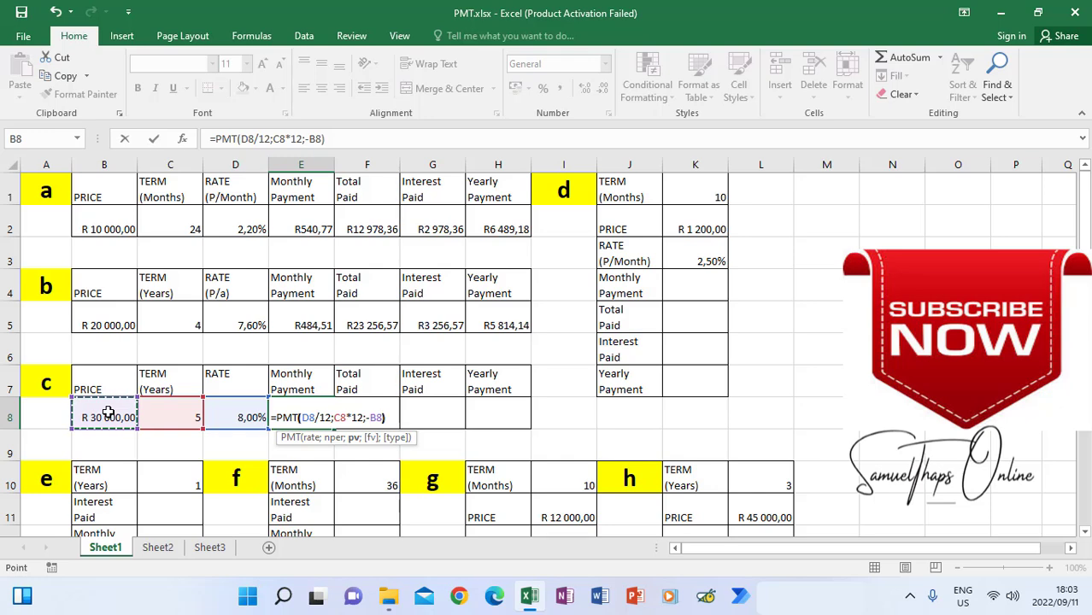
pyautogui.press('Return')
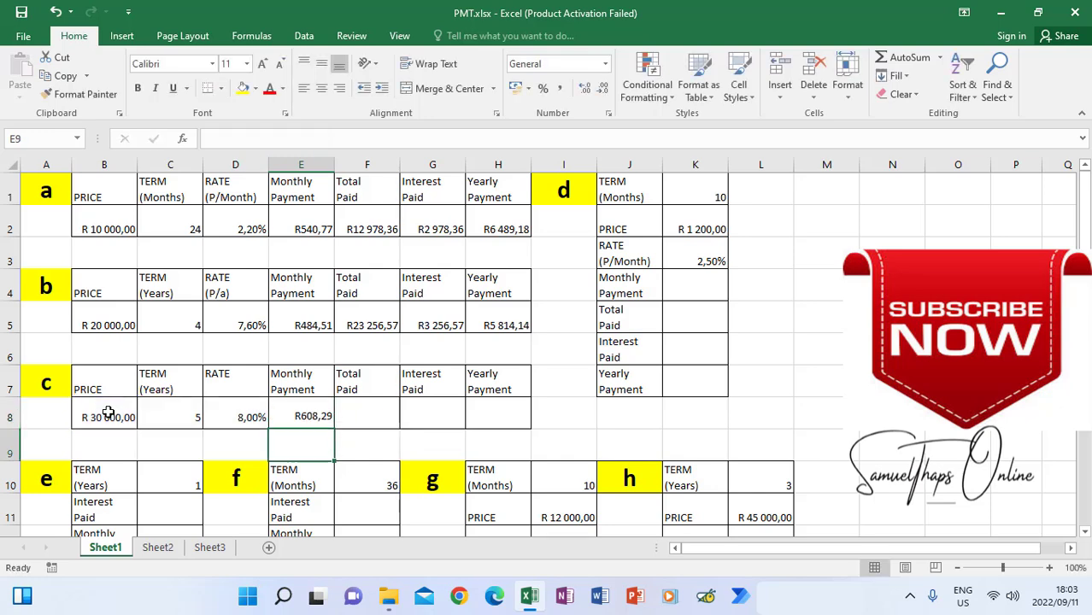
# - Calculate exercise c's total paid in F8 by multiplying the monthly payment by the term in months, =E8*(C8*12)
pyautogui.click(376, 419)
pyautogui.click(409, 415)
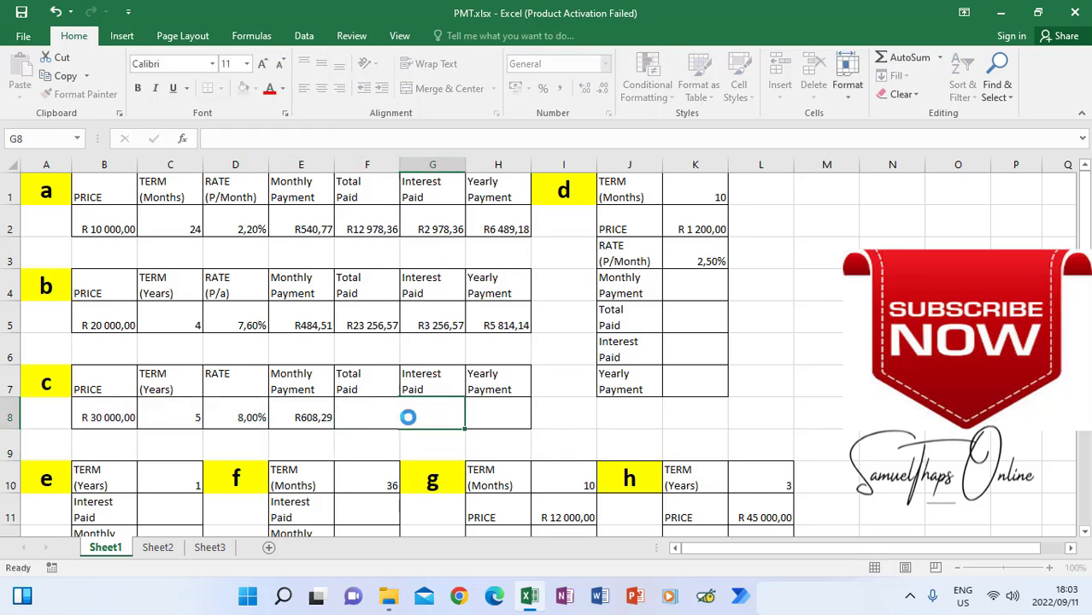
pyautogui.click(357, 410)
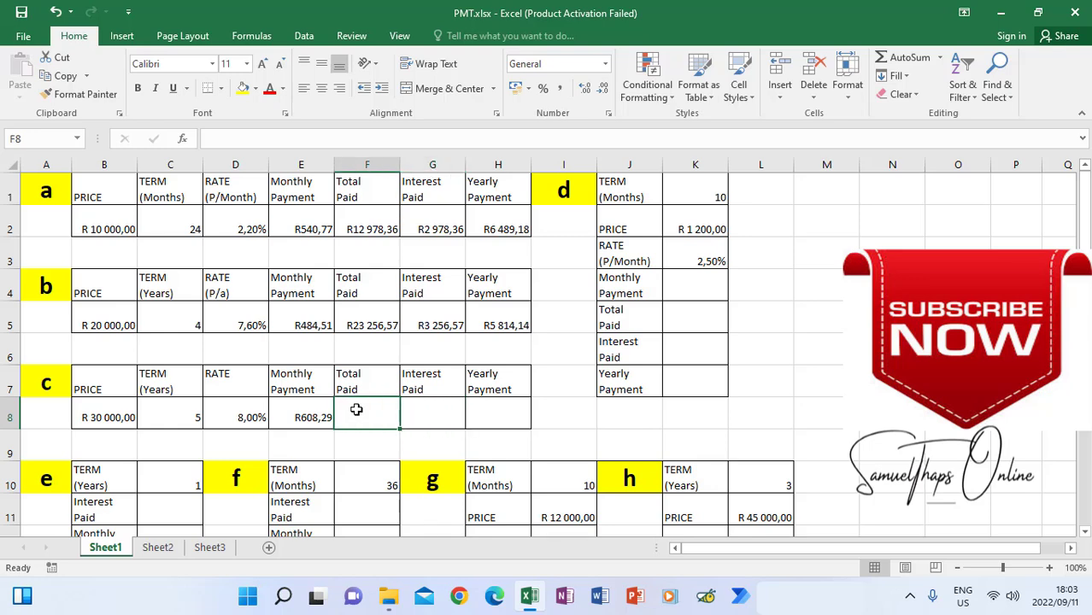
pyautogui.write('=')
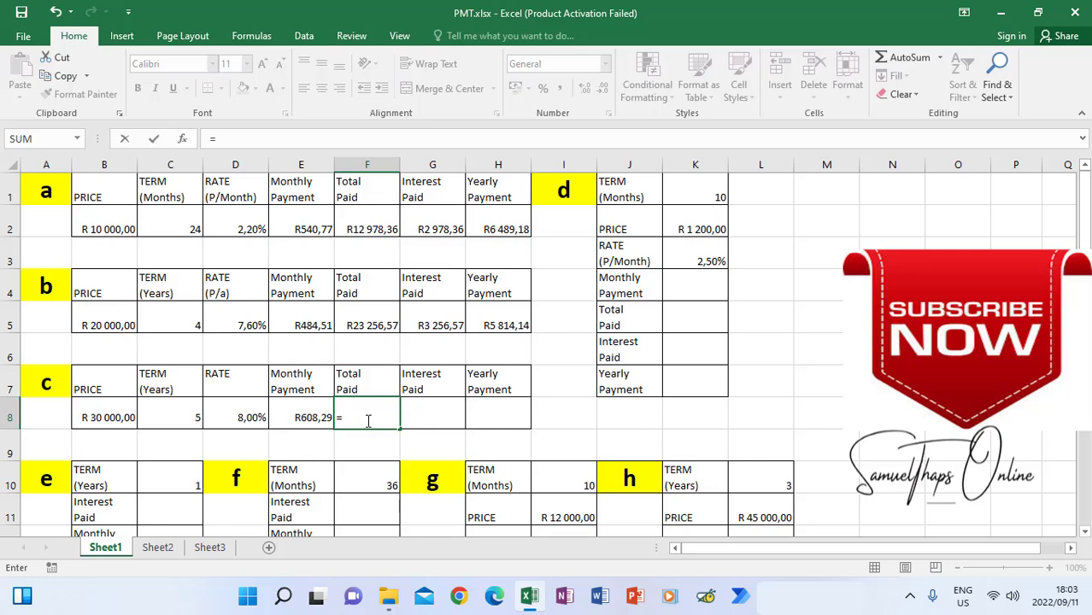
pyautogui.click(295, 415)
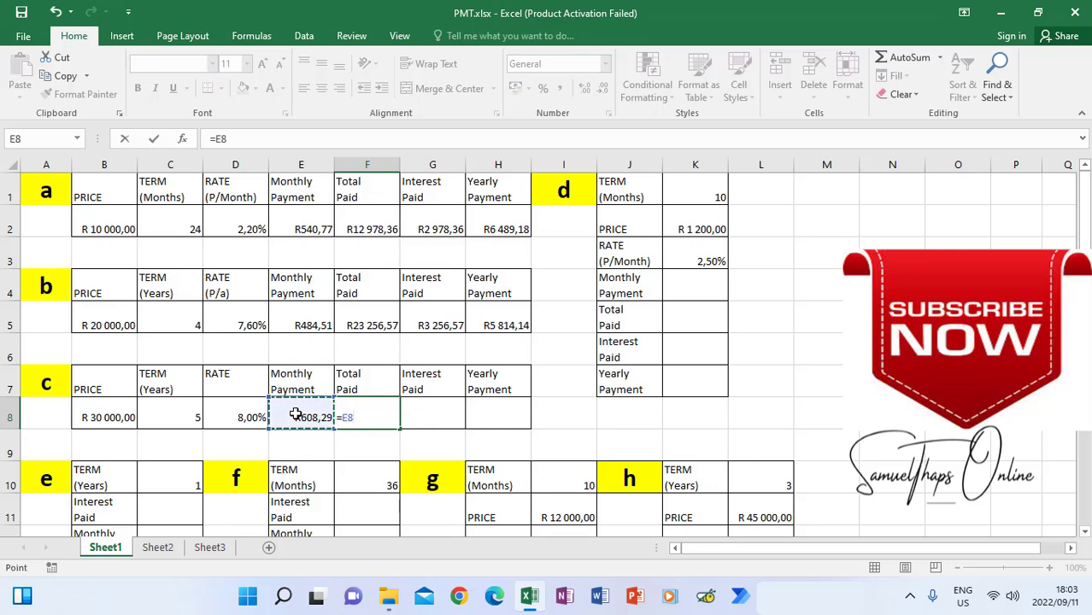
pyautogui.write('*')
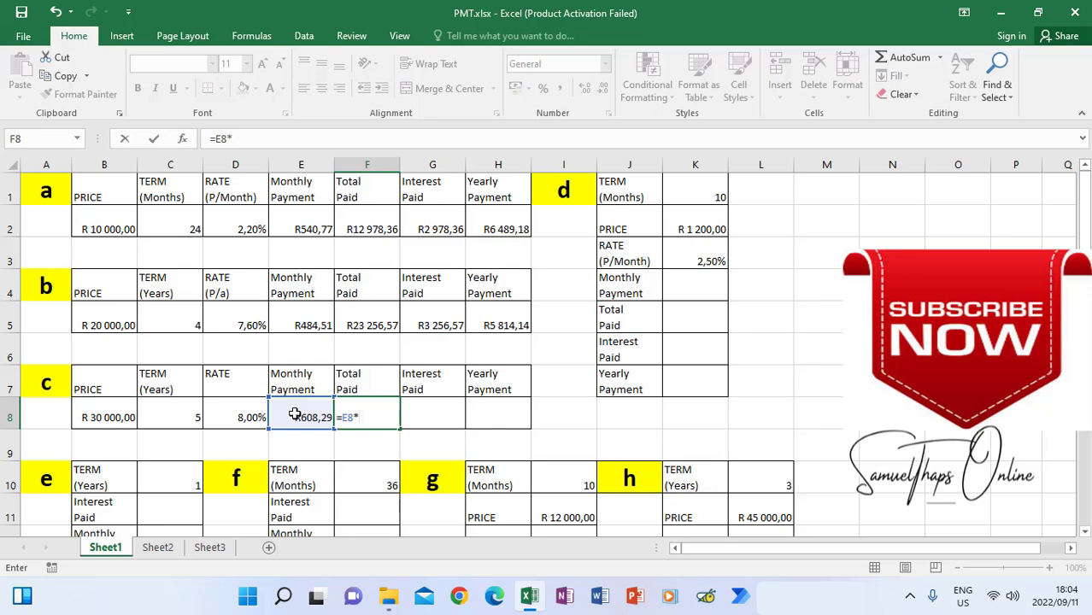
pyautogui.write('(')
pyautogui.click(173, 416)
pyautogui.write('*12)')
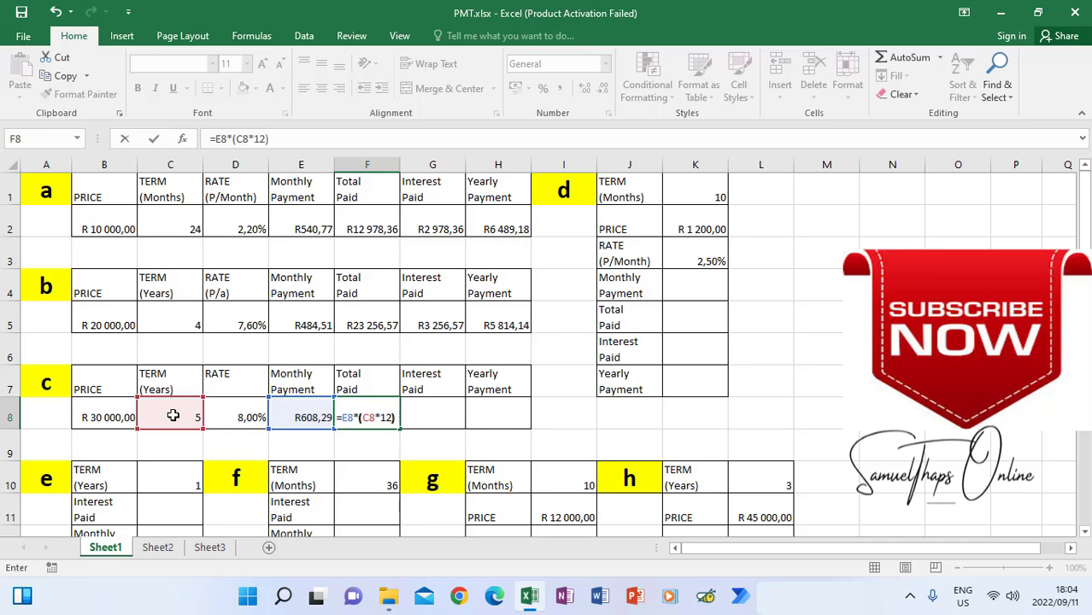
pyautogui.press('Return')
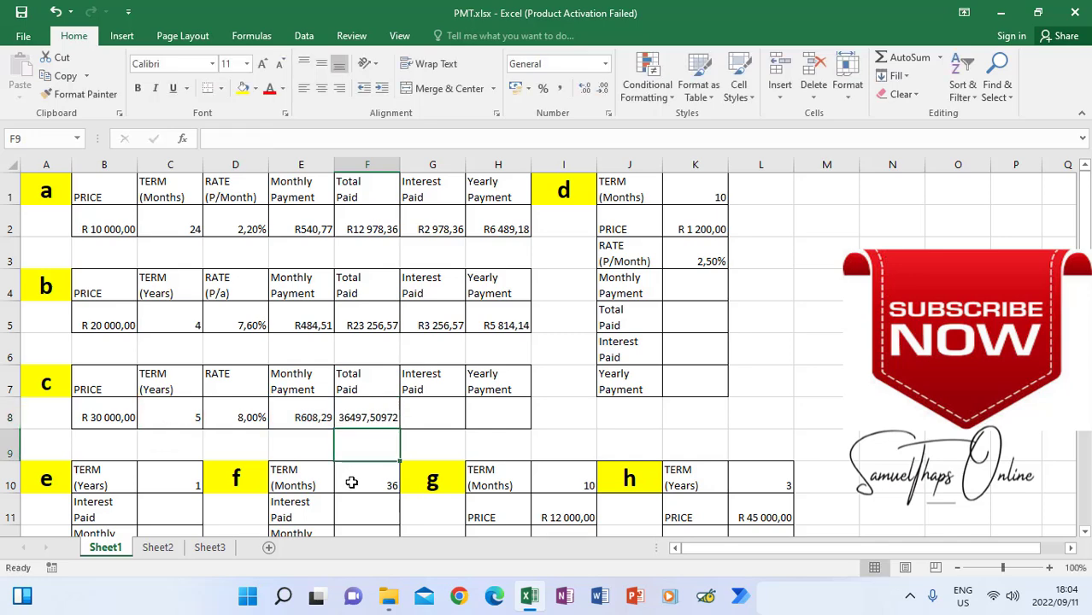
# - Format exercise c's total paid in F8 as Currency
pyautogui.click(365, 414)
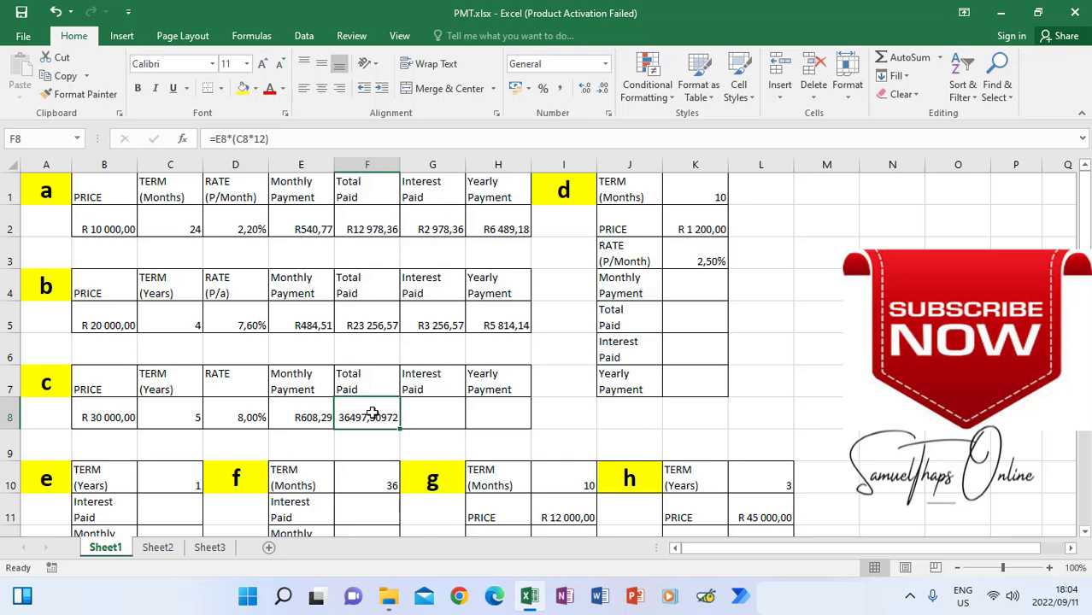
pyautogui.click(605, 63)
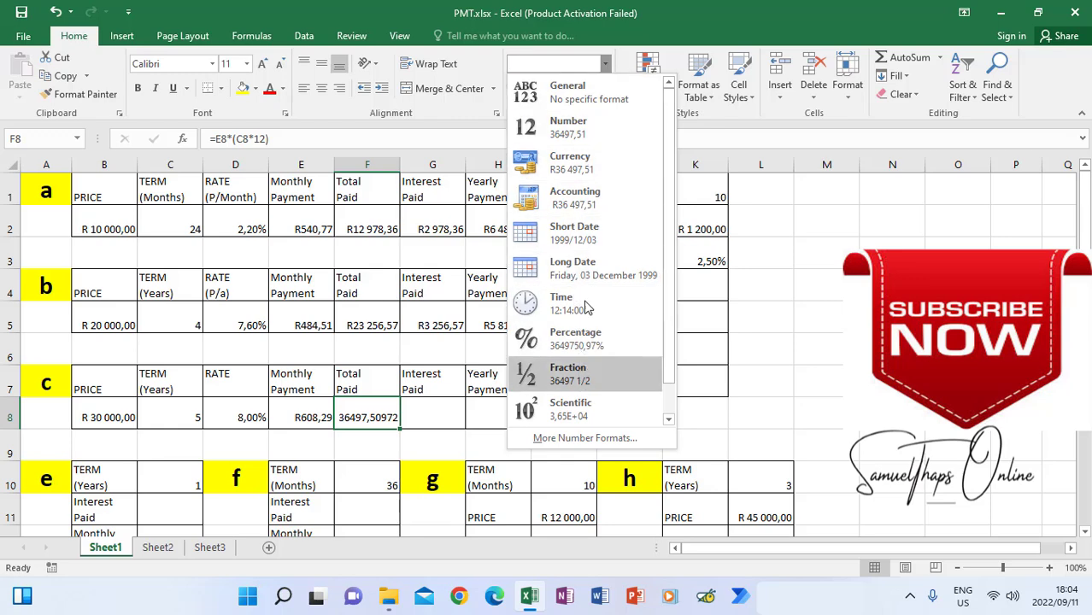
pyautogui.click(570, 168)
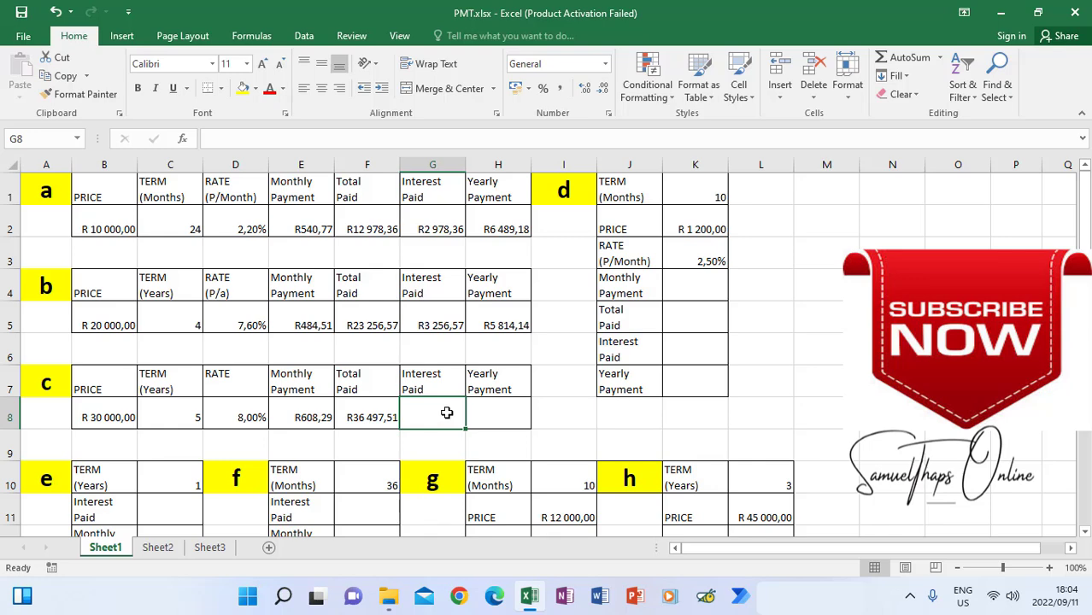
# - Calculate exercise c's interest paid in G8 by subtracting the price from the total paid, =F8-B8
pyautogui.write('=')
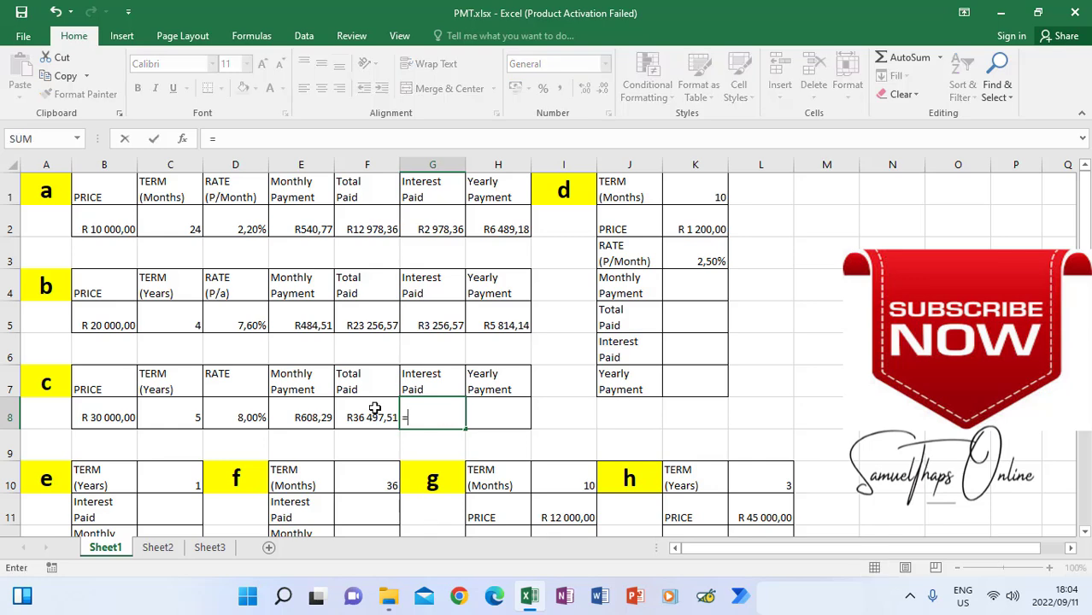
pyautogui.click(368, 416)
pyautogui.write('-')
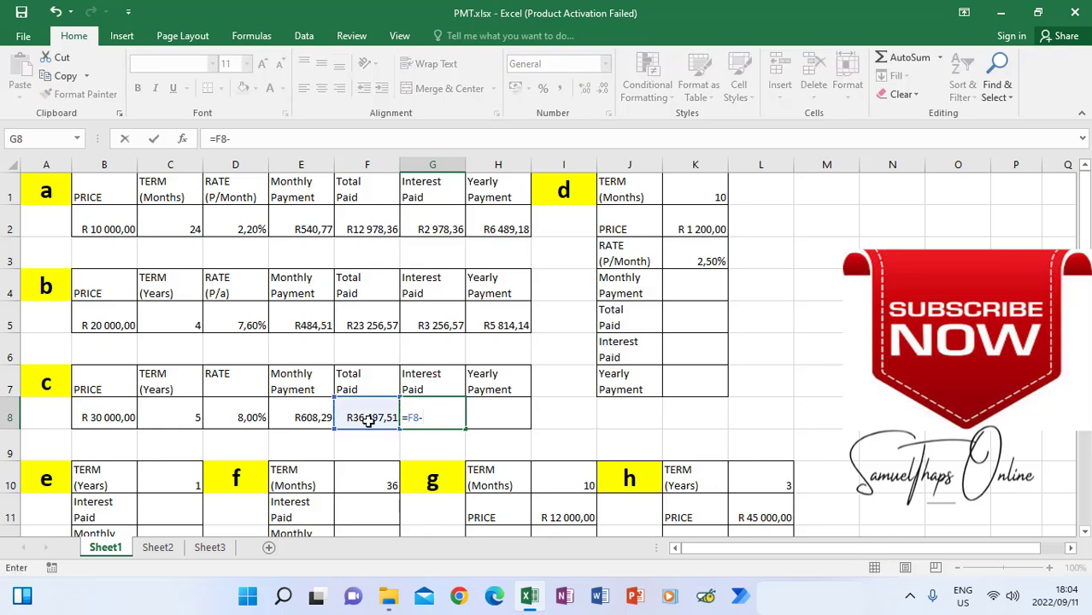
pyautogui.click(108, 417)
pyautogui.press('Return')
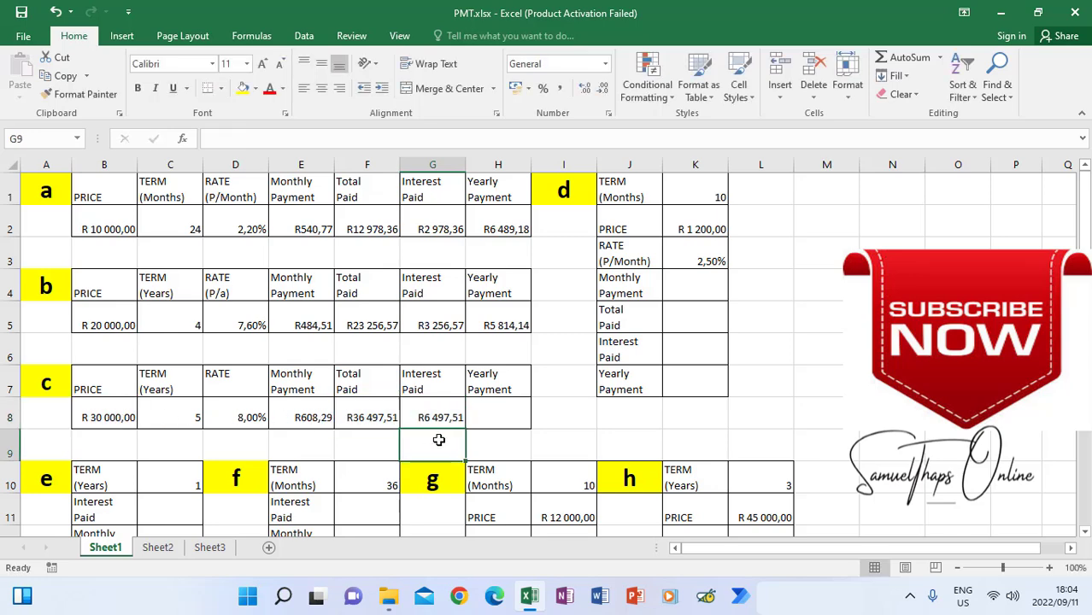
# - Calculate exercise c's yearly payment in H8 by multiplying the monthly payment by 12, =E8*12
pyautogui.click(495, 422)
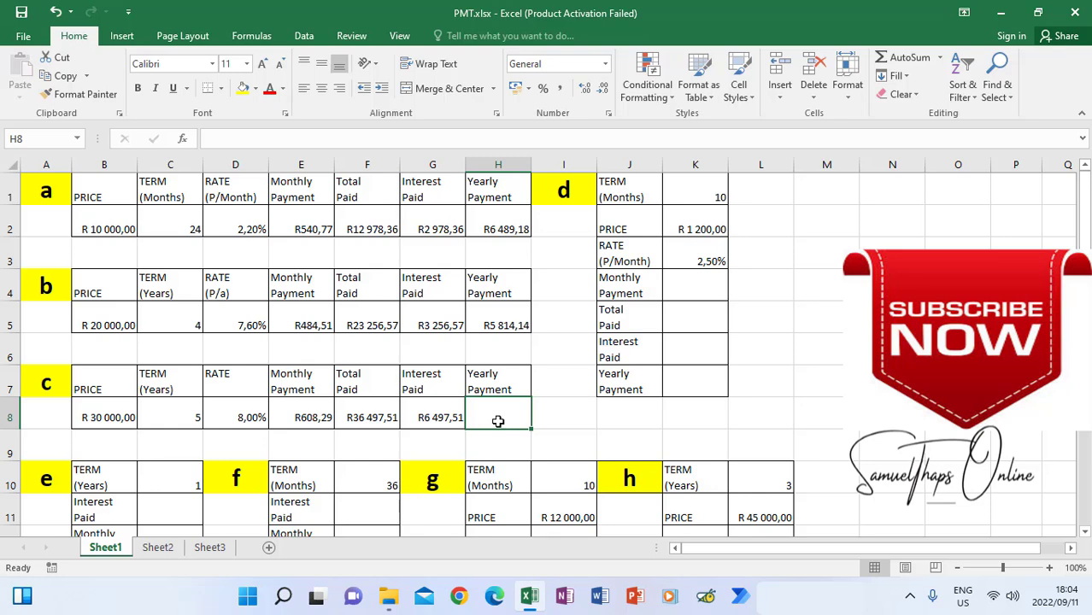
pyautogui.write('=')
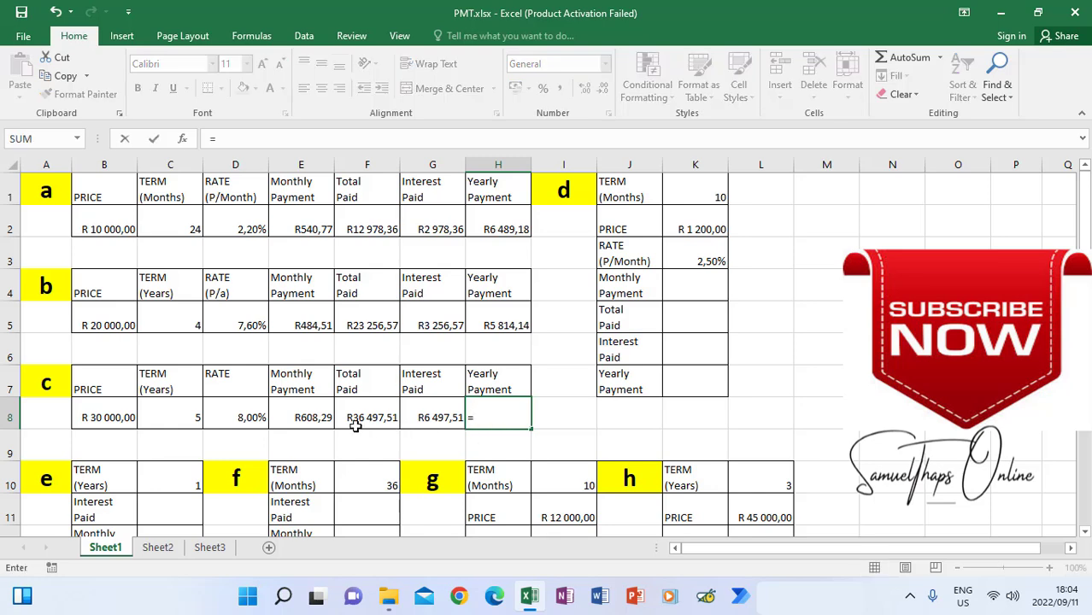
pyautogui.click(307, 416)
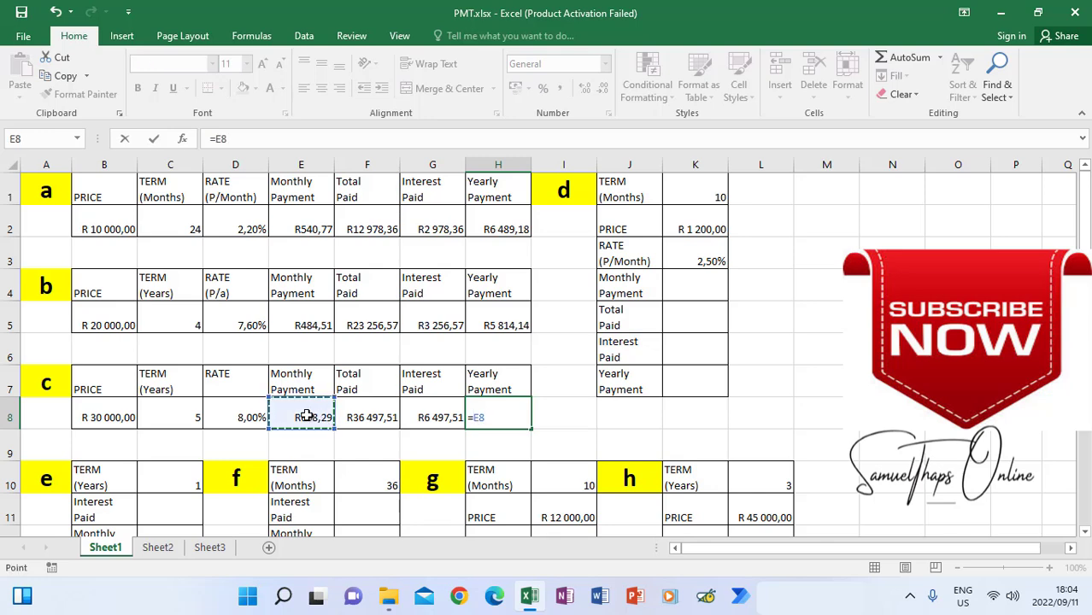
pyautogui.write('*12')
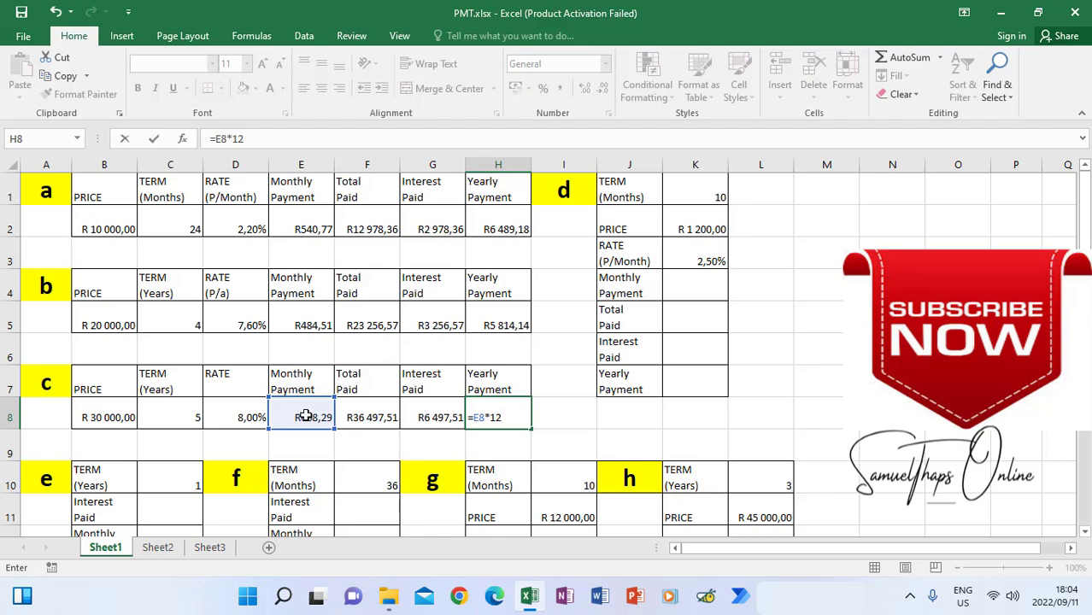
pyautogui.press('Return')
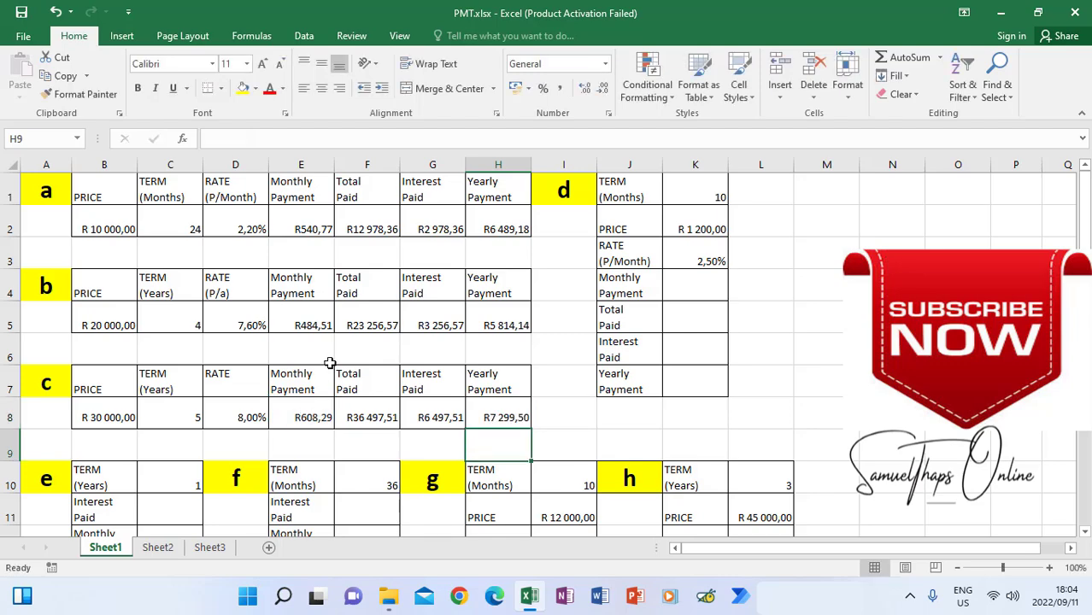
# - Look over the remaining exercises and examine the deposit rows of exercises g and h
pyautogui.scroll(-1, 329, 363)
pyautogui.scroll(1, 330, 363)
pyautogui.click(685, 282)
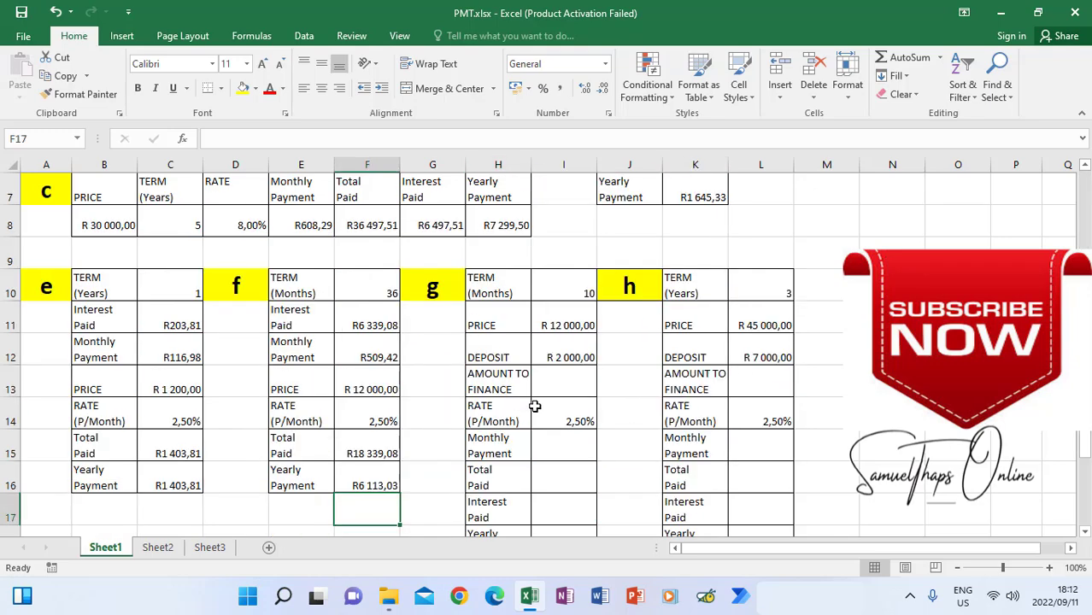
pyautogui.scroll(-1, 534, 405)
pyautogui.scroll(1, 534, 406)
pyautogui.moveTo(481, 359); pyautogui.dragTo(562, 360)
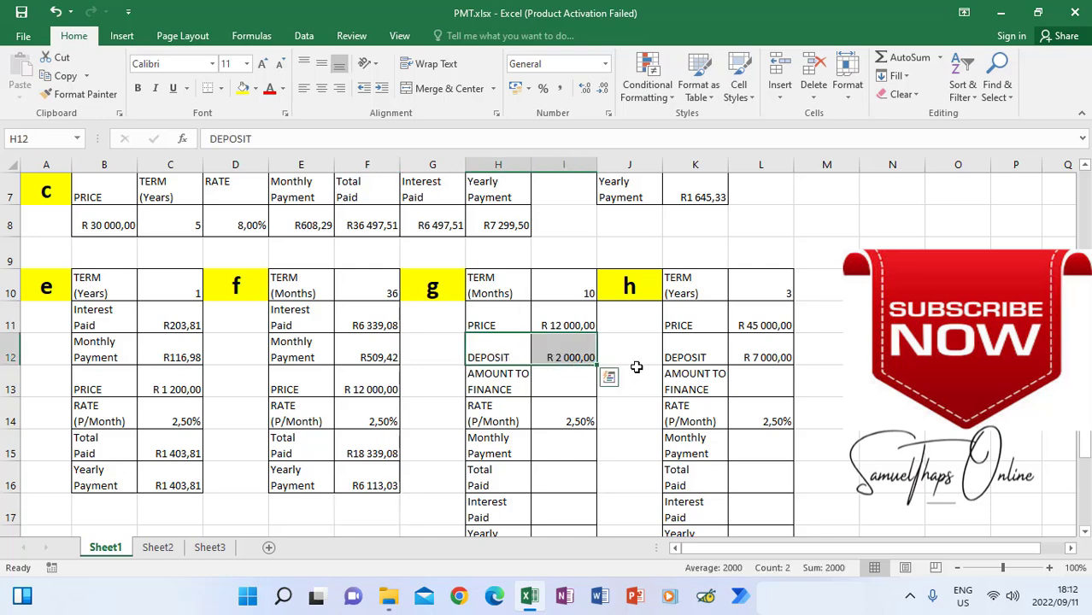
pyautogui.moveTo(668, 348); pyautogui.dragTo(769, 353)
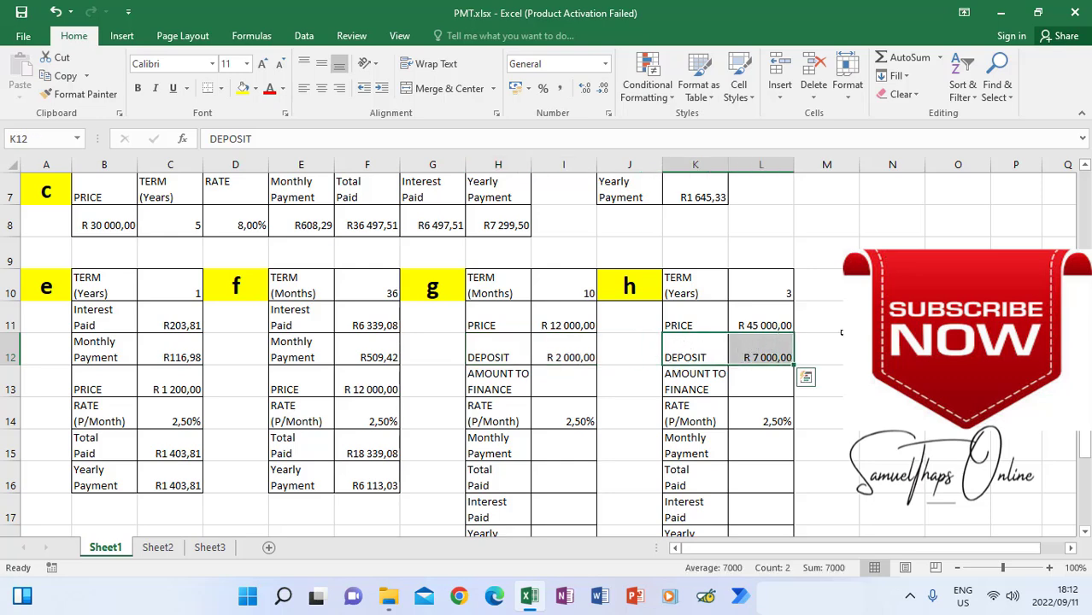
pyautogui.click(807, 318)
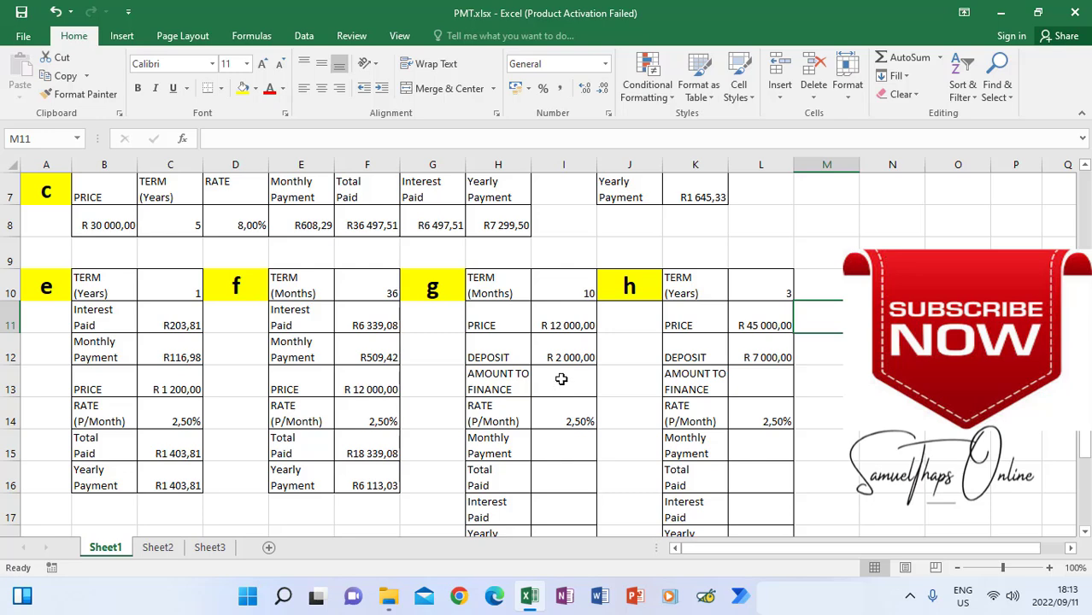
# - Calculate exercise g's amount to finance in I13 by subtracting the deposit from the price, =I11-I12
pyautogui.click(561, 382)
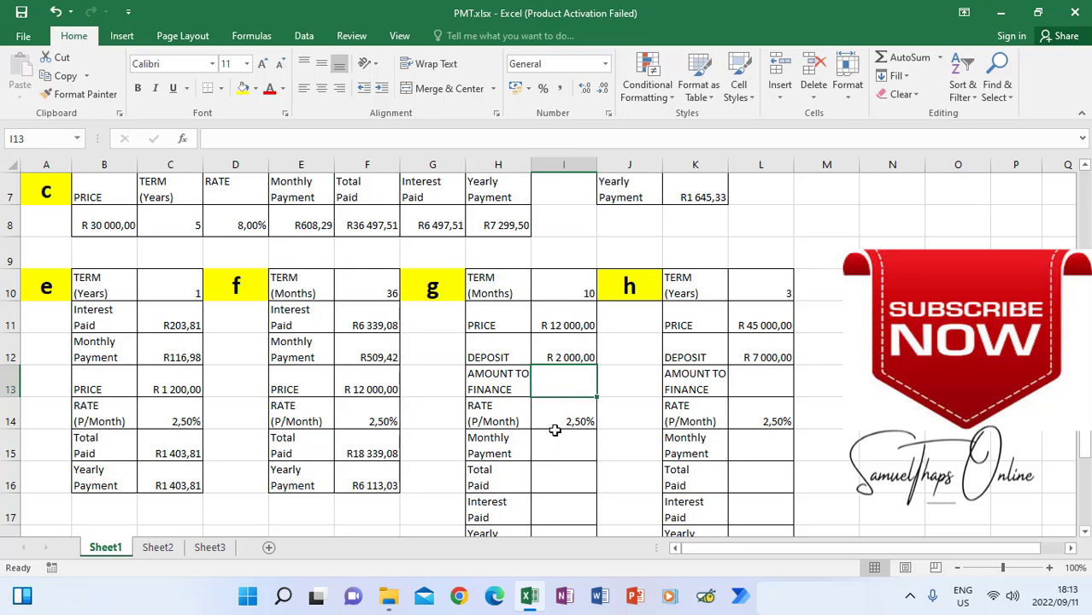
pyautogui.scroll(-1, 556, 429)
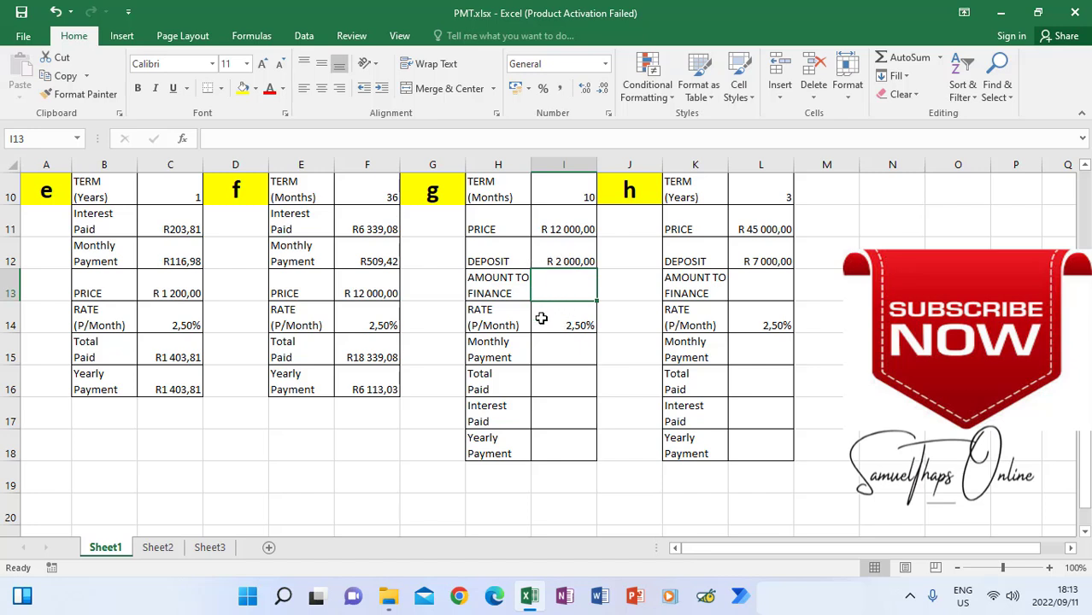
pyautogui.write('=')
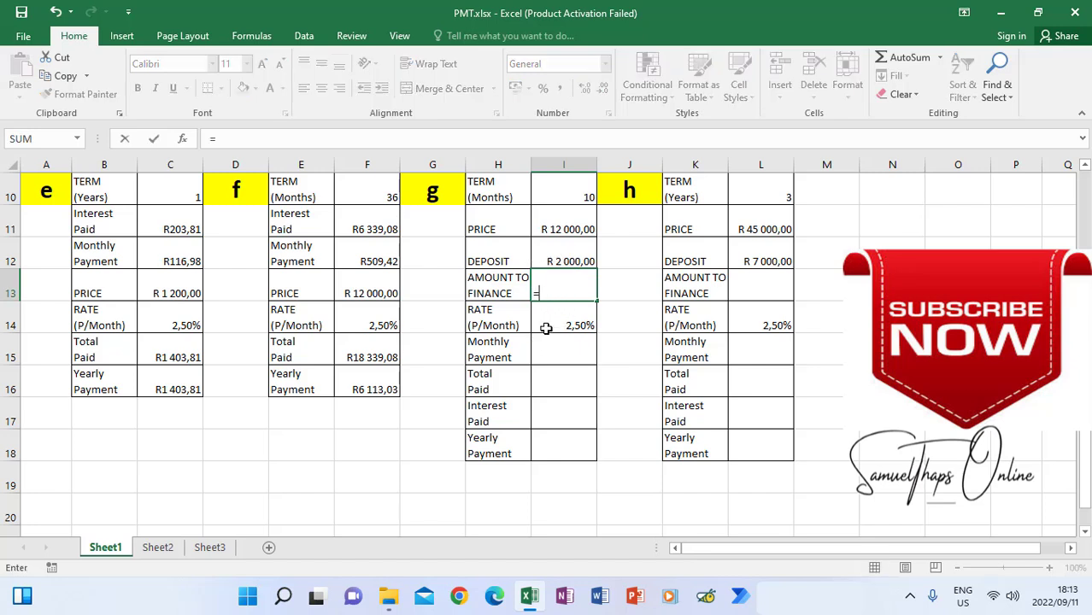
pyautogui.click(557, 228)
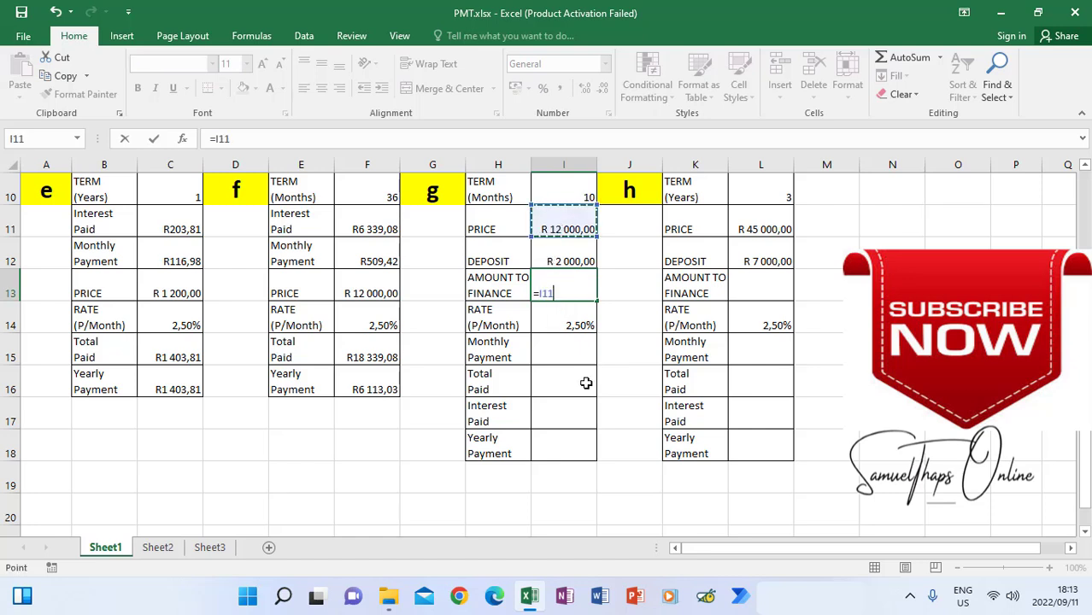
pyautogui.write('-')
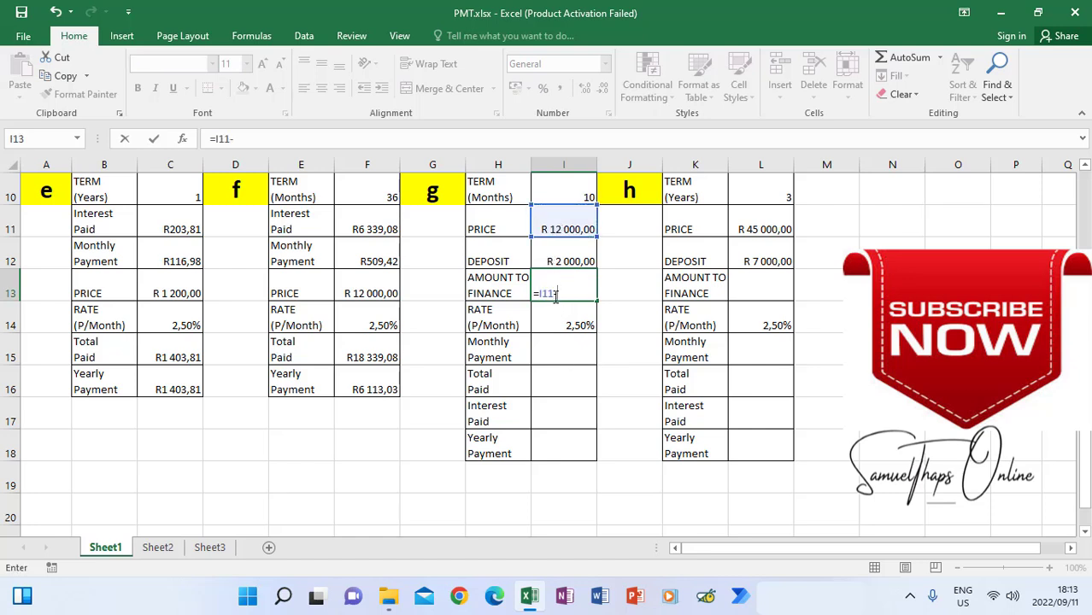
pyautogui.click(556, 249)
pyautogui.press('Return')
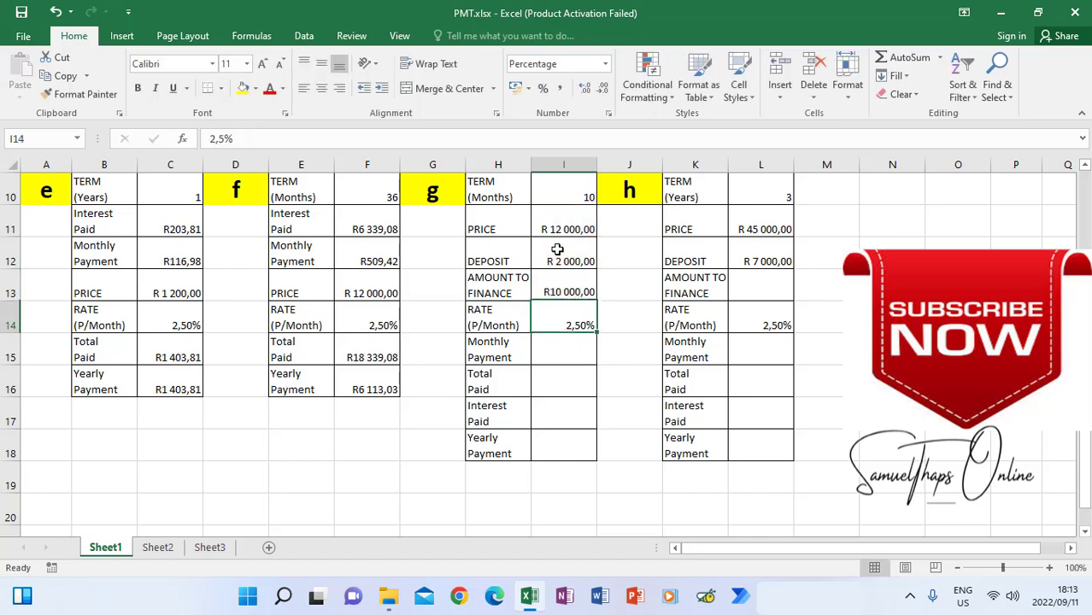
pyautogui.click(574, 293)
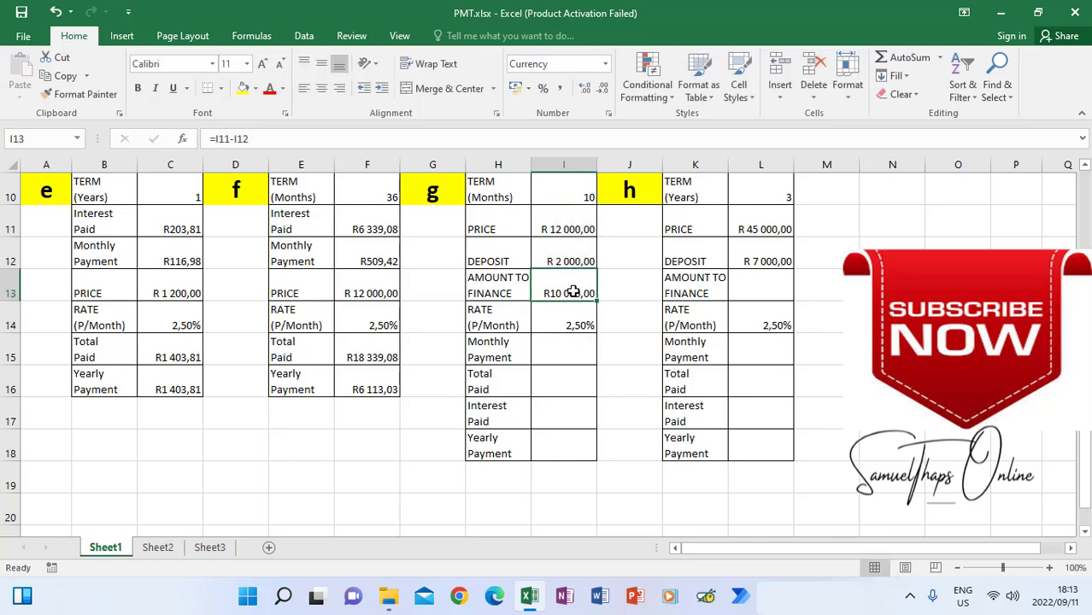
pyautogui.moveTo(600, 303); pyautogui.dragTo(568, 288)
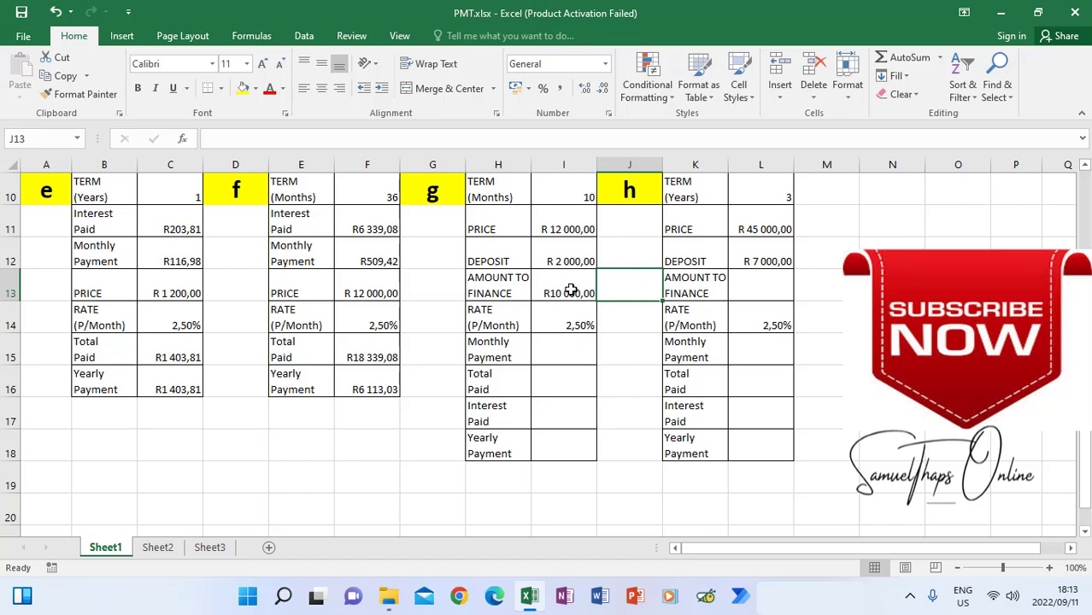
# - Calculate exercise g's monthly payment in I15 from the monthly rate, term in months and negative amount to finance, =PMT(I14;I10;-I13)
pyautogui.click(554, 358)
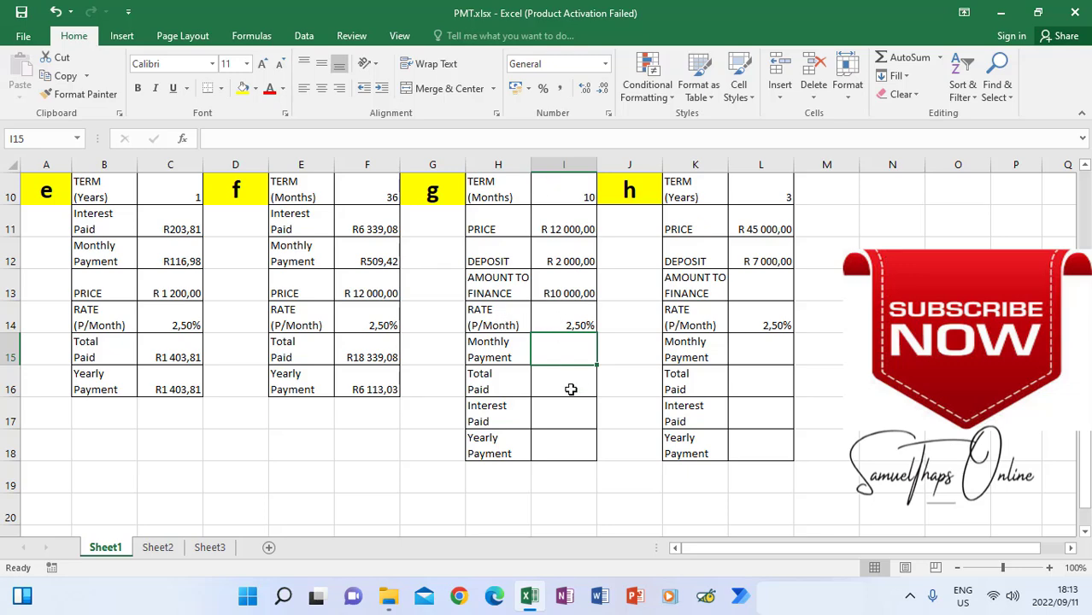
pyautogui.write('=')
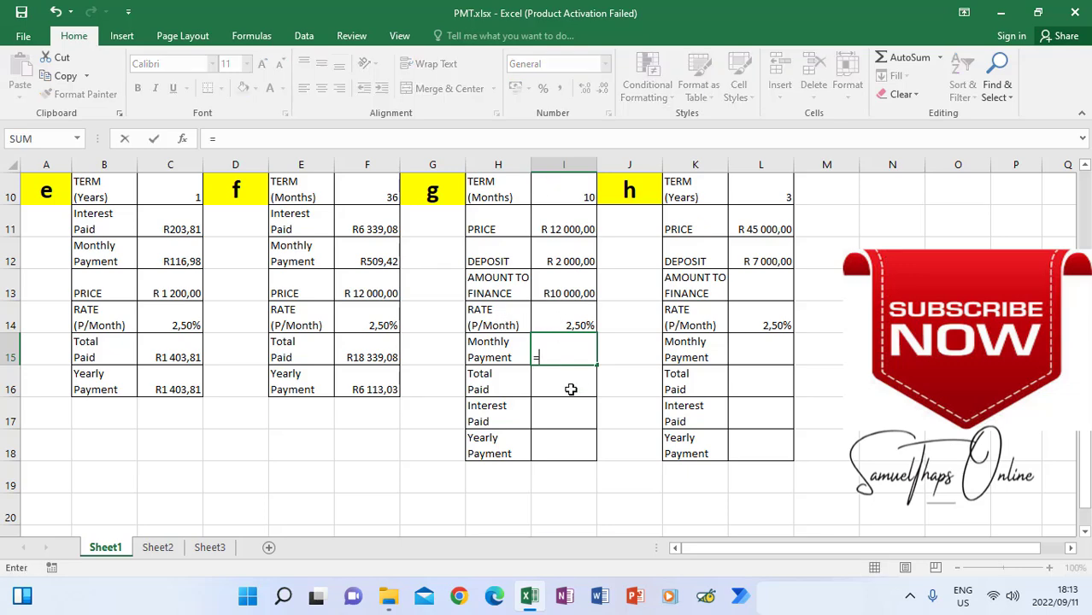
pyautogui.write('pmt(')
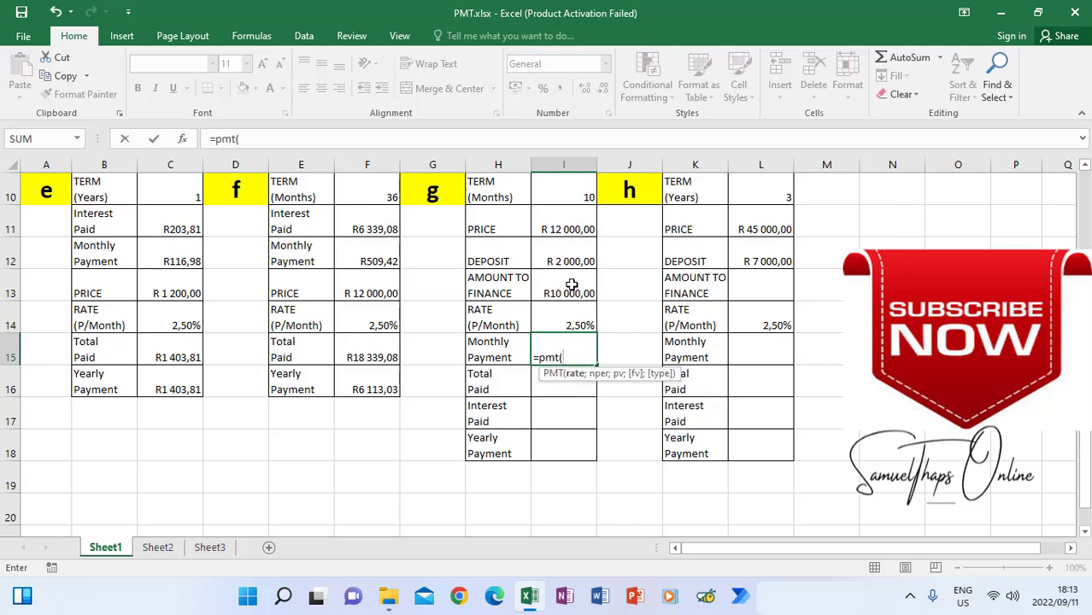
pyautogui.click(576, 322)
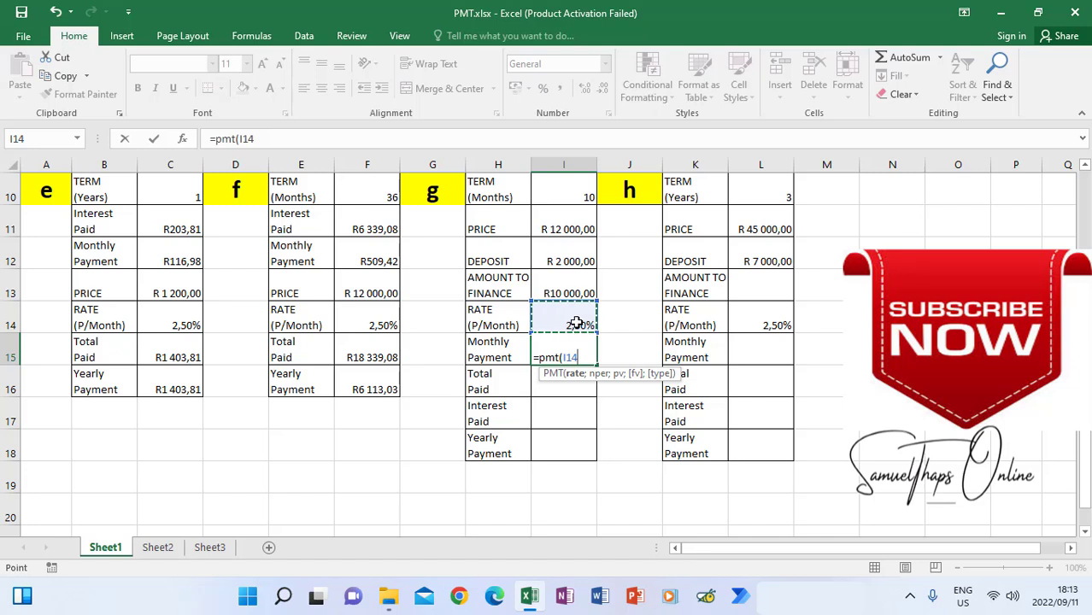
pyautogui.write(';')
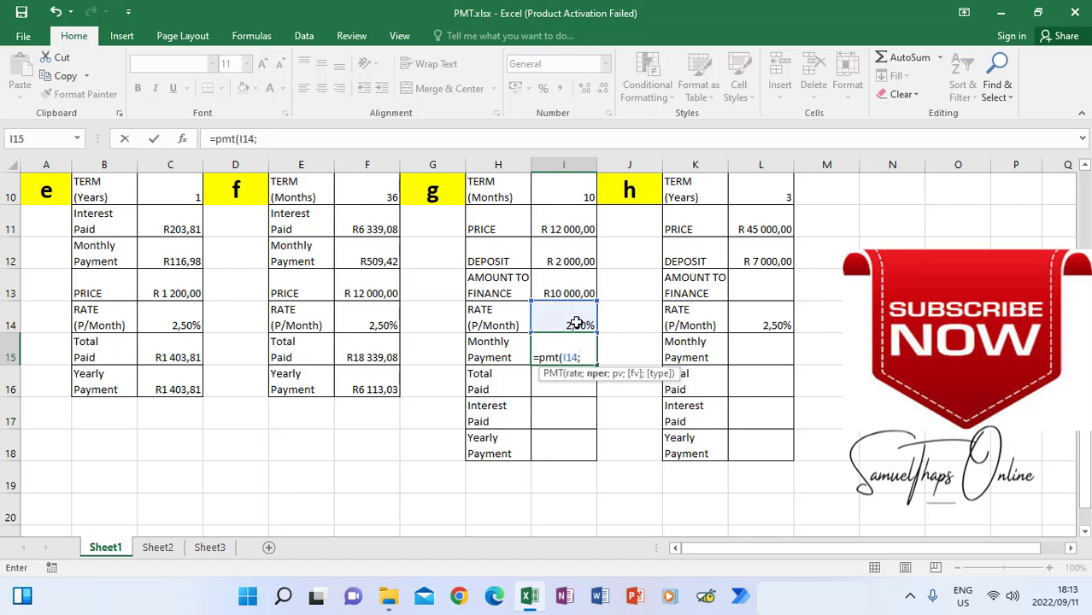
pyautogui.click(577, 189)
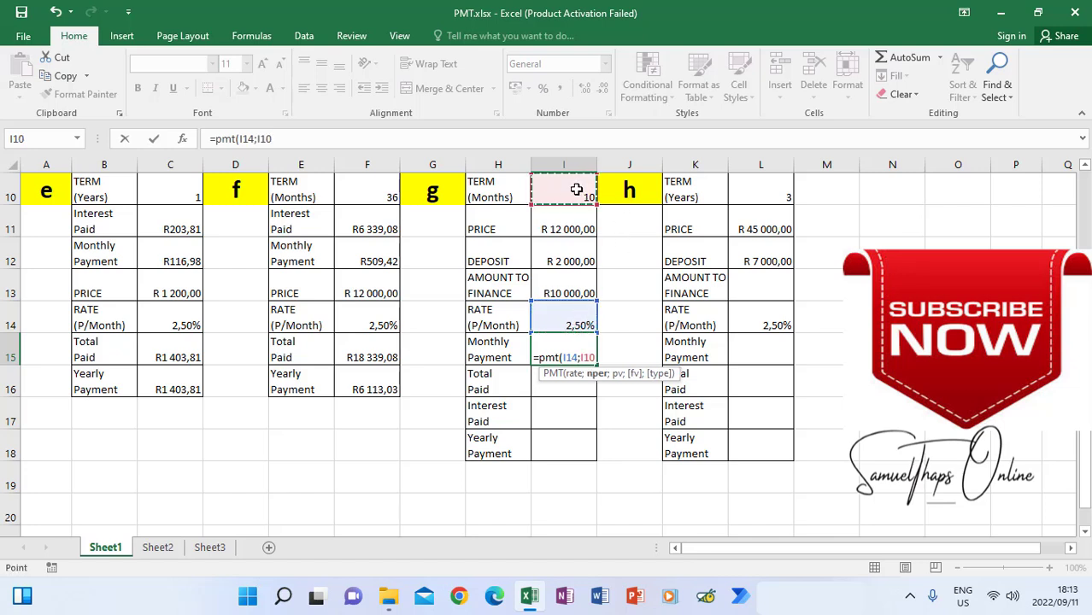
pyautogui.write(';')
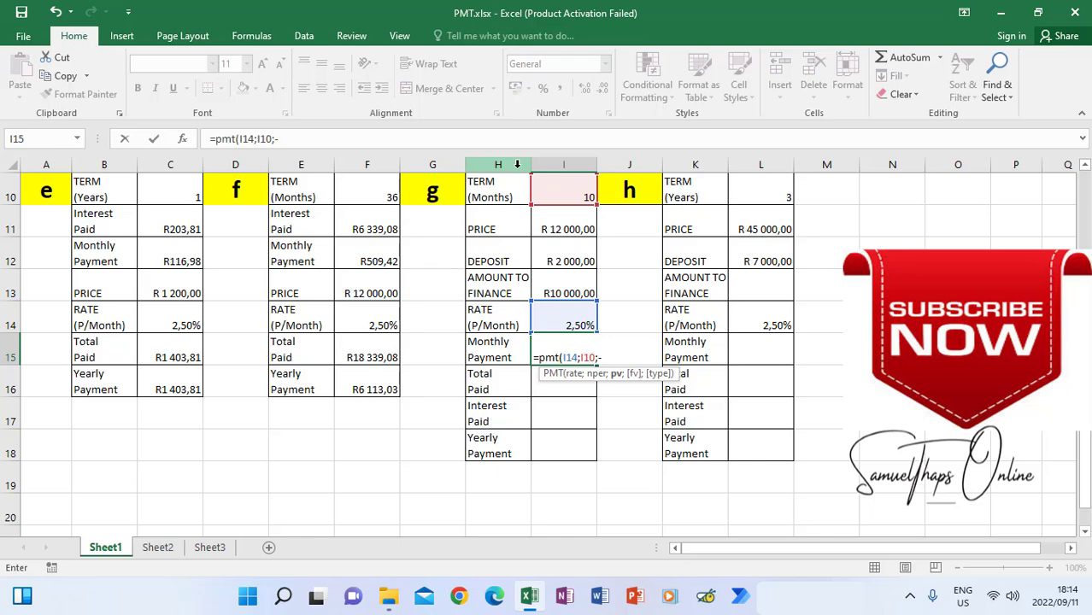
pyautogui.write('-')
pyautogui.click(564, 284)
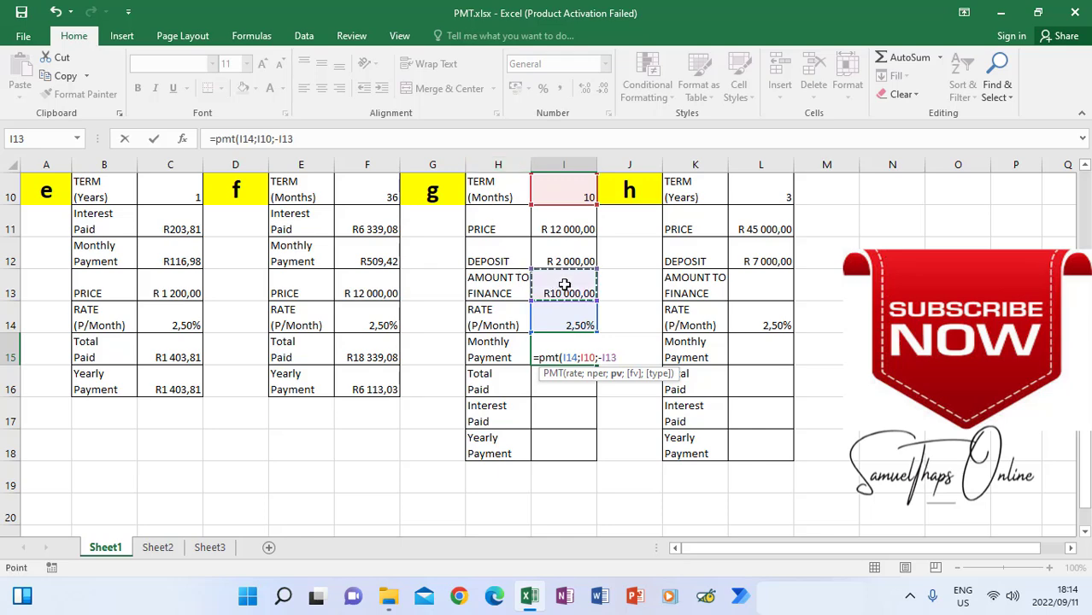
pyautogui.write(')')
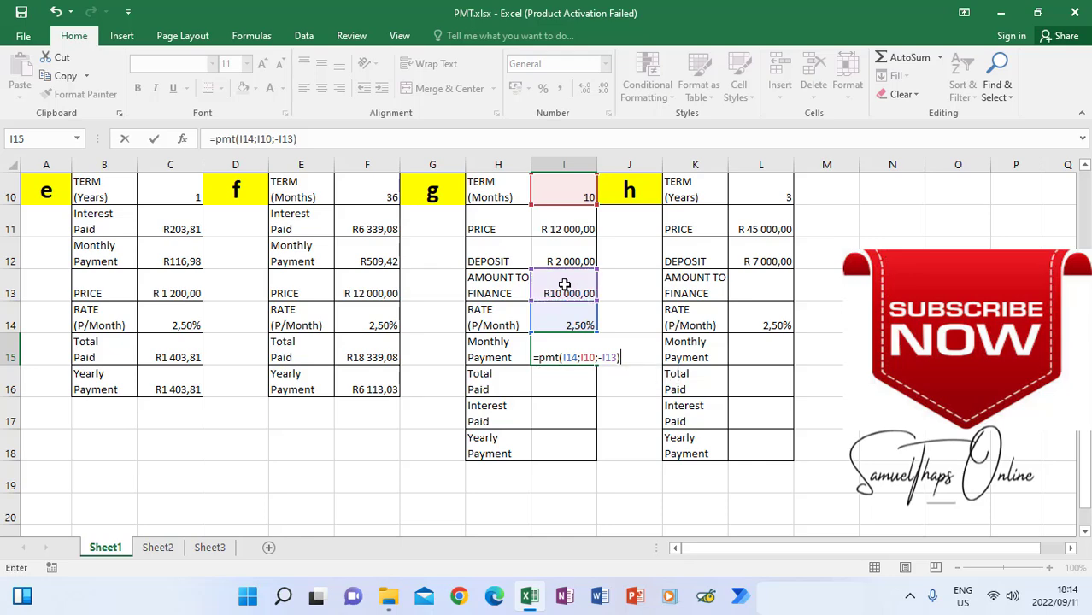
pyautogui.press('Return')
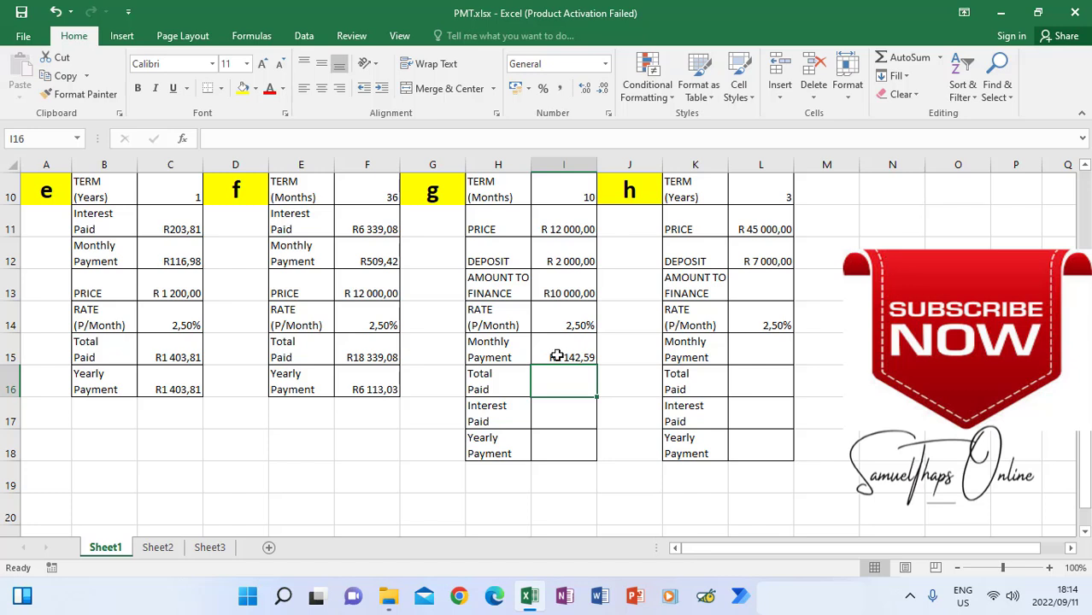
# - Calculate exercise g's total paid in I16 by multiplying the monthly payment by the term in months, =I15*I10
pyautogui.write('=')
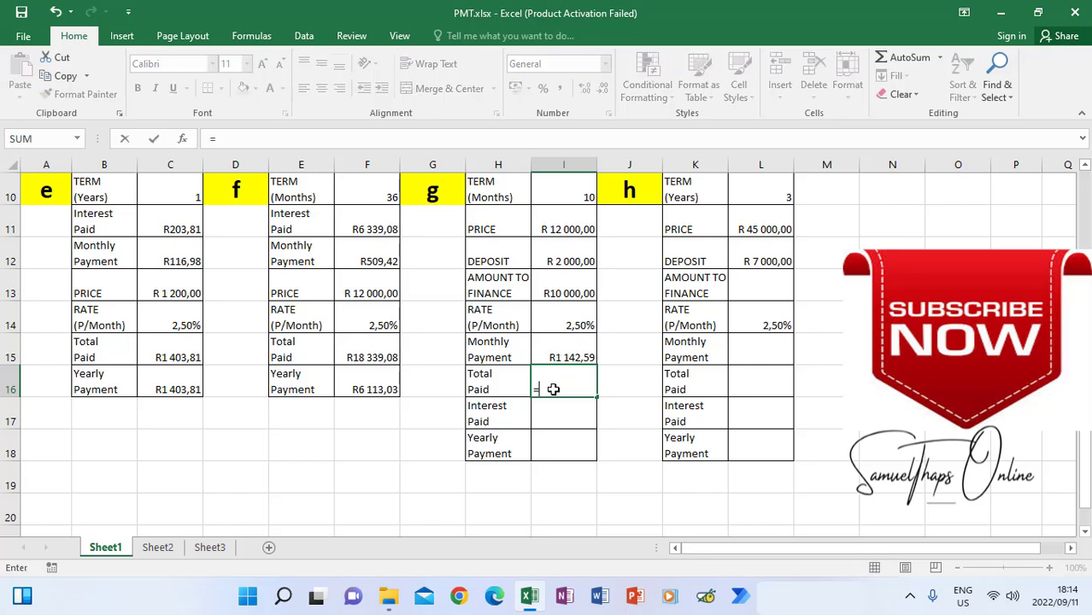
pyautogui.click(558, 349)
pyautogui.write('*')
pyautogui.click(560, 194)
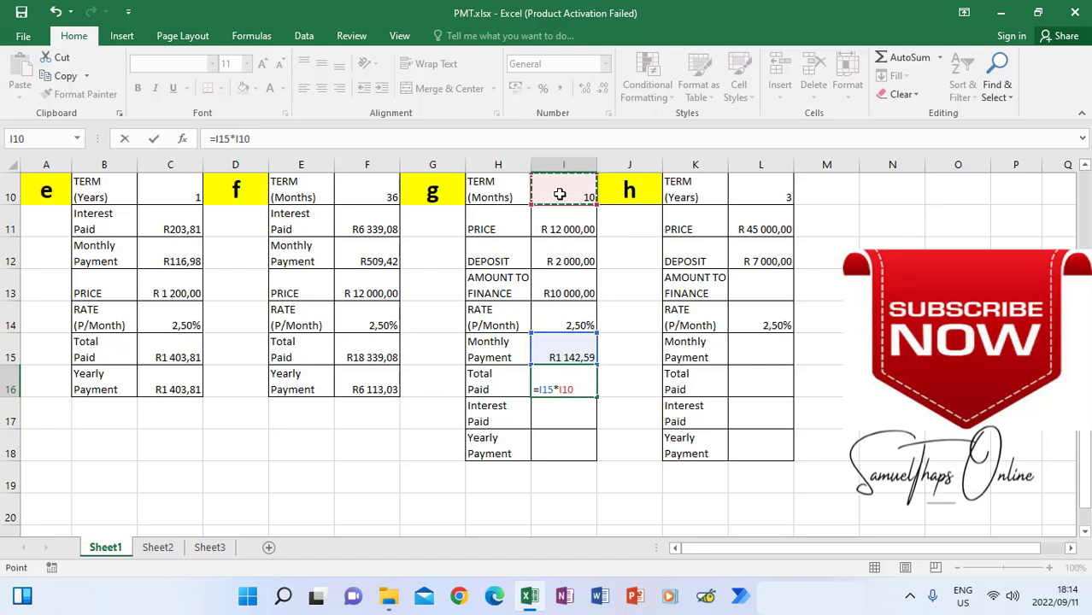
pyautogui.press('Return')
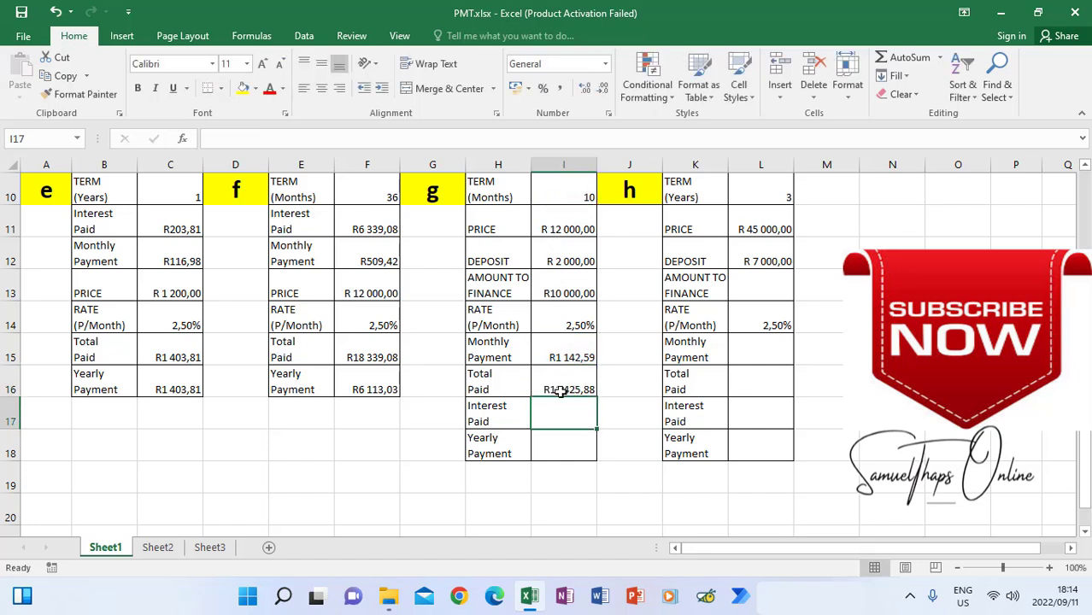
# - Calculate exercise g's interest paid in I17 by subtracting the amount to finance from the total paid, =I16-I13
pyautogui.write('=')
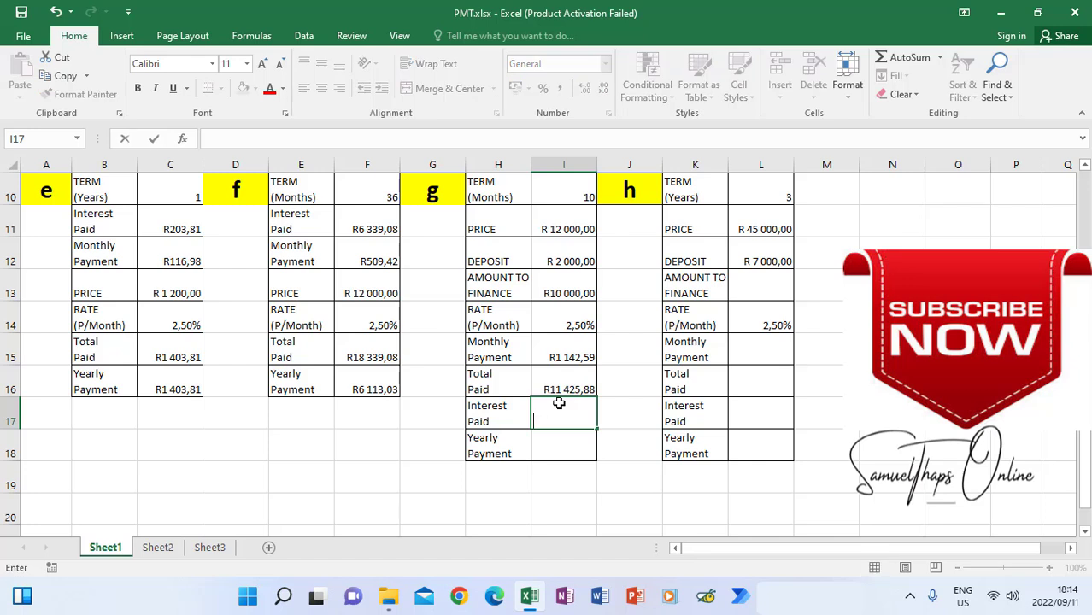
pyautogui.press('Escape')
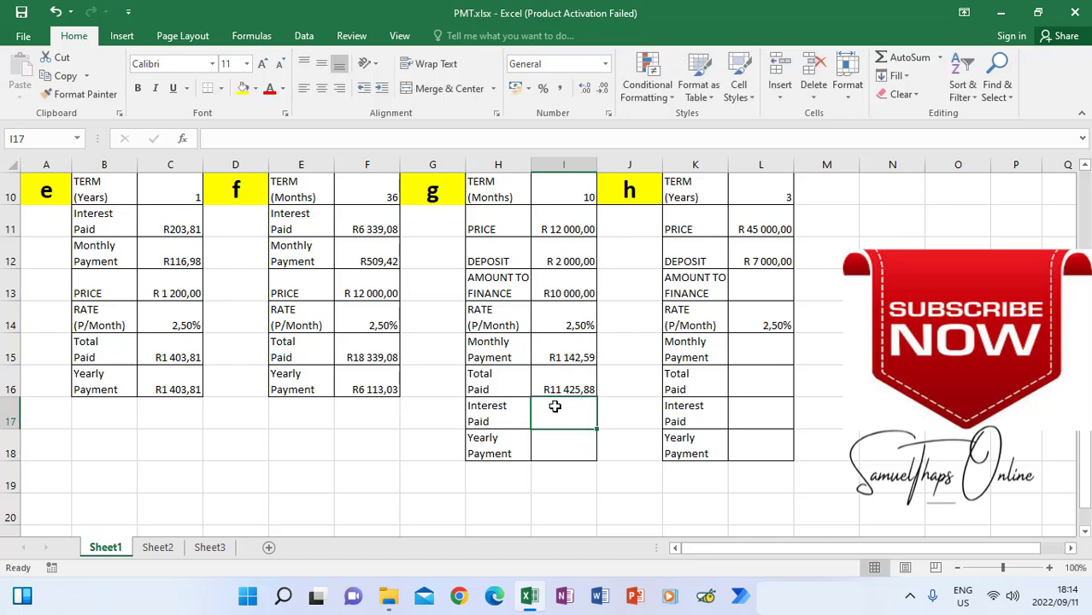
pyautogui.write('=')
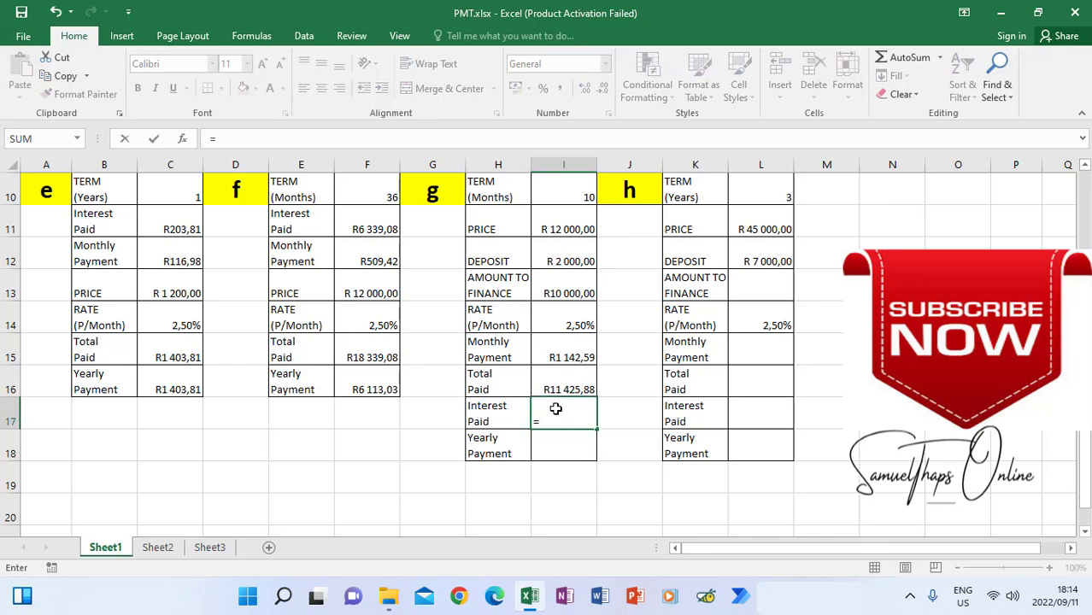
pyautogui.click(563, 385)
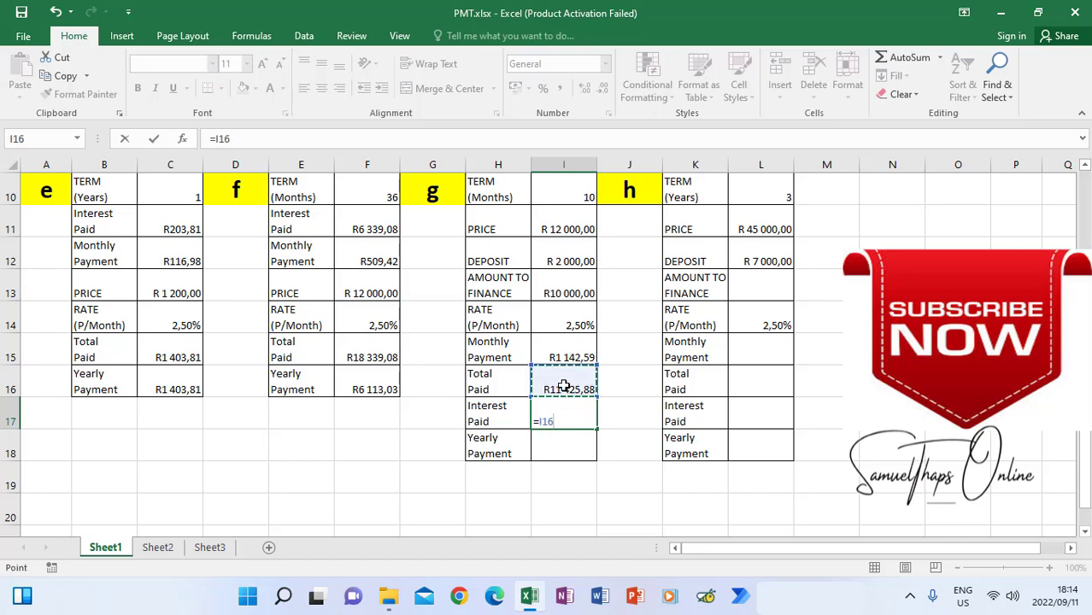
pyautogui.write('-')
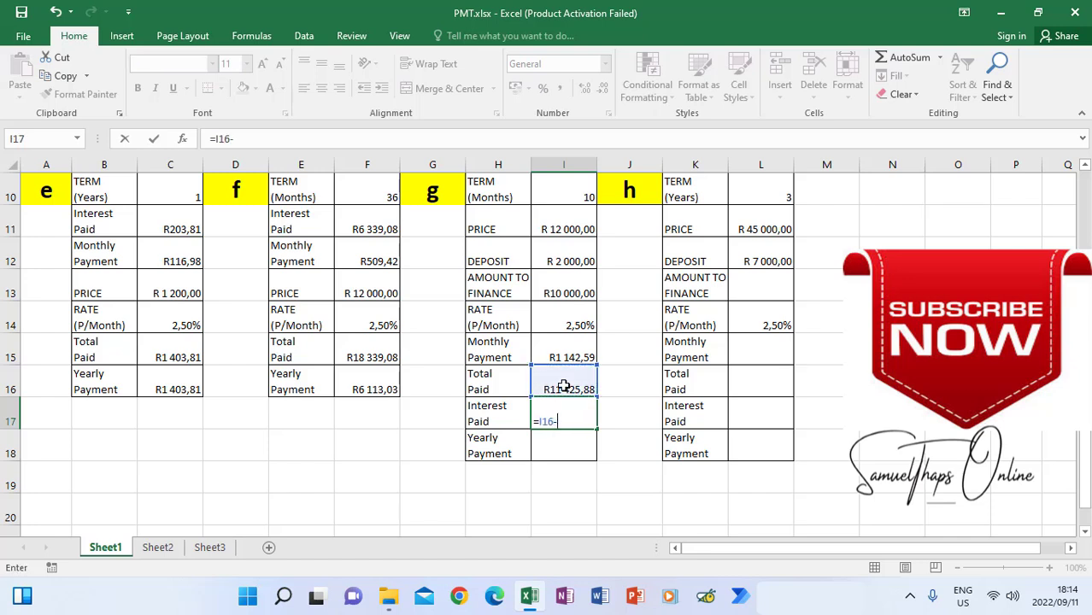
pyautogui.click(564, 292)
pyautogui.press('Return')
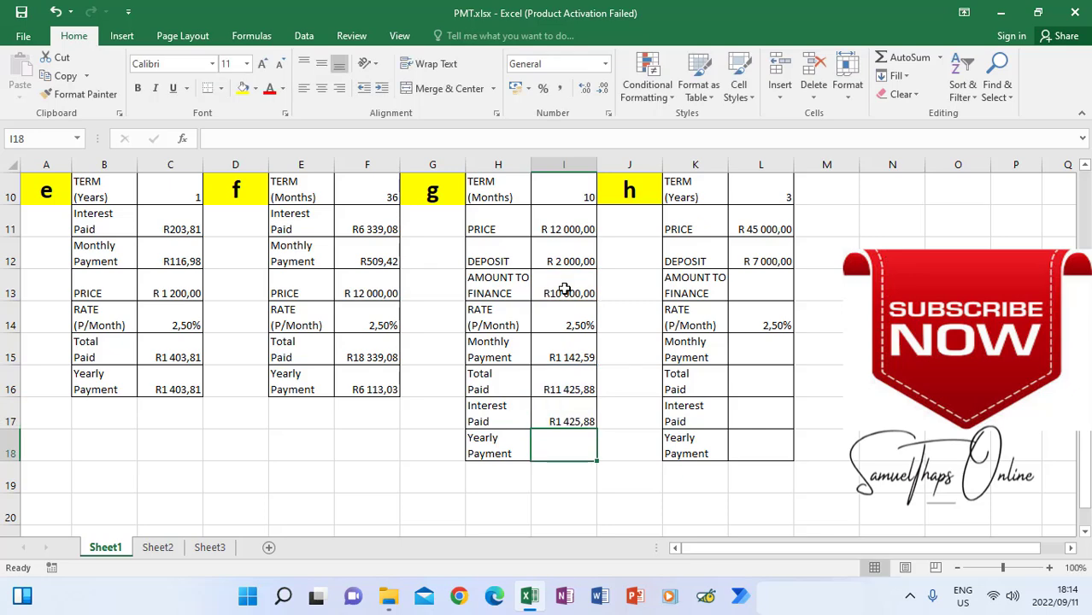
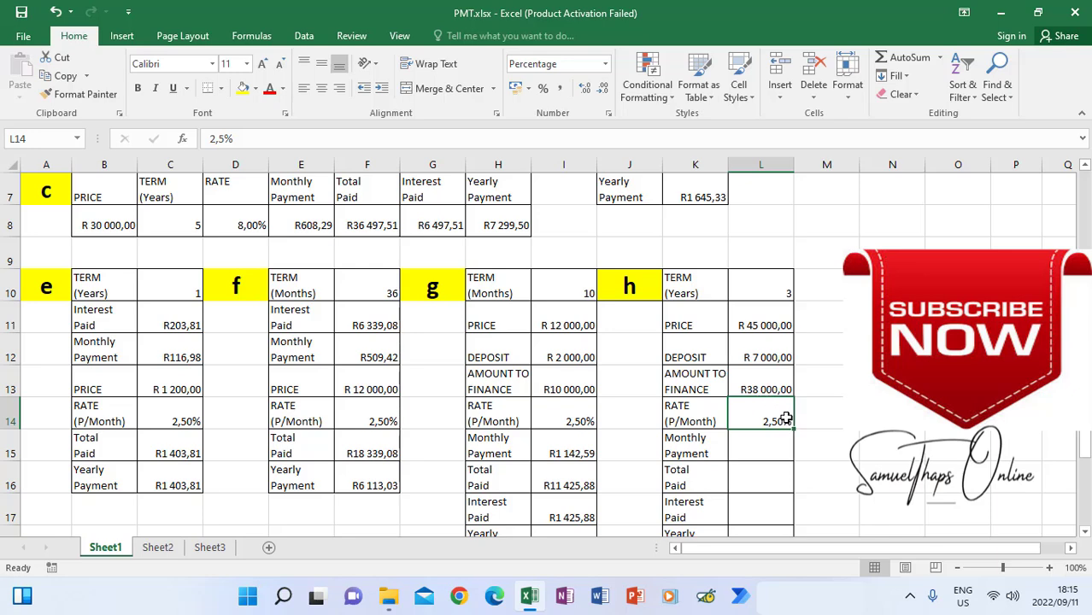
# - Calculate exercise h's monthly payment in L15 from the monthly rate, term converted to months and negative amount to finance, =PMT(L14;L10*12;-L13)
pyautogui.click(753, 453)
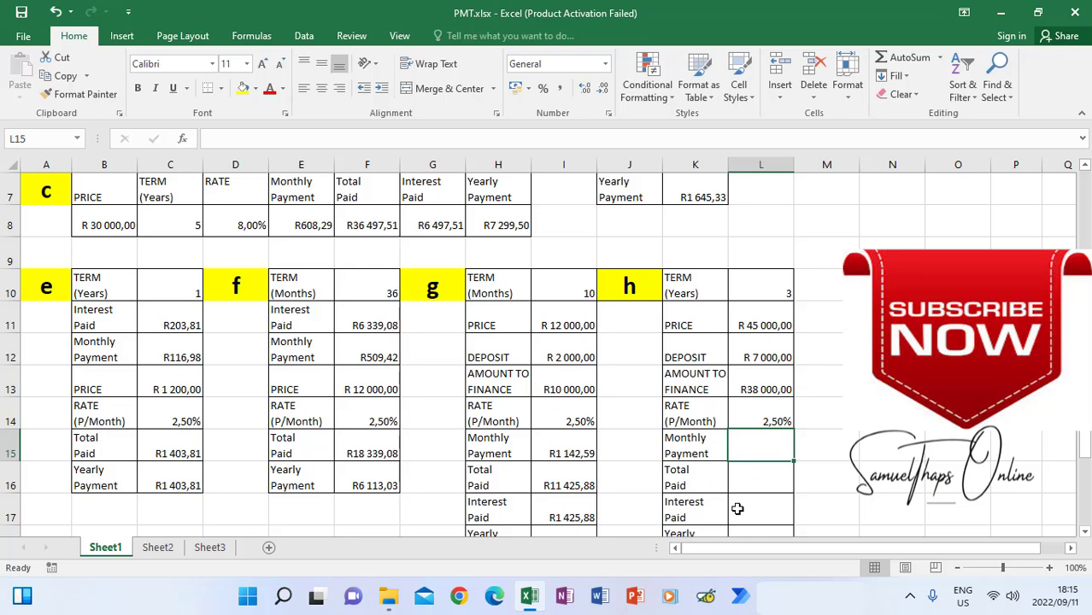
pyautogui.write('=pmt')
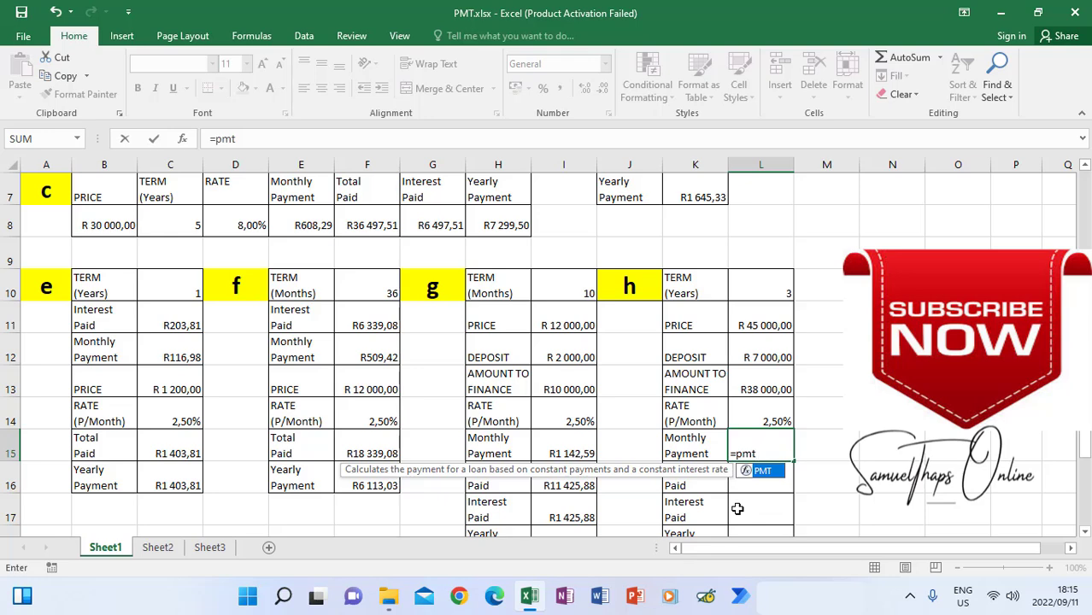
pyautogui.write('(')
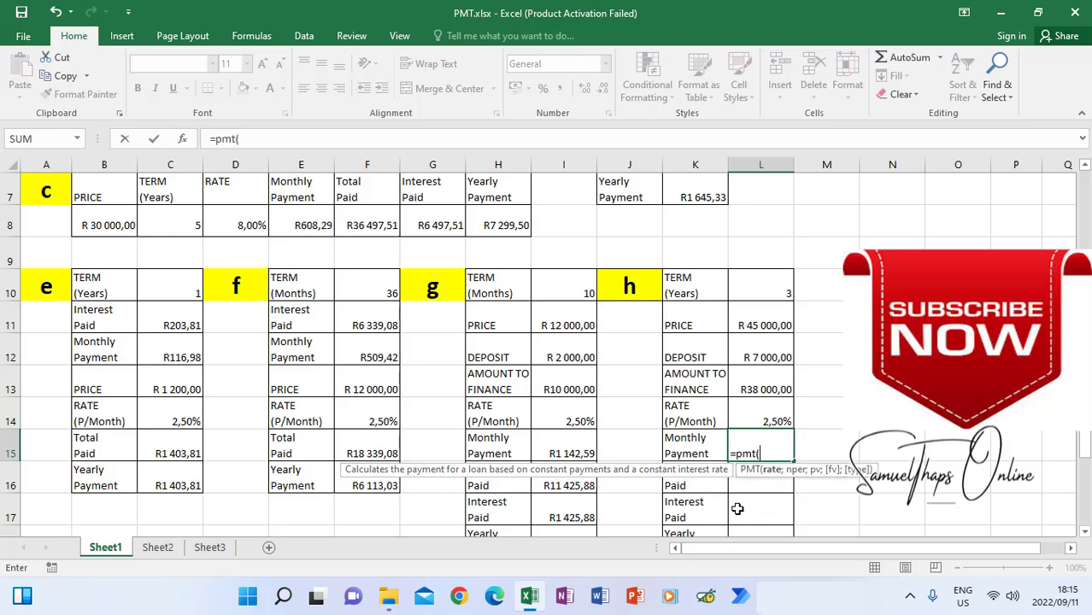
pyautogui.click(766, 413)
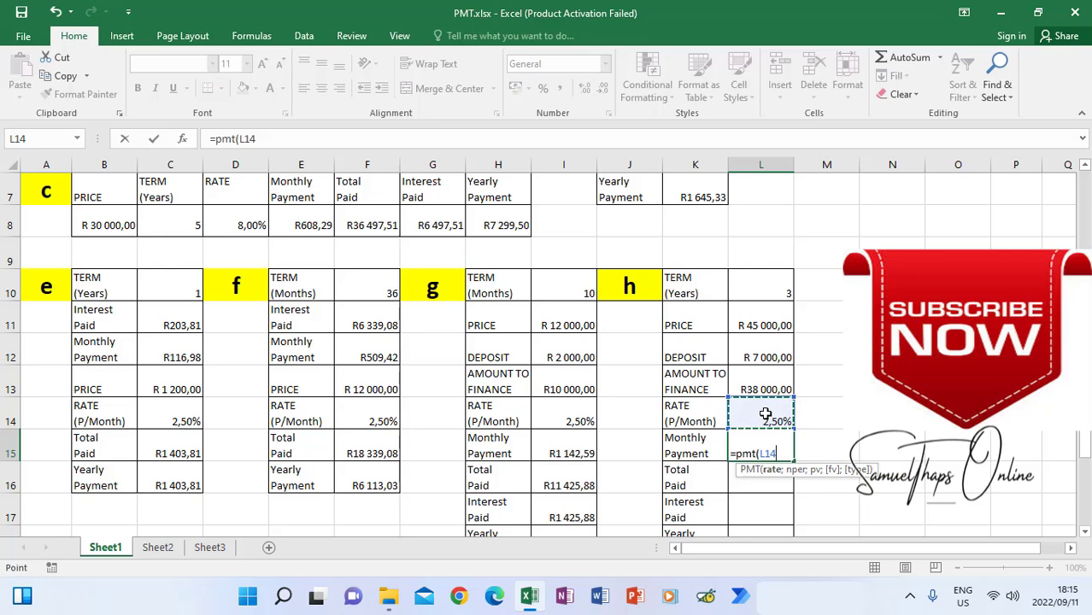
pyautogui.write(';')
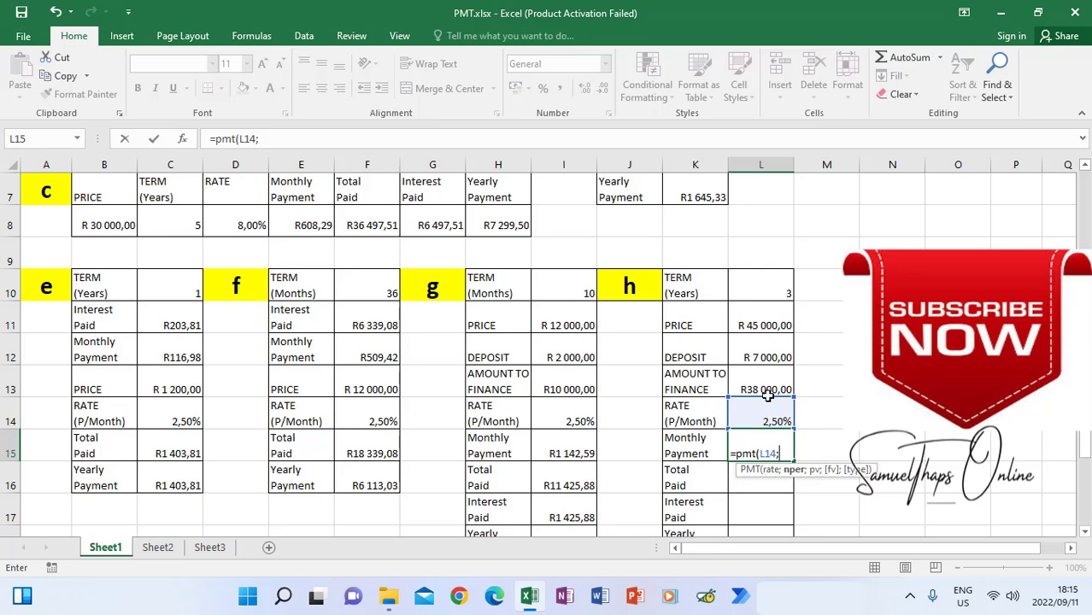
pyautogui.click(769, 289)
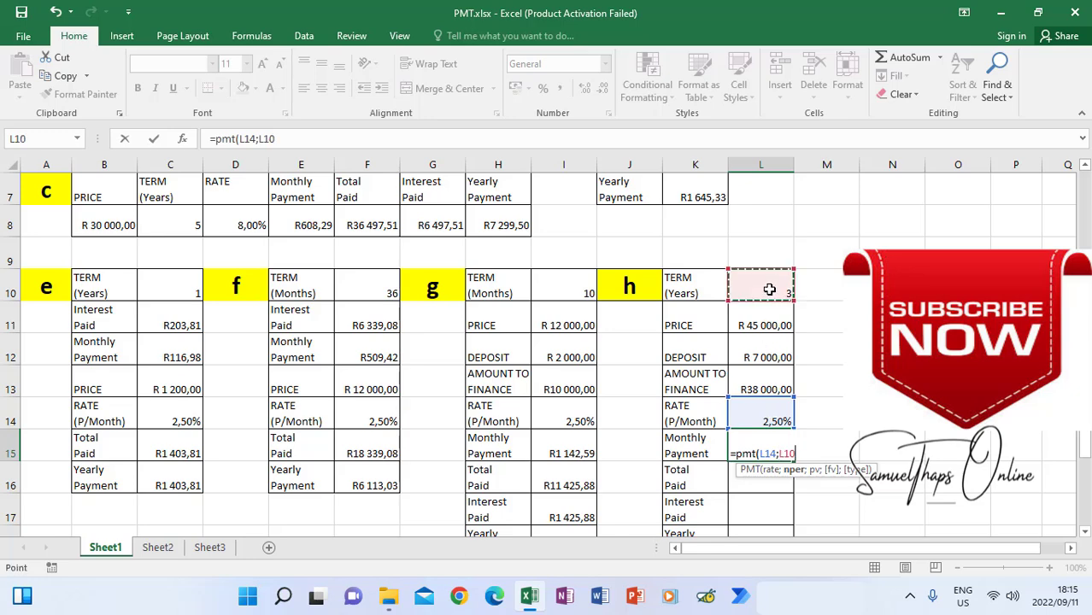
pyautogui.write('*12')
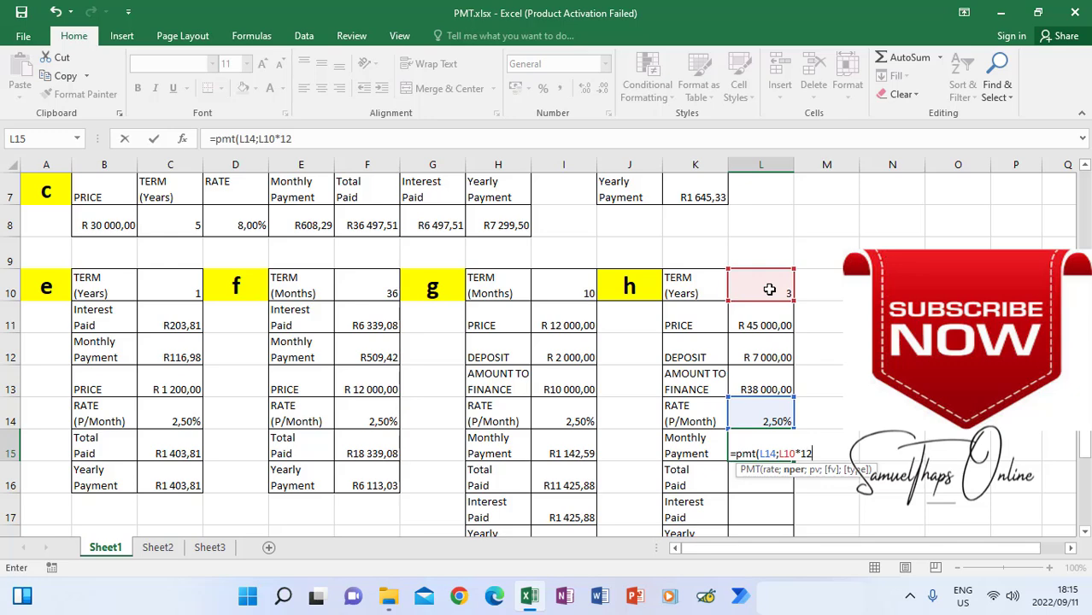
pyautogui.write(';-')
pyautogui.click(756, 385)
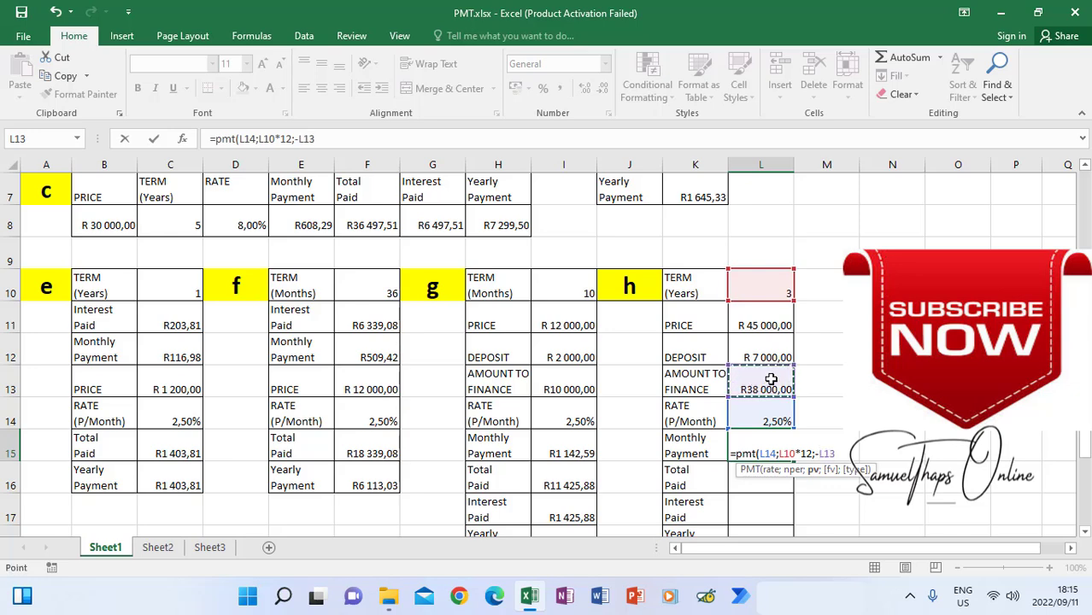
pyautogui.press('Return')
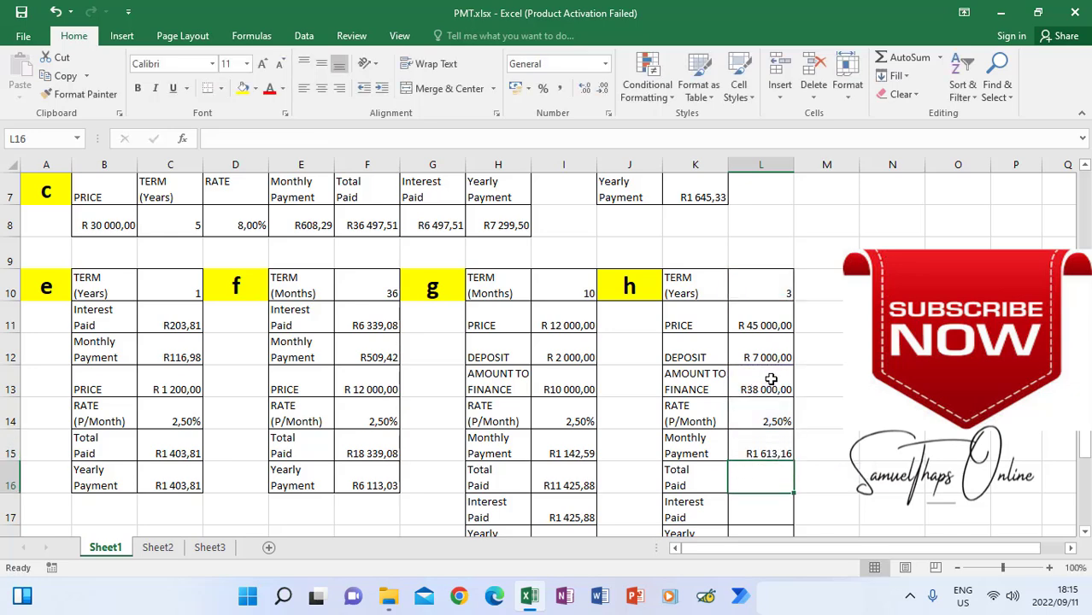
# - Calculate exercise h's total paid in L16 by multiplying the monthly payment by the term in months, =L15*(L10*12)
pyautogui.scroll(-1, 762, 457)
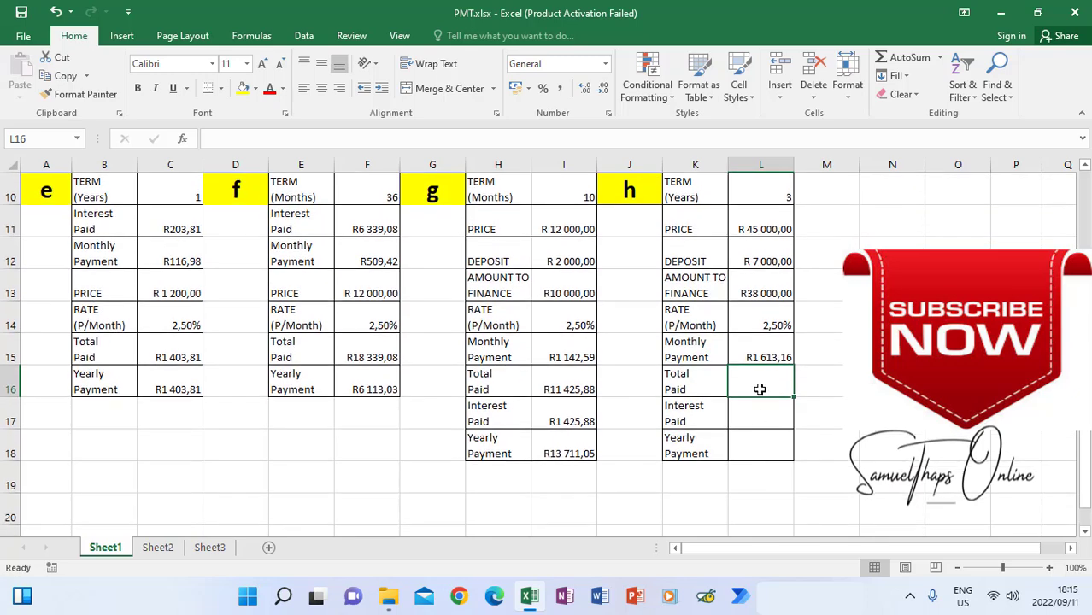
pyautogui.write('=')
pyautogui.click(768, 354)
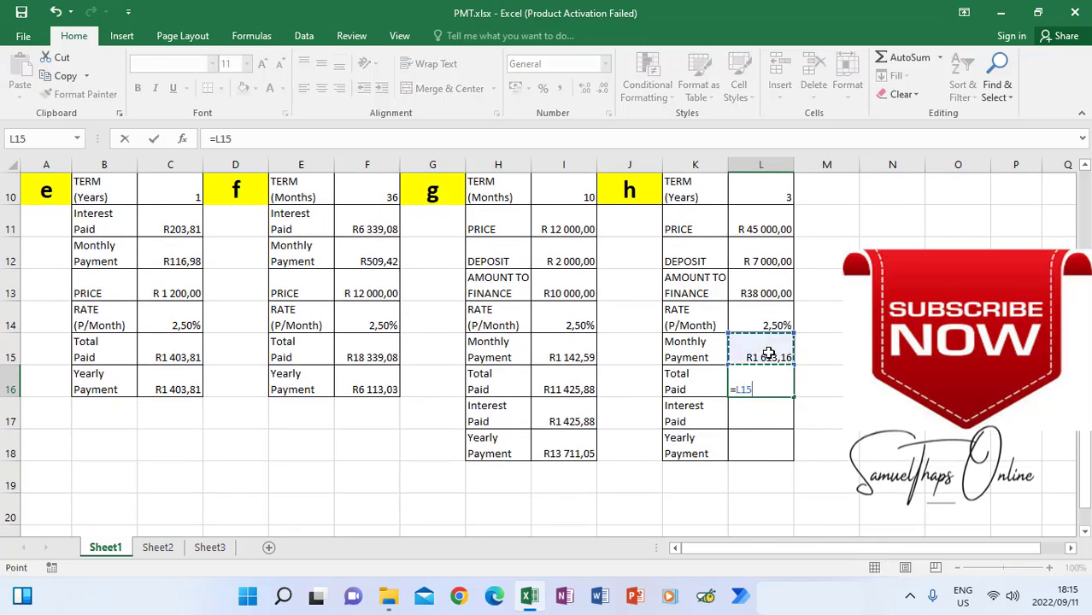
pyautogui.write('*')
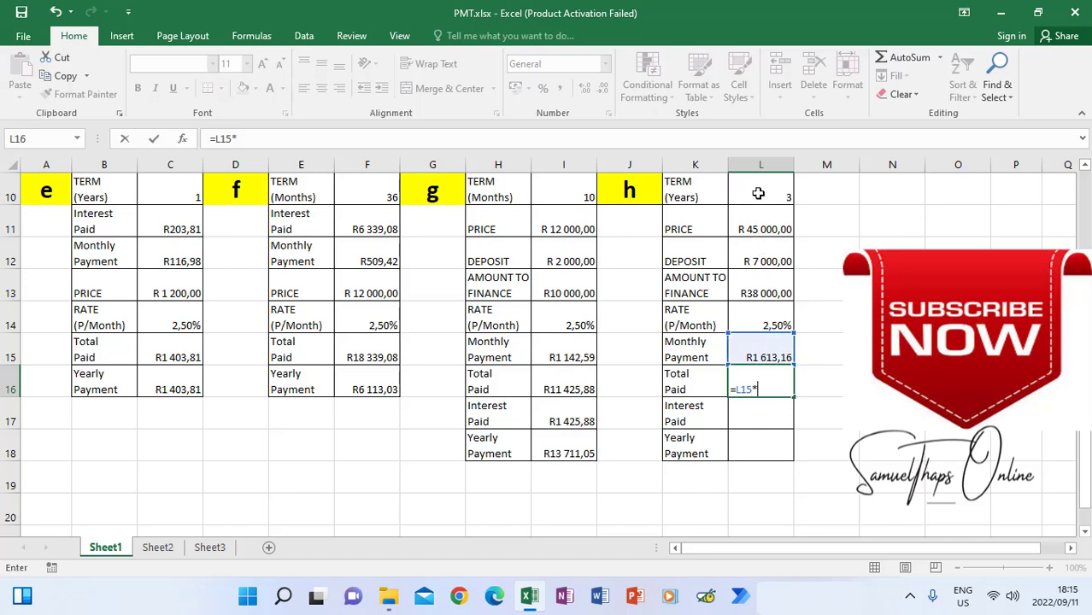
pyautogui.write('(')
pyautogui.click(766, 197)
pyautogui.write('*')
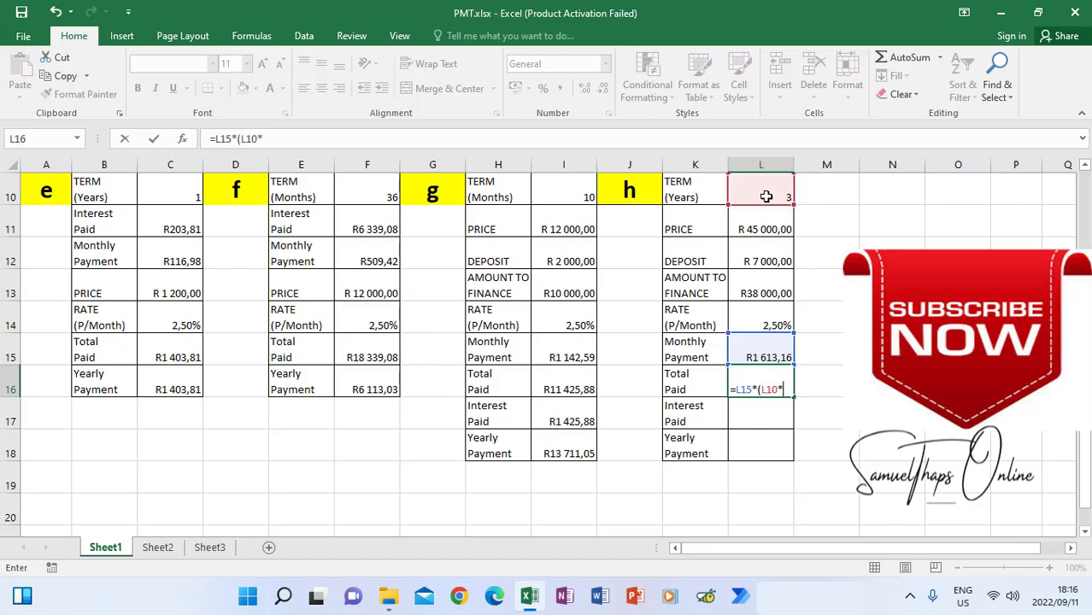
pyautogui.write('12')
pyautogui.press('Return')
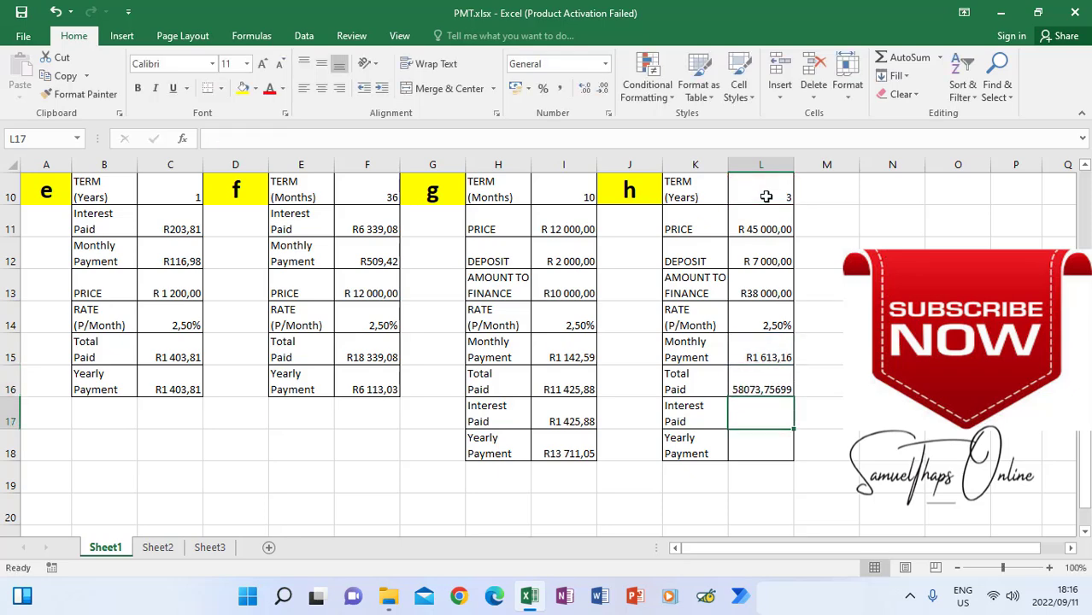
# - Format exercise h's total paid in L16 as Currency
pyautogui.click(746, 381)
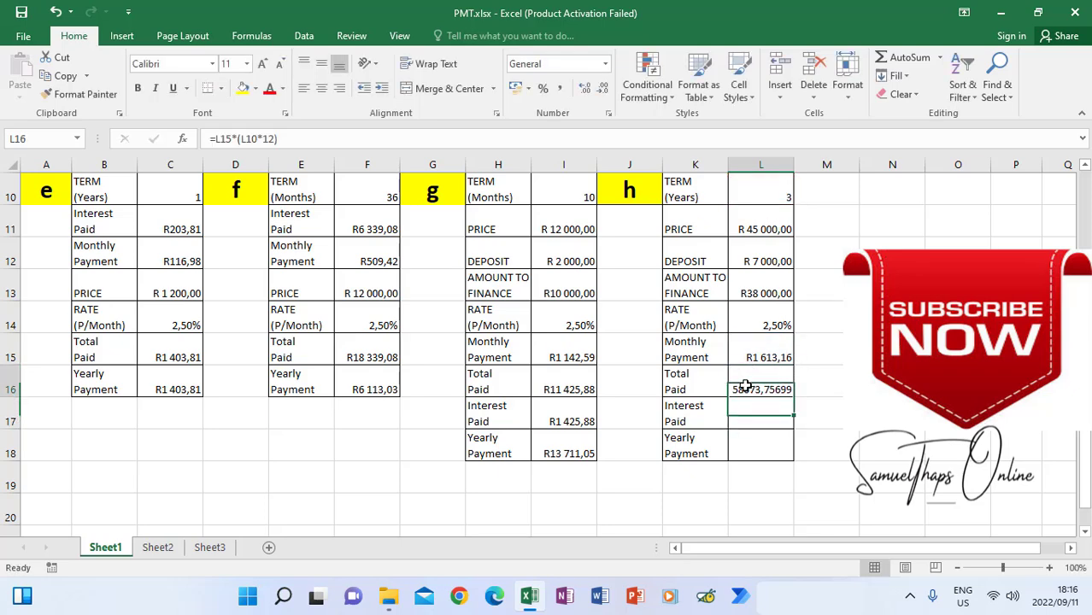
pyautogui.click(604, 65)
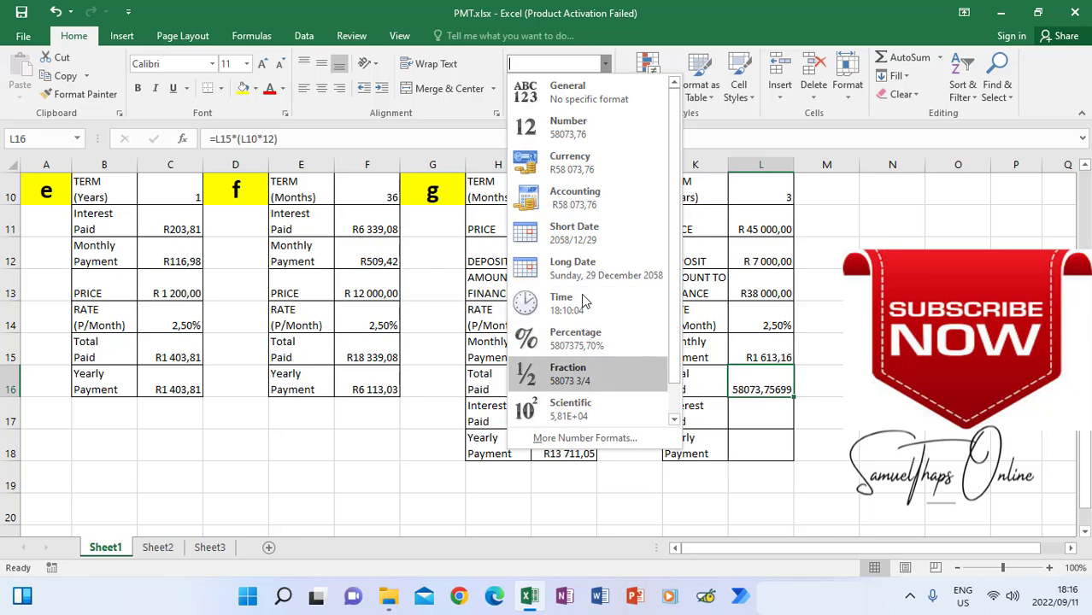
pyautogui.click(578, 162)
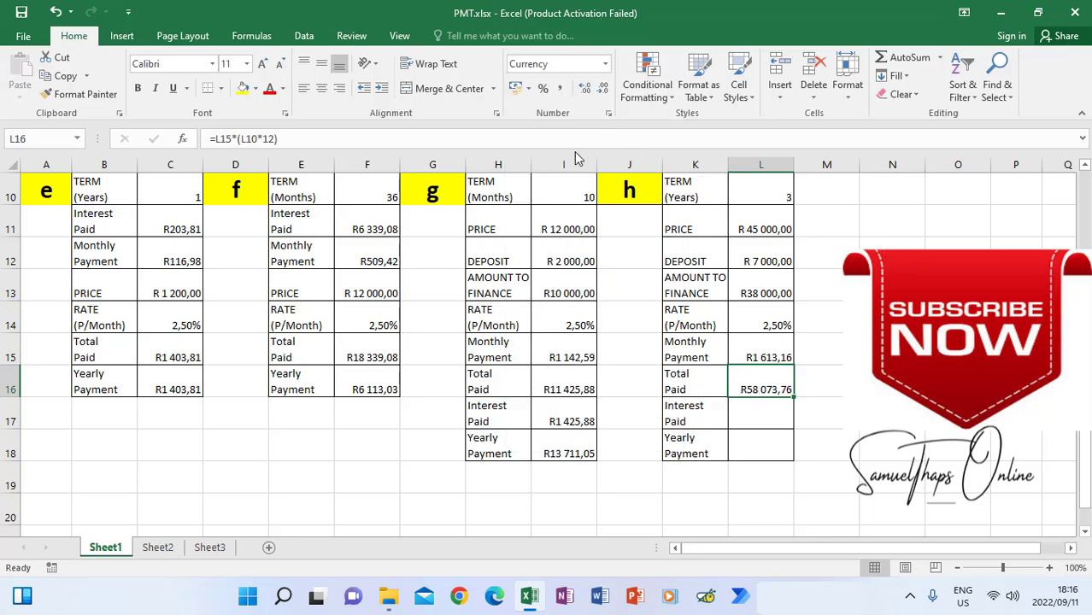
# - Calculate exercise h's interest paid in L17 by subtracting the amount to finance from the total paid, =L16-L13
pyautogui.click(765, 420)
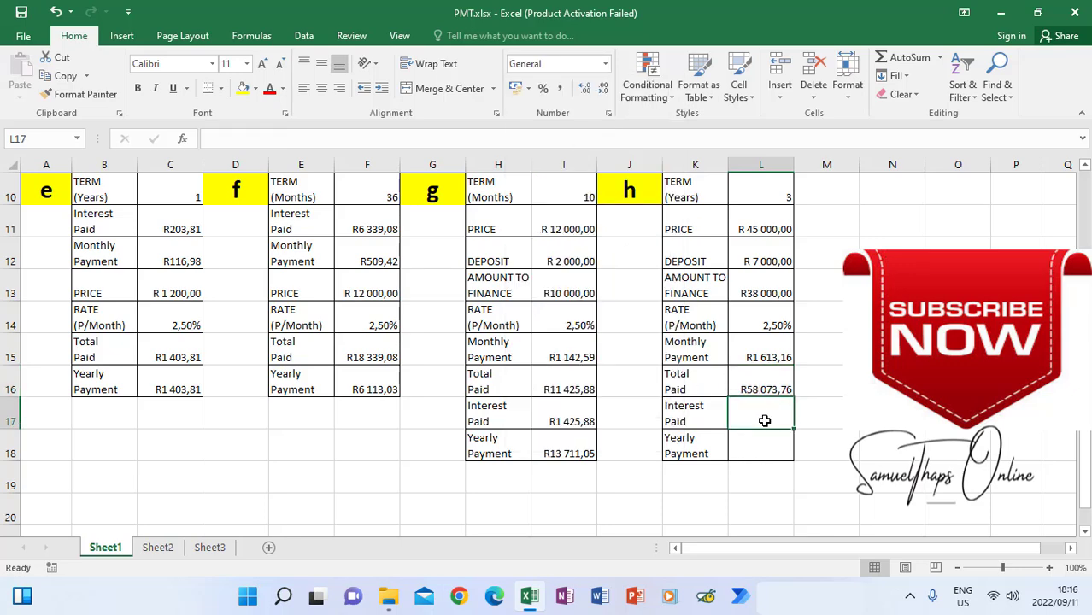
pyautogui.write('=')
pyautogui.click(762, 386)
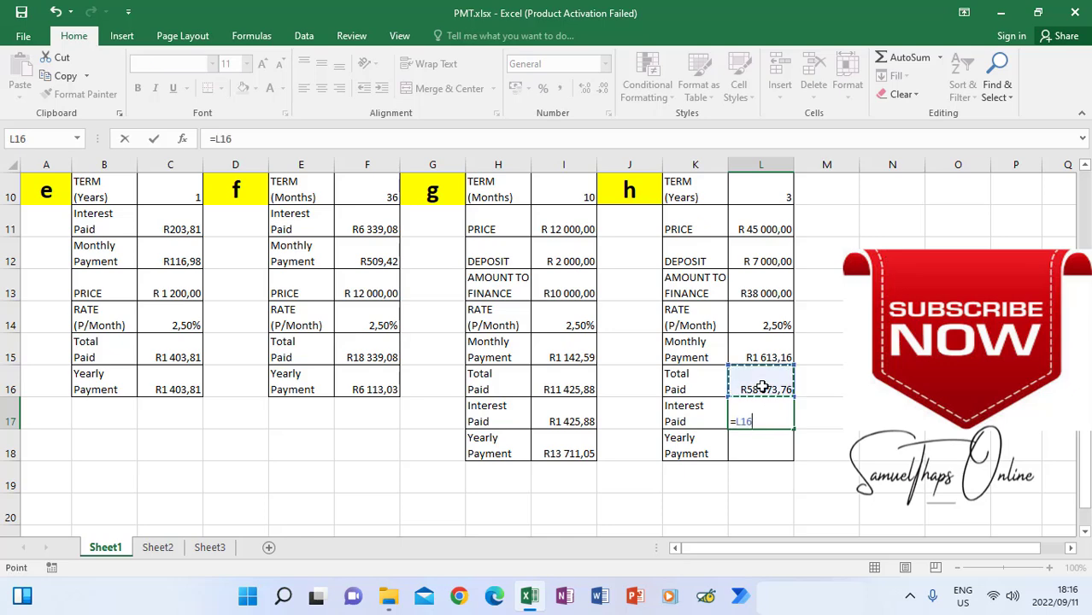
pyautogui.write('-')
pyautogui.click(765, 293)
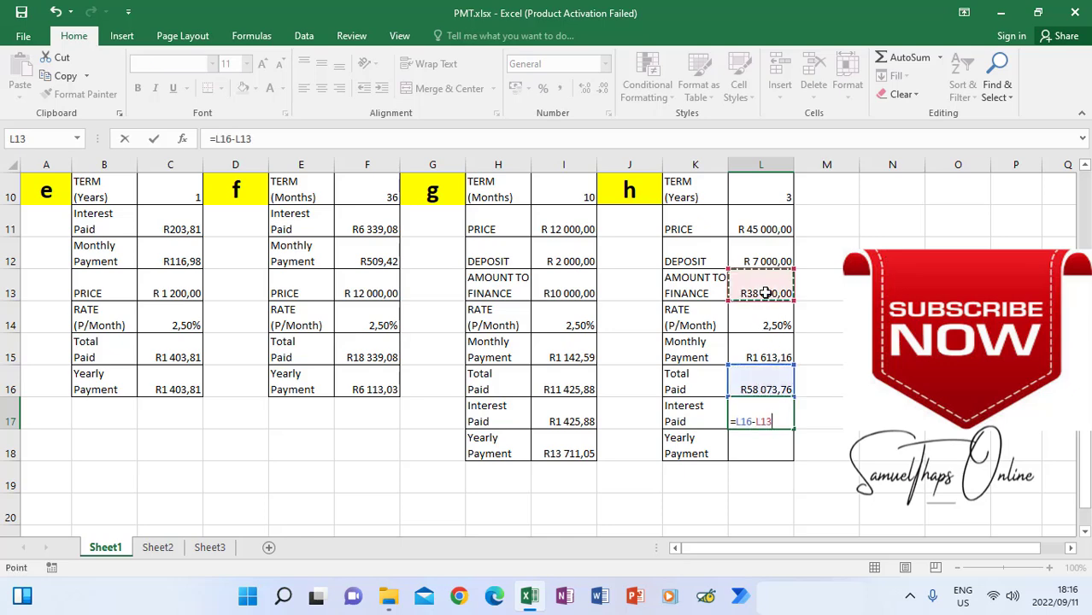
pyautogui.press('Return')
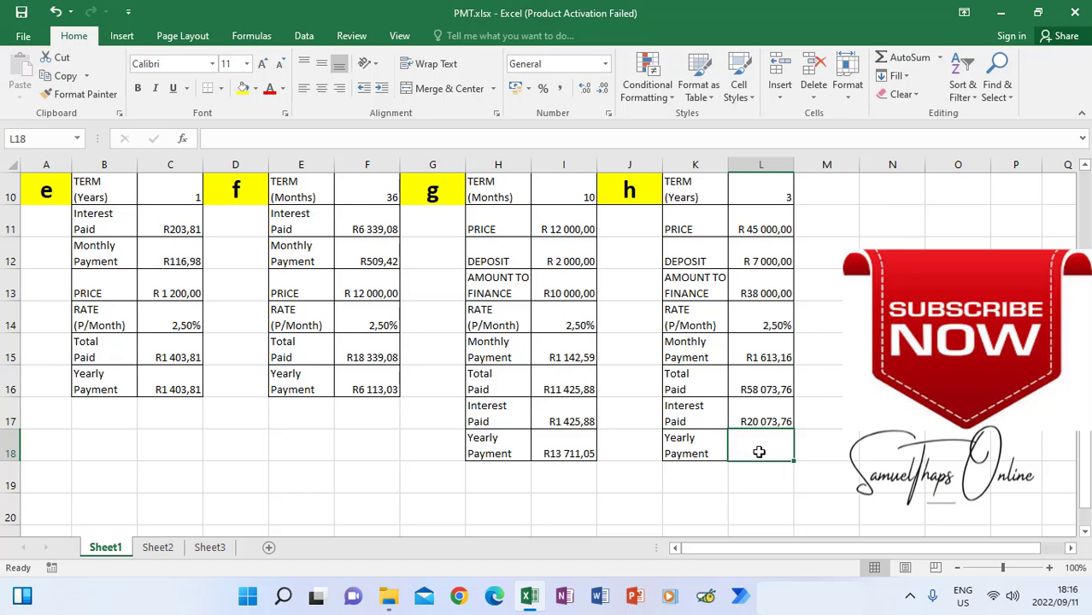
# - Calculate exercise h's yearly payment in L18 by multiplying the monthly payment by 12, =L15*12
pyautogui.write('=')
pyautogui.click(767, 356)
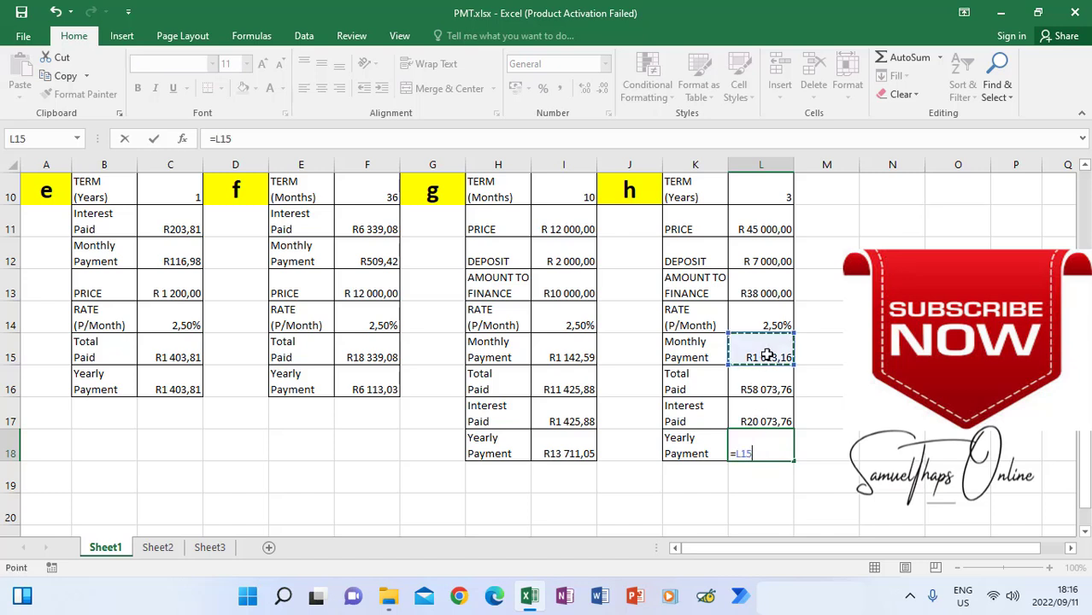
pyautogui.write('*12')
pyautogui.press('Return')
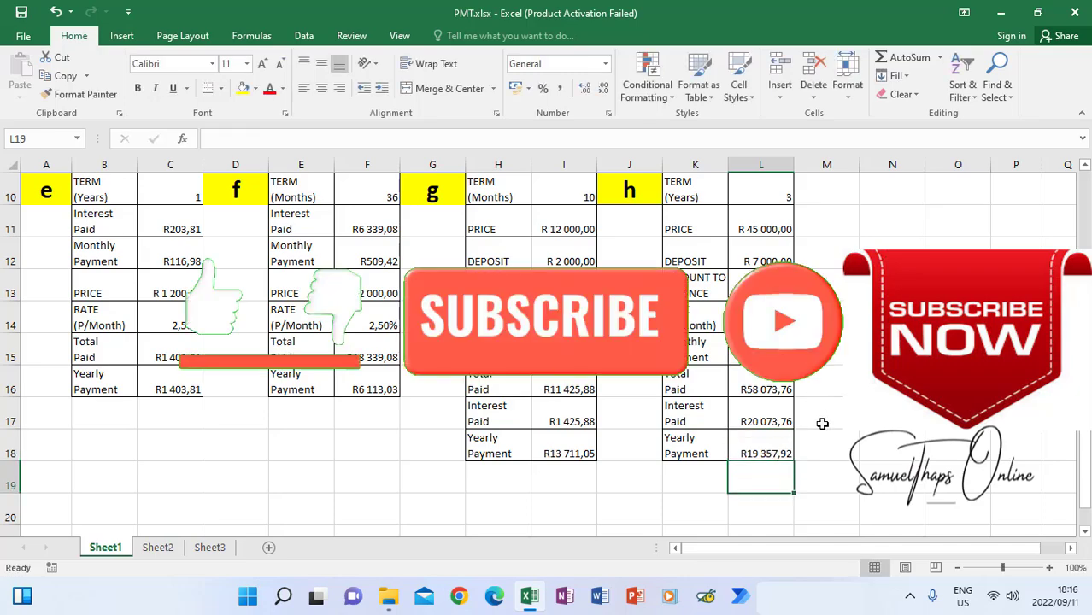
pyautogui.scroll(3, 822, 424)
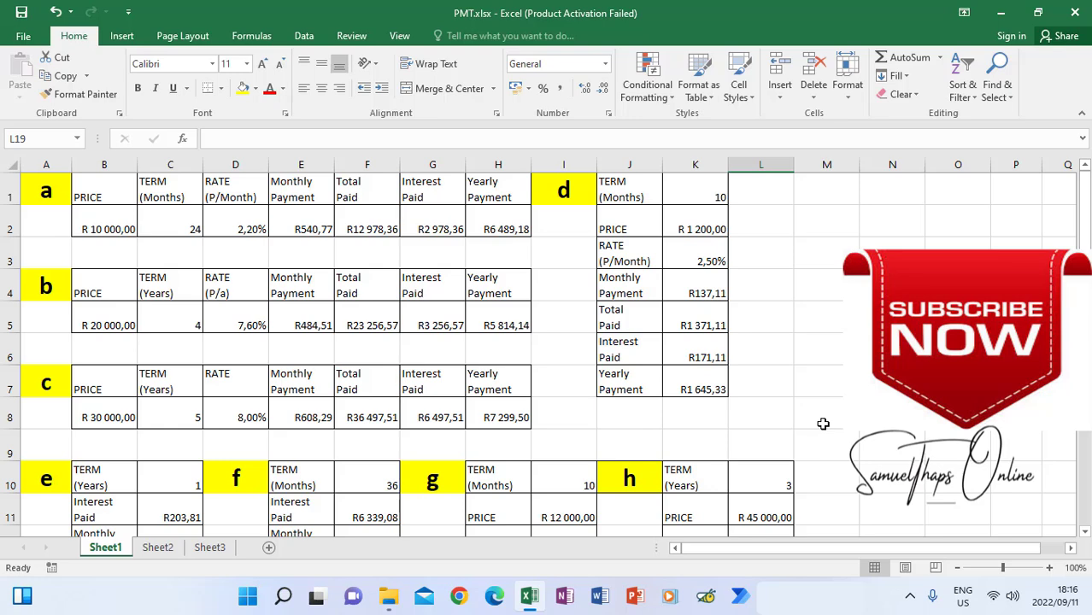
pyautogui.scroll(-1, 825, 419)
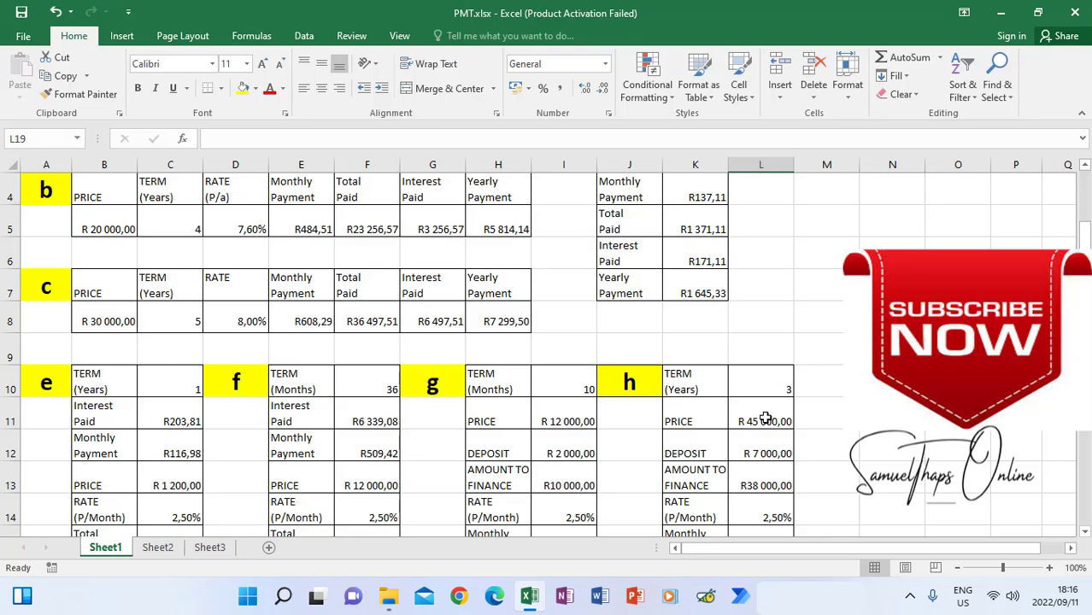
pyautogui.scroll(-2, 767, 418)
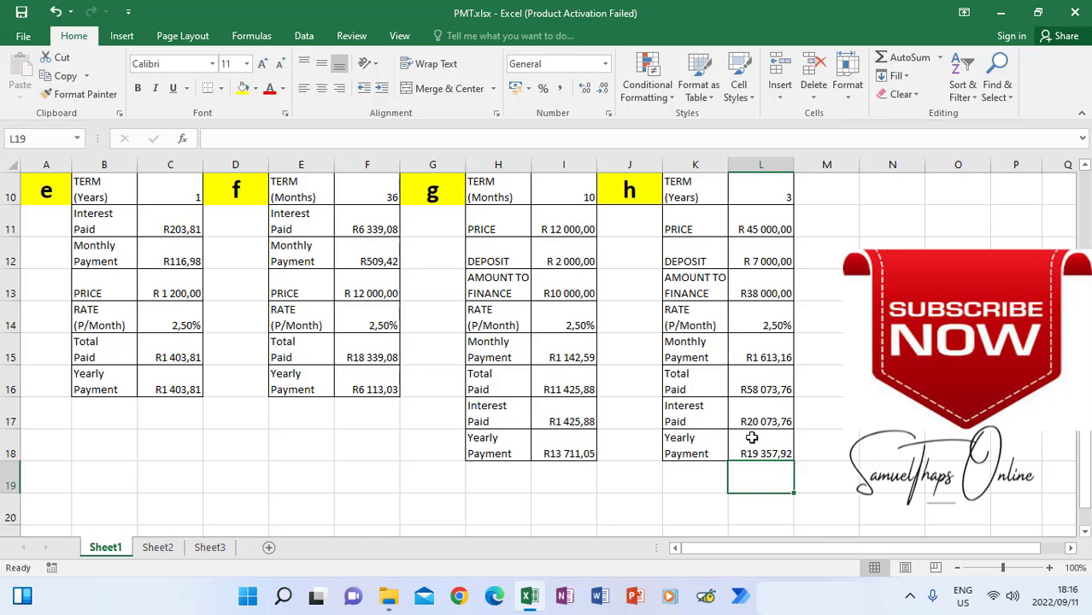
pyautogui.scroll(3, 751, 437)
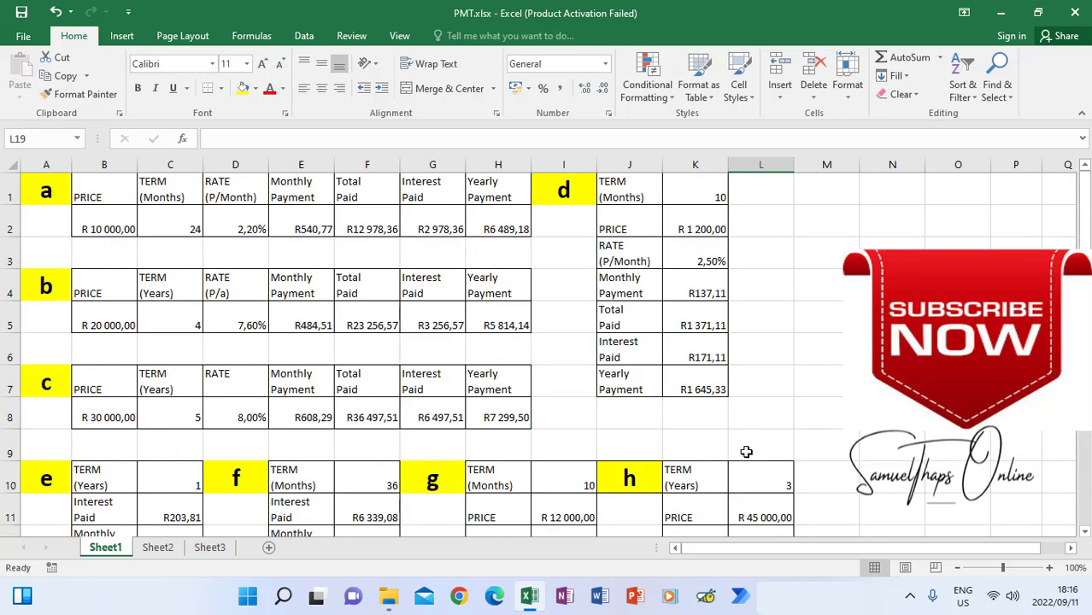